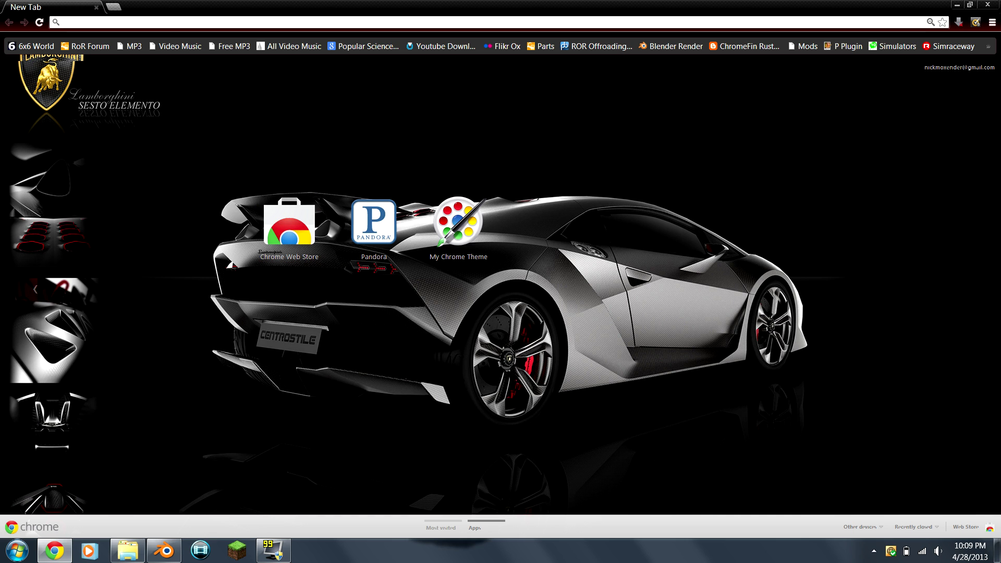
Search Google for 'dodge charger blueprints' and open the Dodge page on The-Blueprints.com.
type("dodge ch")
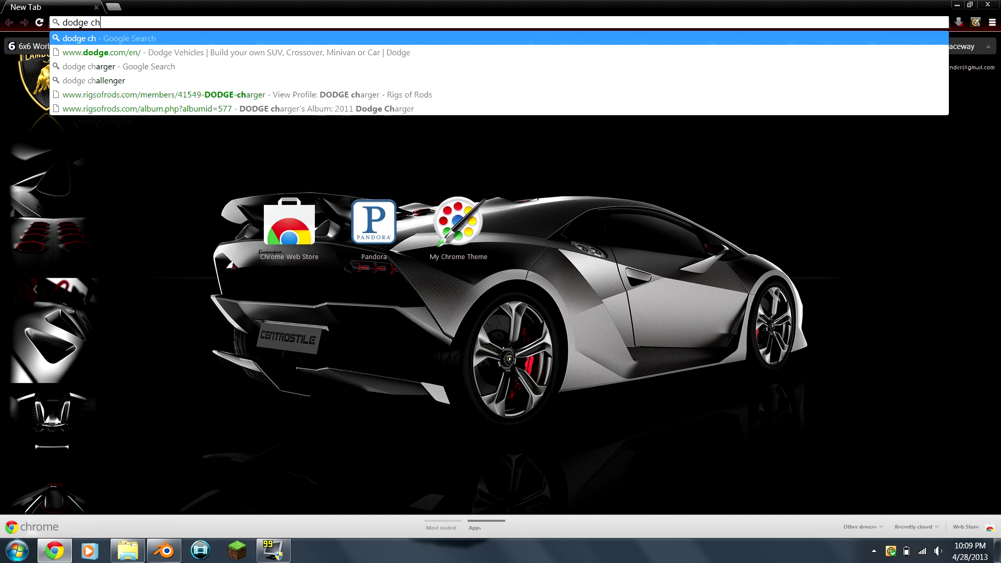
type("arger bluepr")
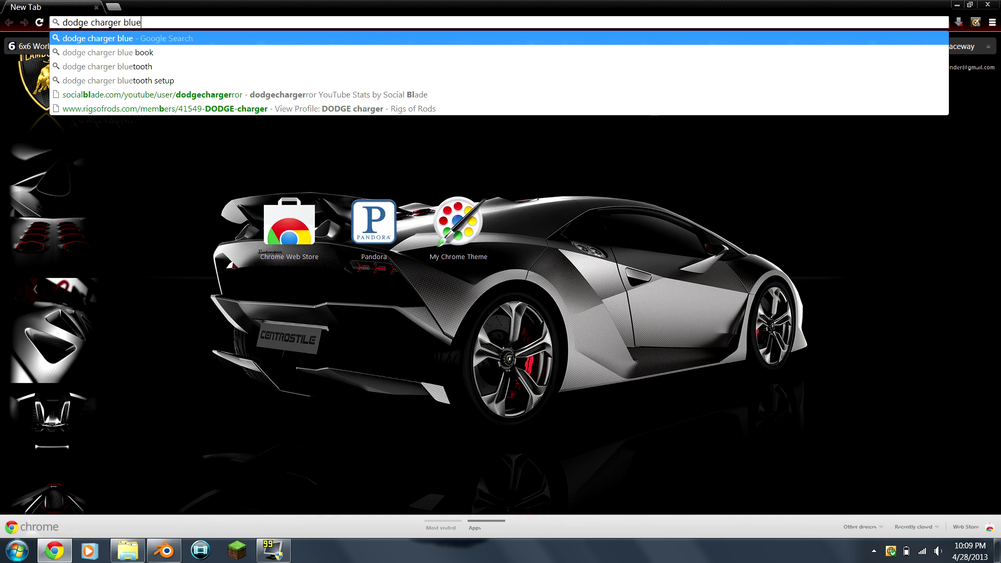
type("ints")
key("Return")
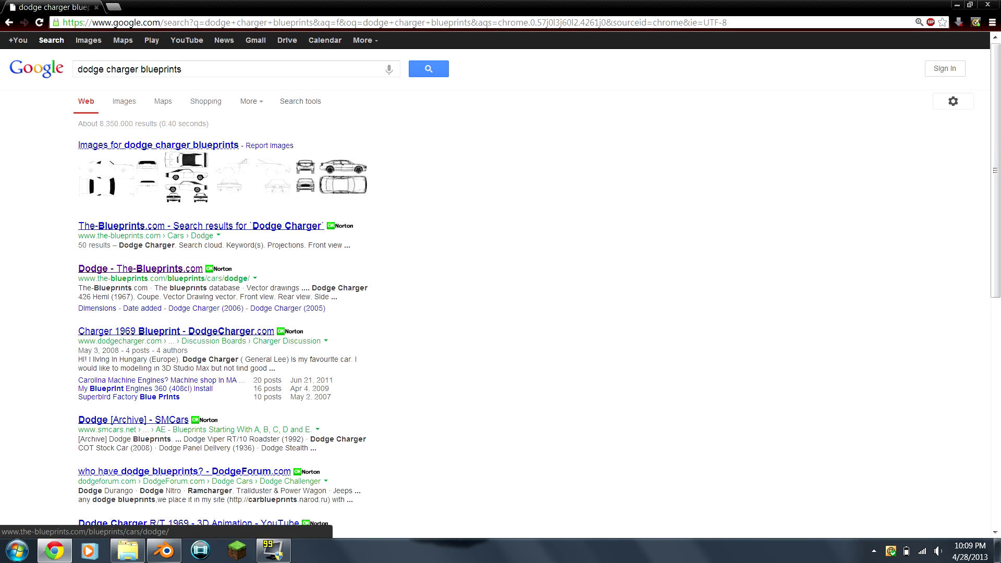
left_click(119, 344)
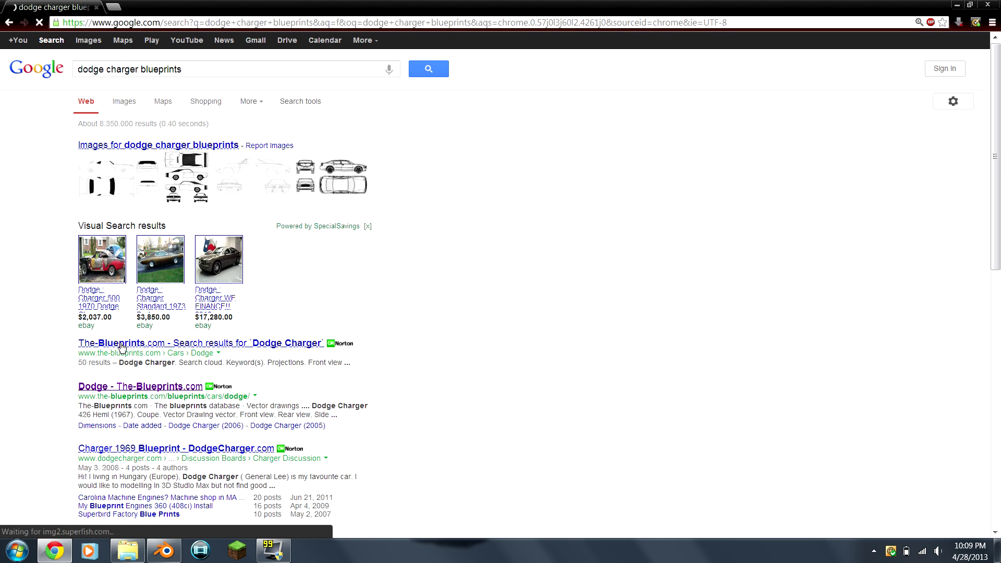
Browse the Dodge blueprint list on The-Blueprints.com, then go back to the Google results.
left_click(119, 387)
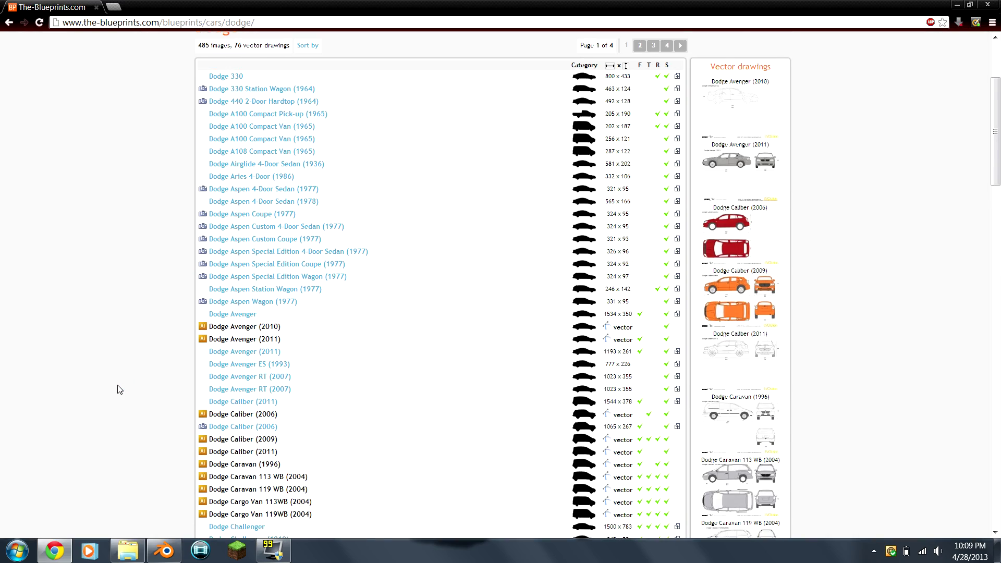
scroll(119, 389, "down", 20)
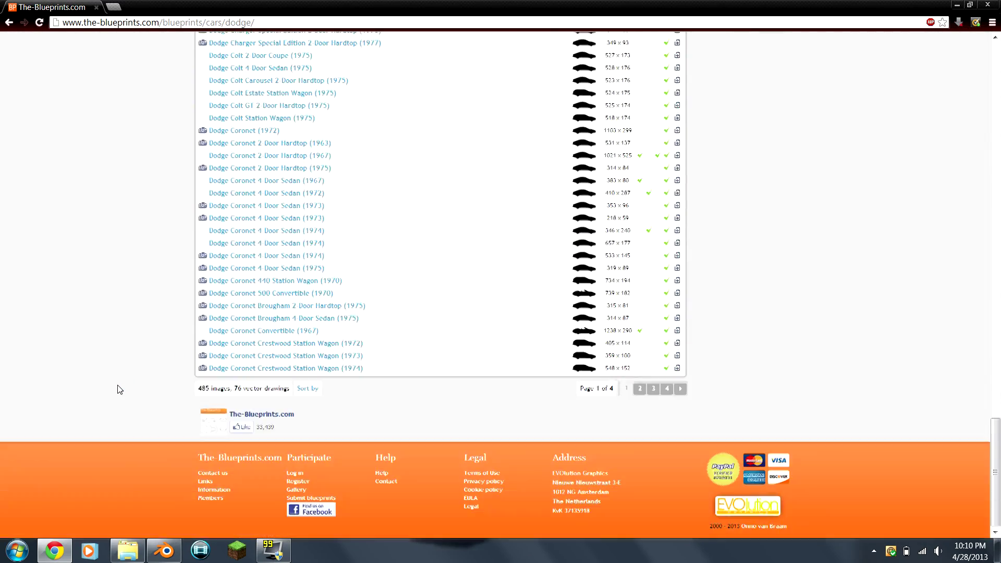
scroll(119, 389, "up", 20)
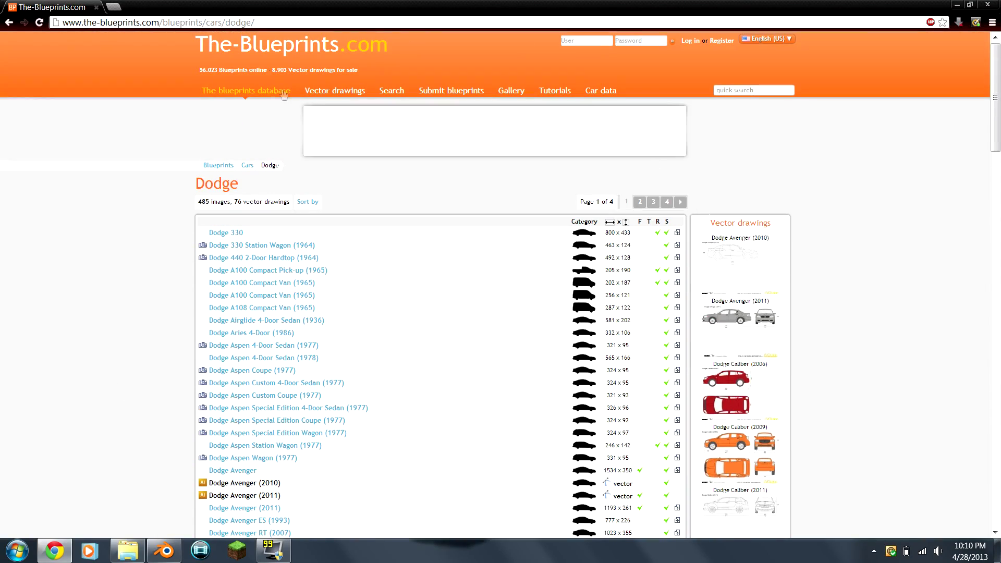
left_click(8, 22)
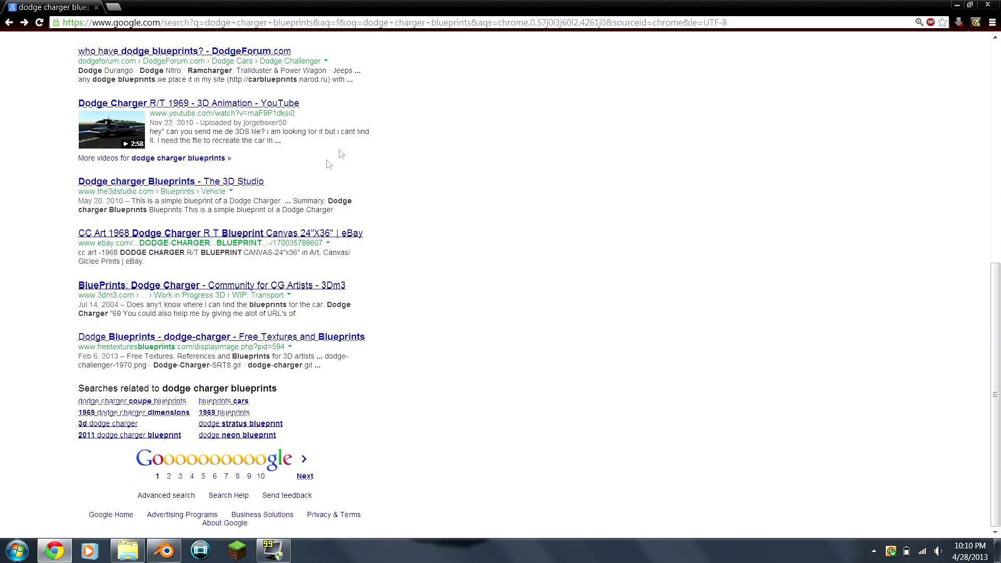
scroll(156, 107, "up", 10)
Show Google image results and preview the smcars.net Dodge Challenger Concept blueprint.
left_click(136, 102)
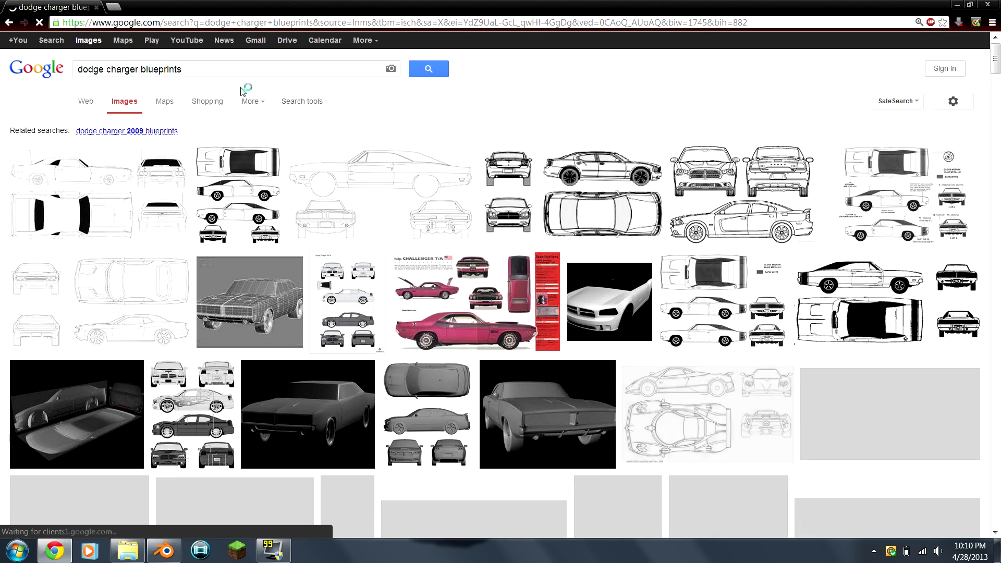
scroll(99, 263, "down", 2)
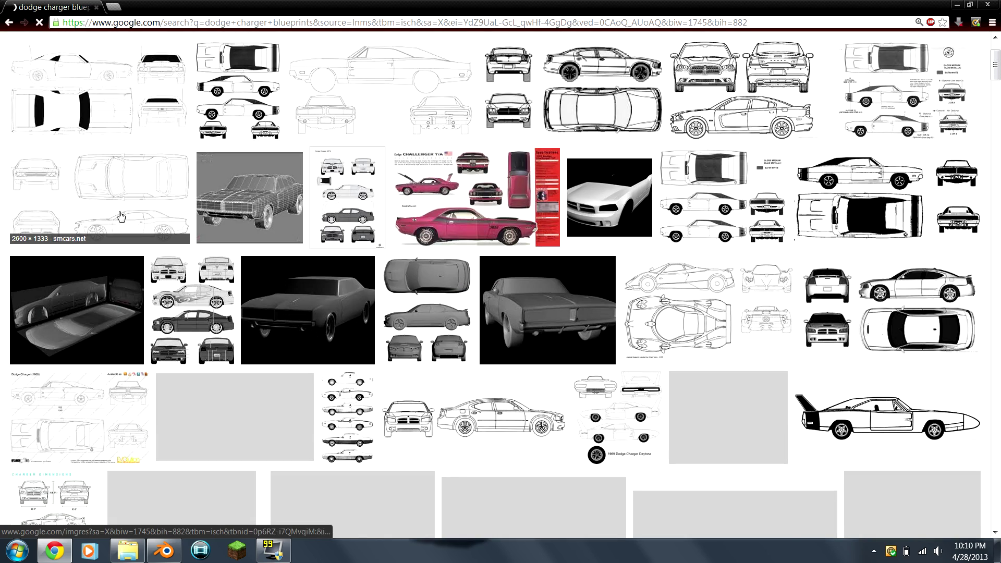
left_click(163, 199)
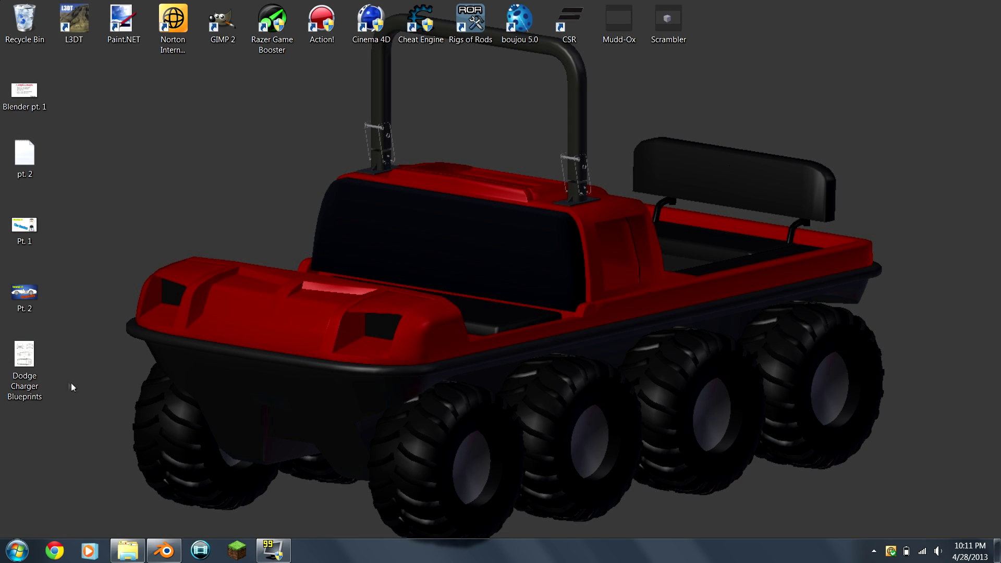
Open the desktop Dodge Charger Blueprints image in Photo Viewer and send it to Paint.NET.
double_click(43, 355)
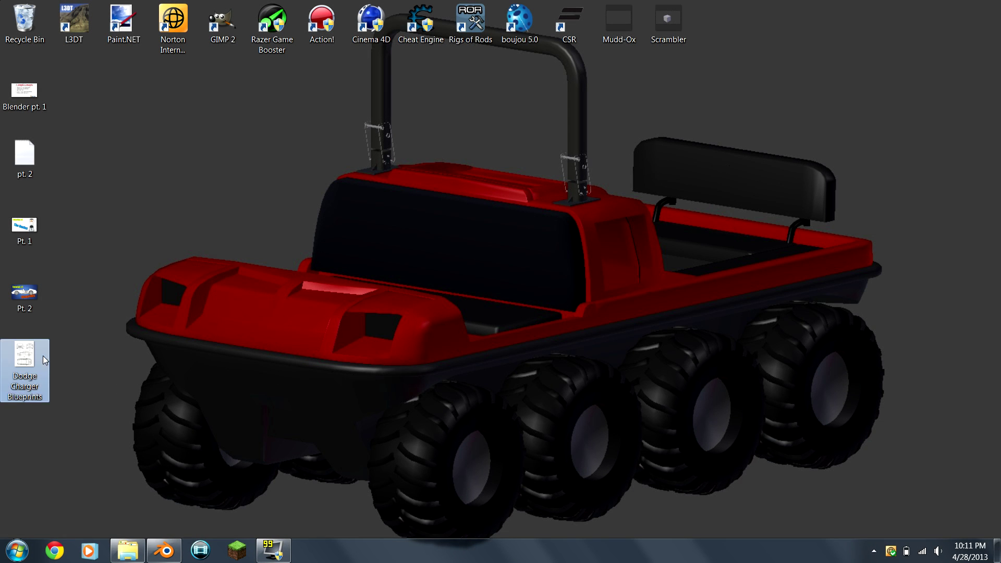
right_click(480, 225)
mouse_move(495, 230)
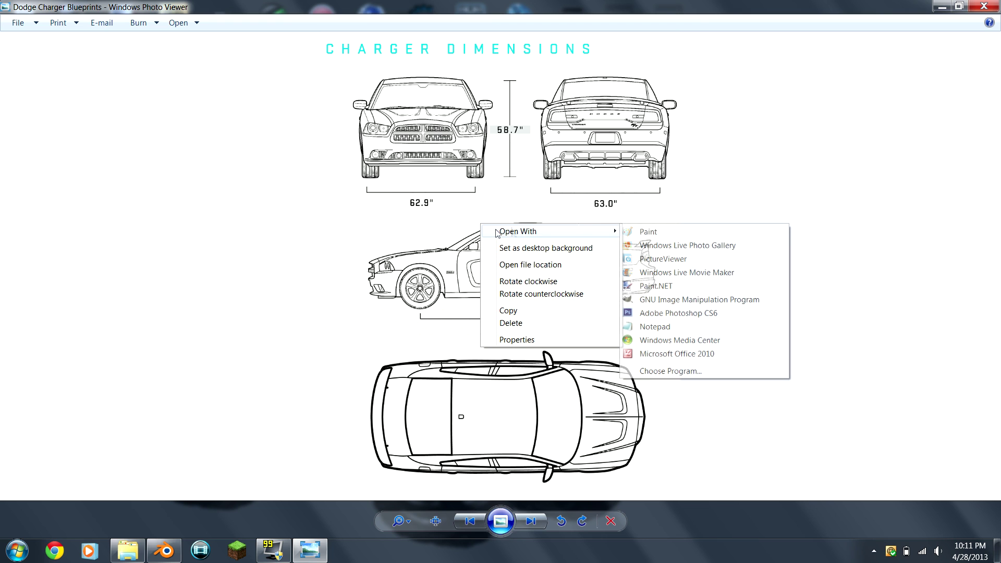
left_click(684, 288)
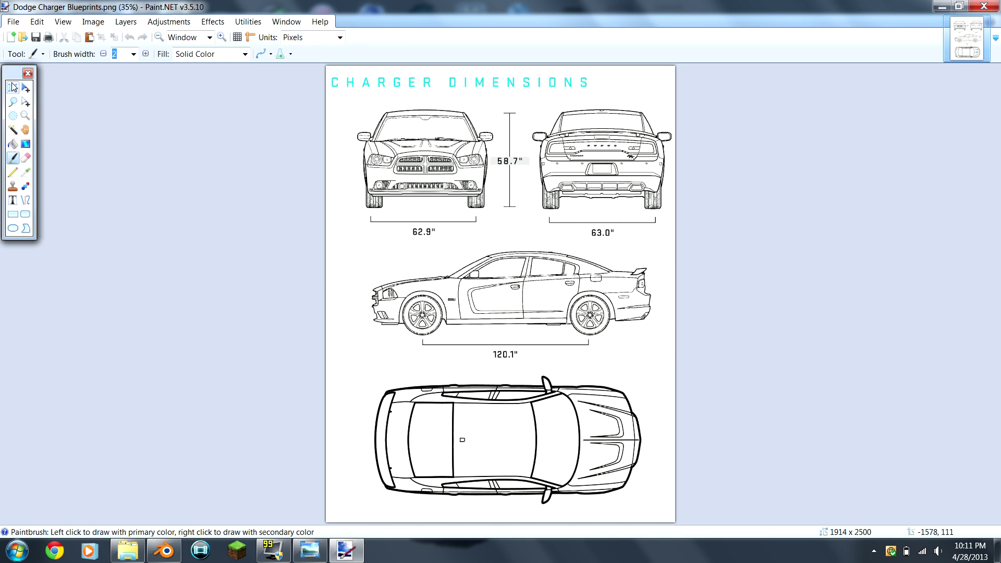
Copy the car's front view from the blueprint into a new 771 x 598 image.
left_click(14, 87)
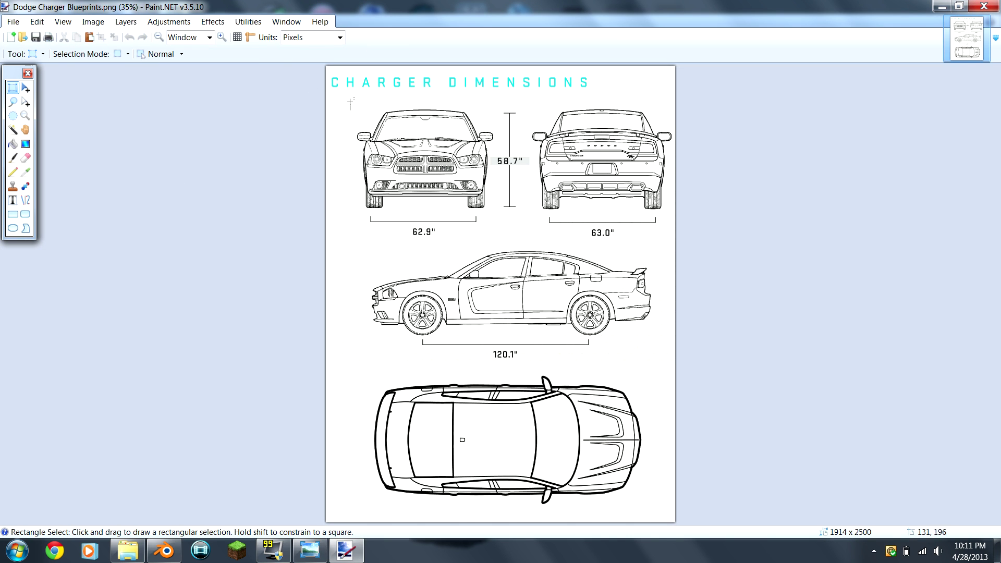
left_click_drag(353, 103, 493, 211)
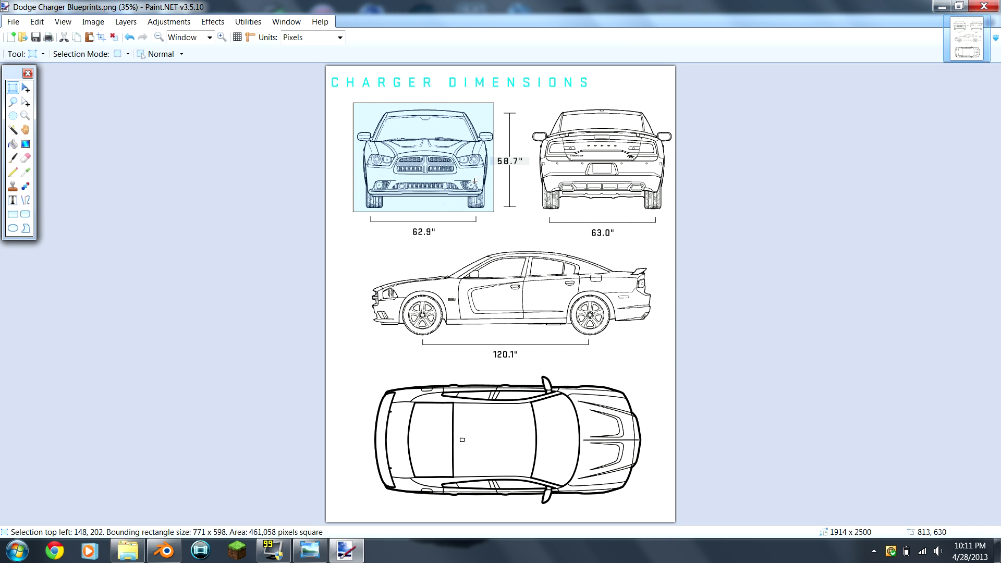
left_click(8, 37)
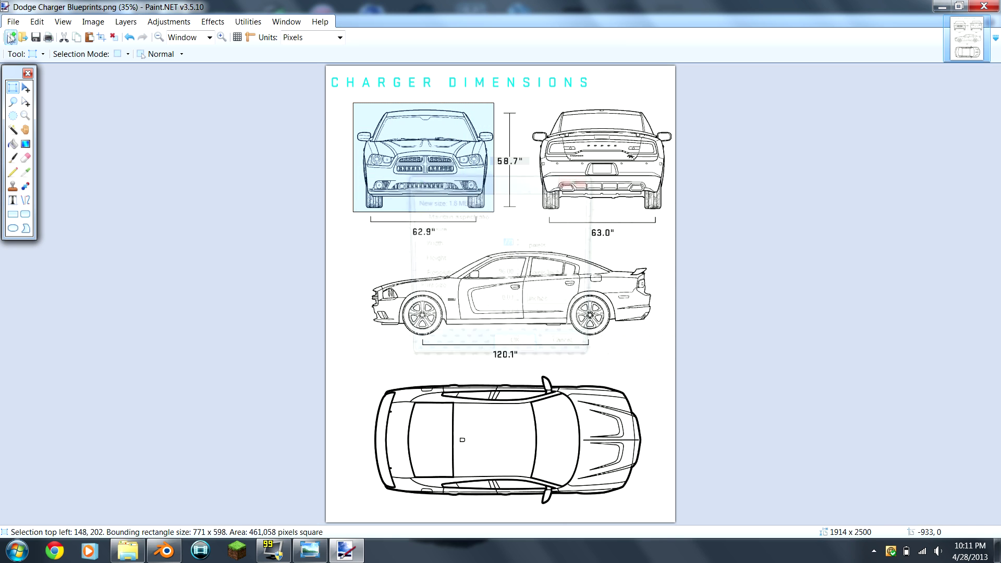
left_click(516, 349)
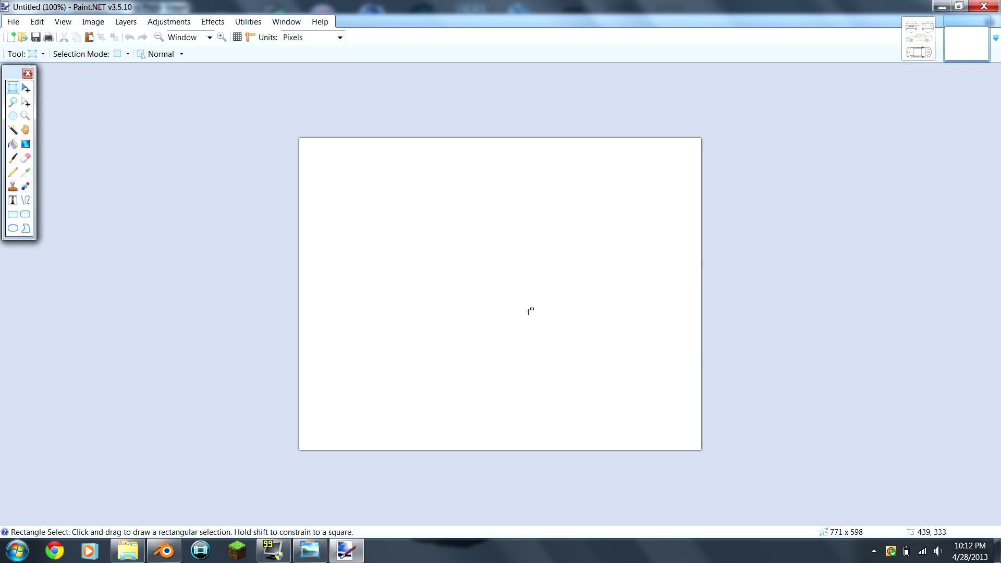
key("ctrl+v")
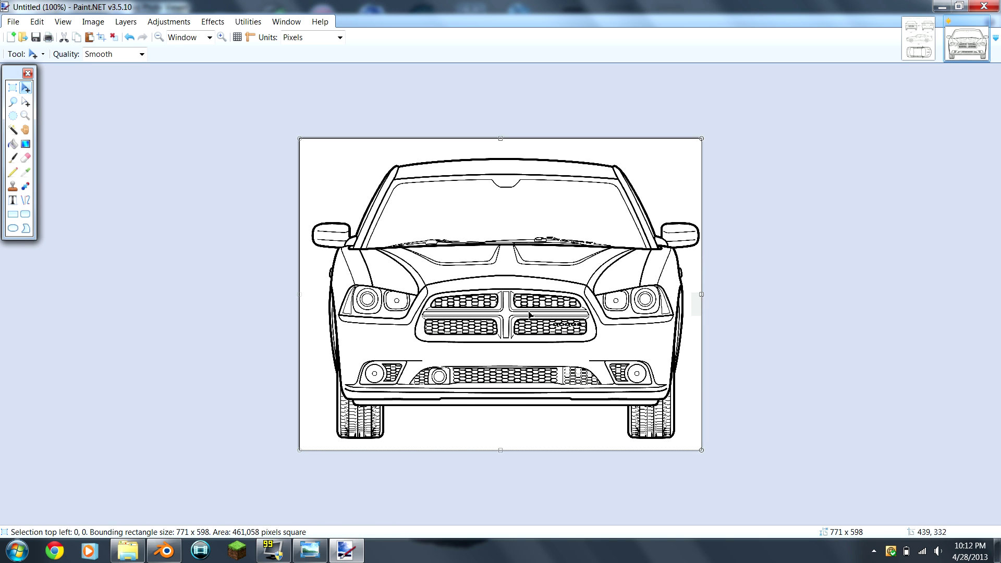
Remove the white background and crop the front view to the car, 745 x 539.
left_click(12, 131)
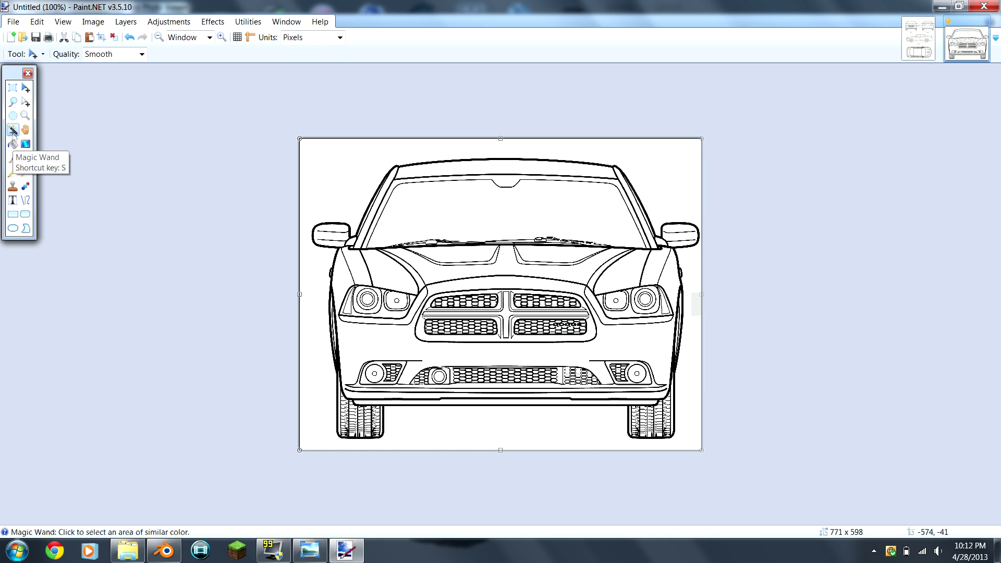
left_click(352, 164)
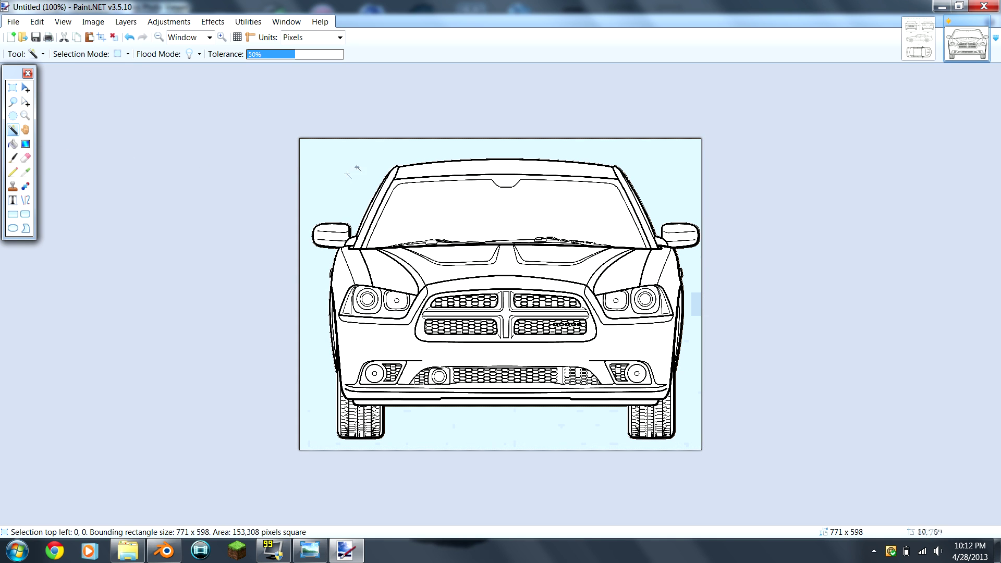
left_click(48, 19)
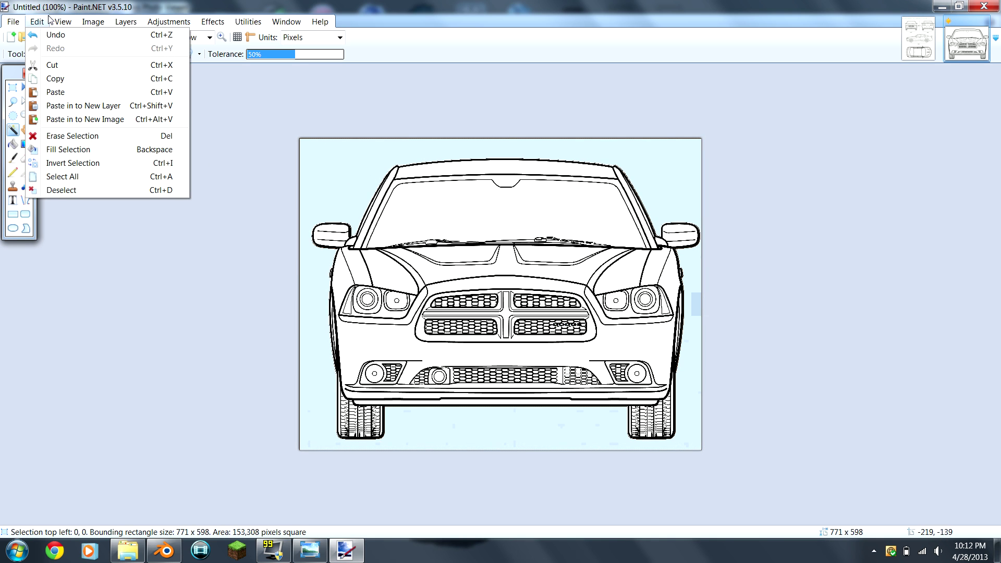
left_click(79, 164)
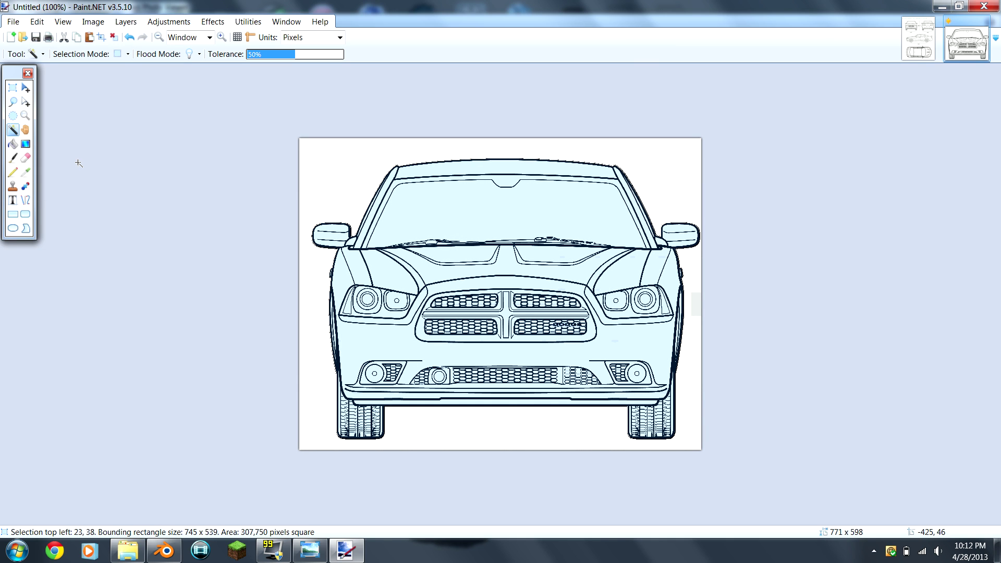
left_click(101, 39)
Save the front view as PNG 'Charger Front' on the Desktop and return to the blueprint sheet.
left_click(13, 21)
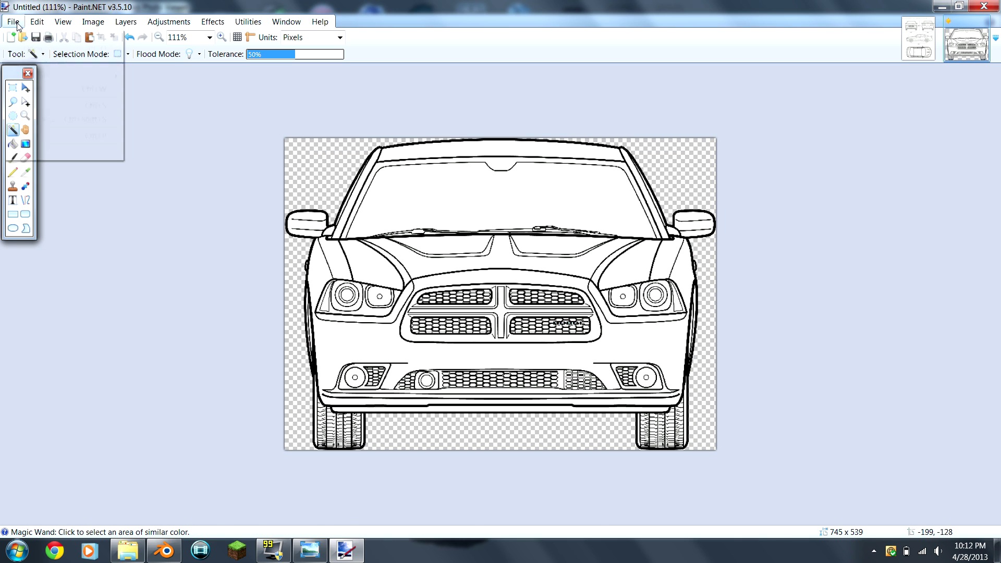
left_click(34, 117)
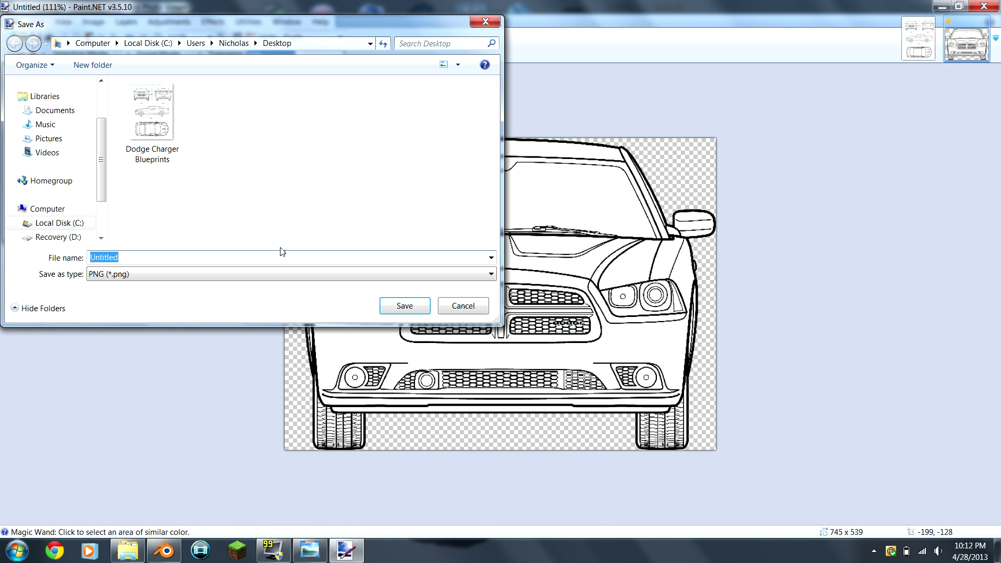
scroll(57, 109, "up", 2)
left_click(52, 101)
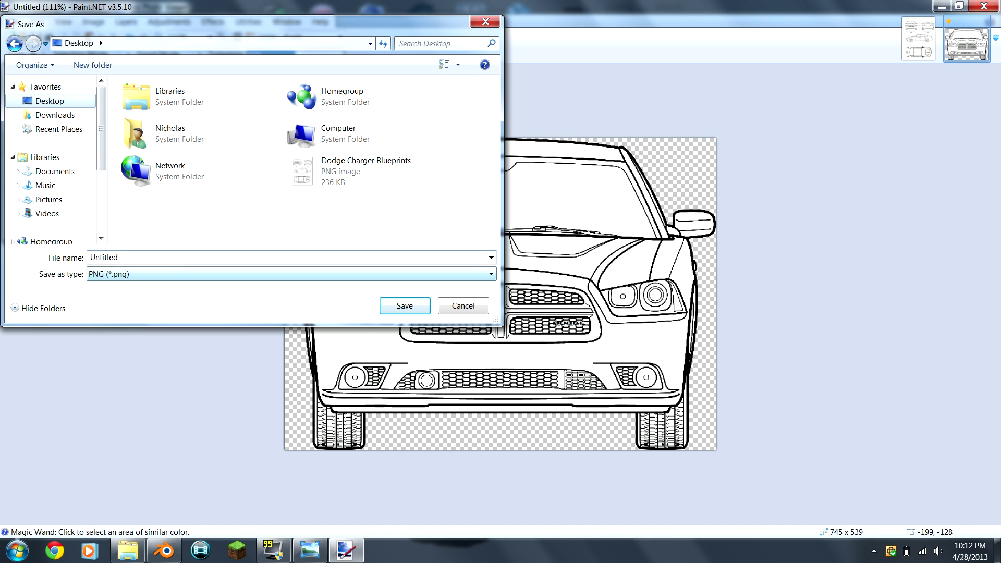
type("Char")
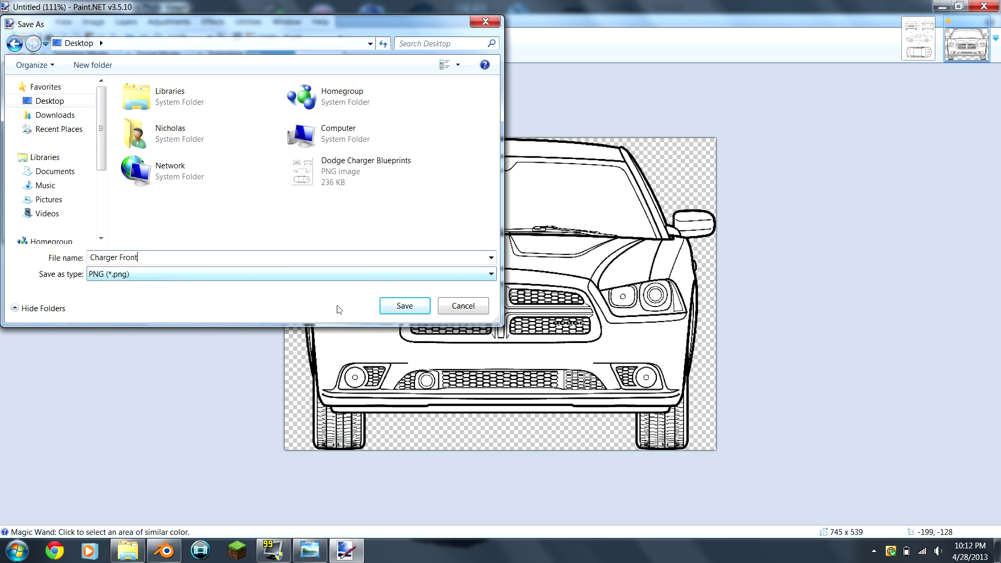
type("ger Front")
left_click(404, 306)
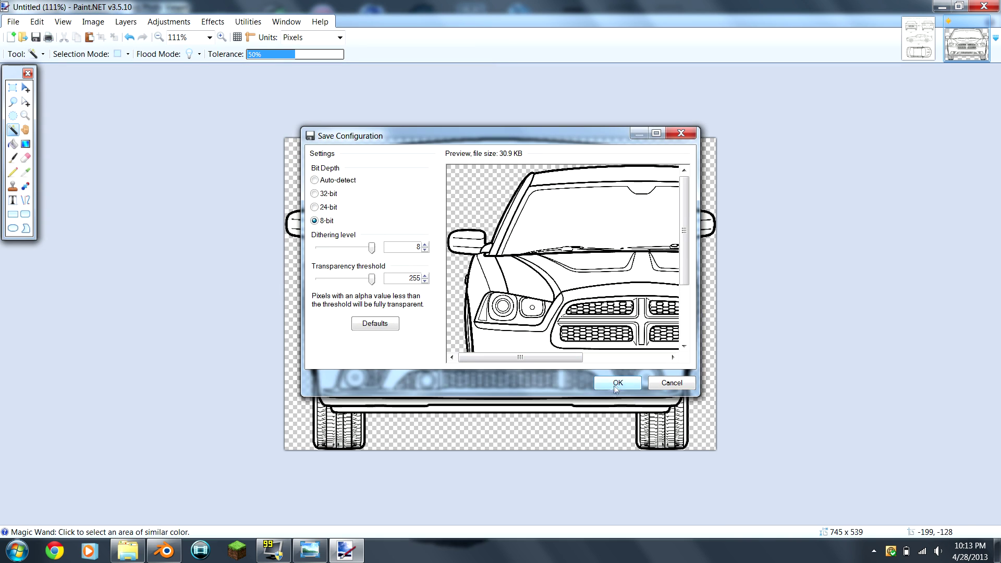
left_click(615, 383)
left_click(918, 39)
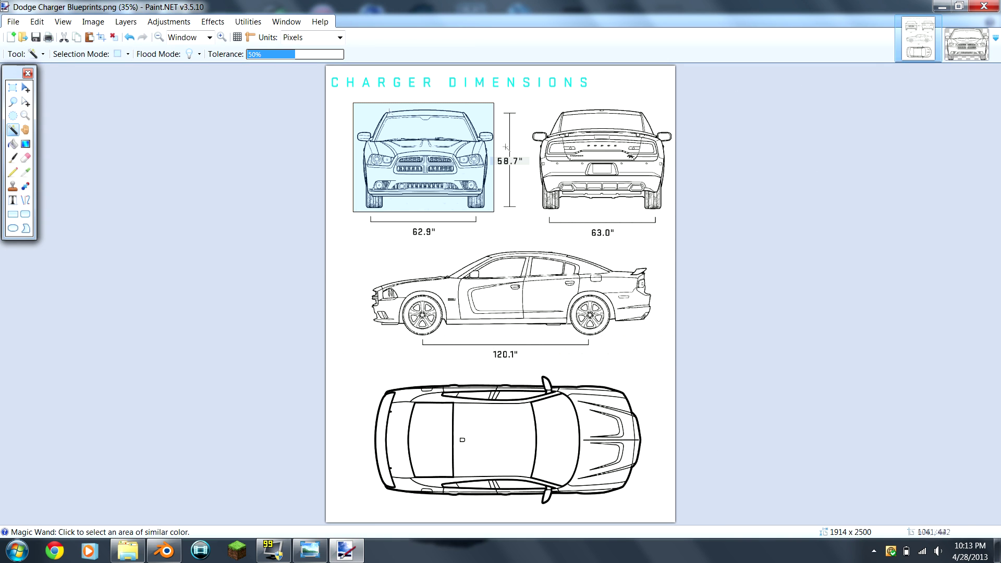
Copy the car's rear view from the blueprint into a new 793 x 598 image.
left_click(12, 88)
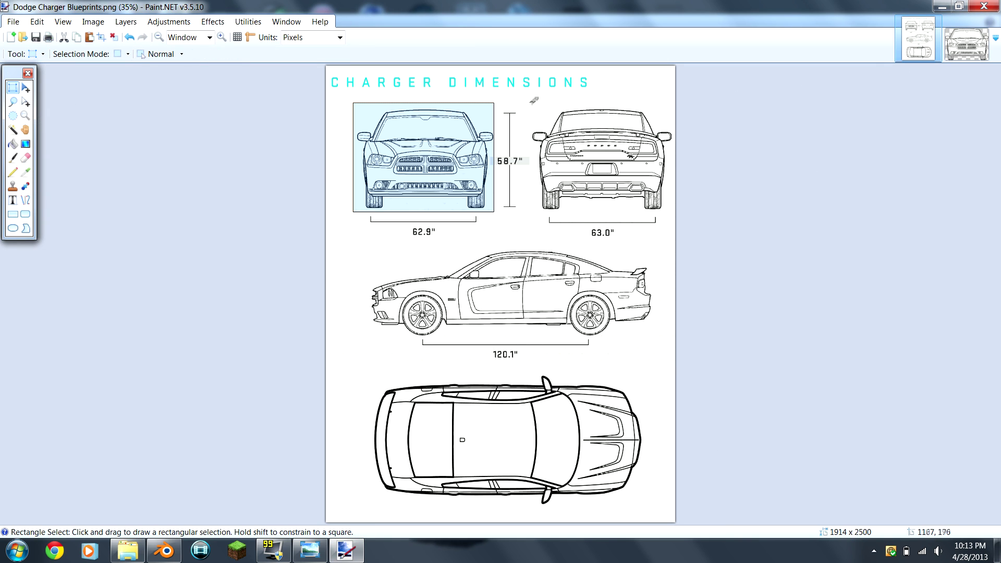
left_click_drag(530, 102, 681, 211)
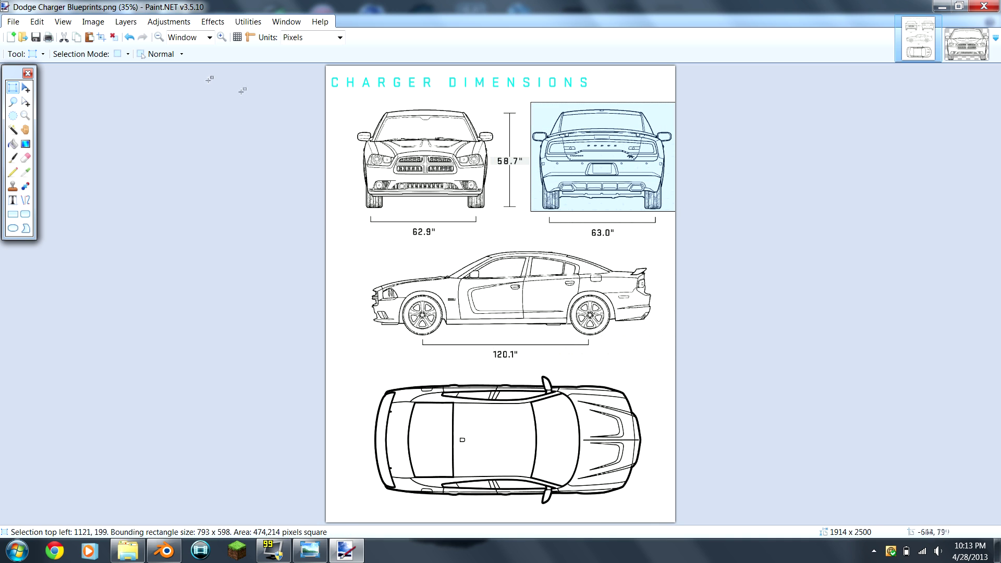
left_click(10, 37)
left_click(502, 349)
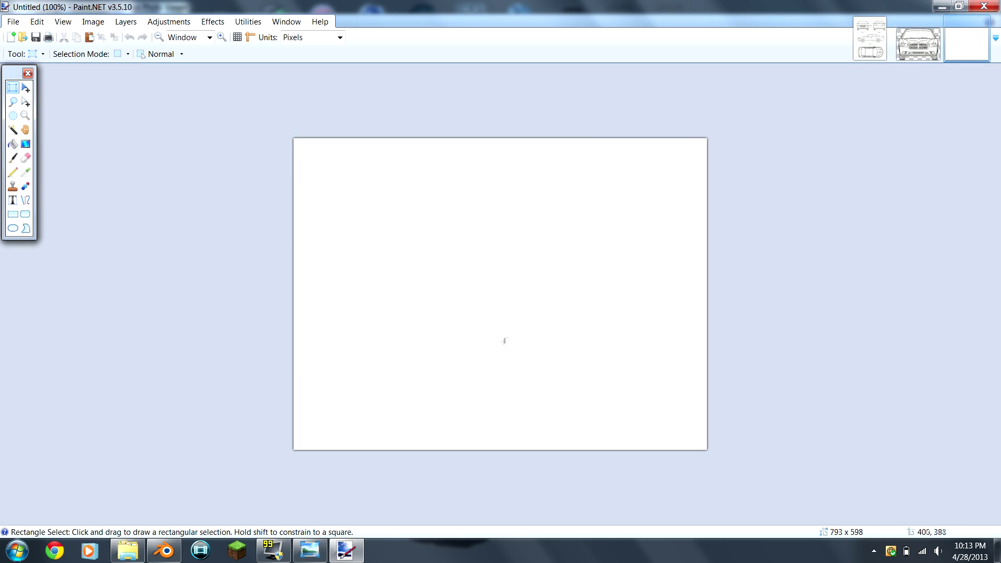
key("m")
key("ctrl+v")
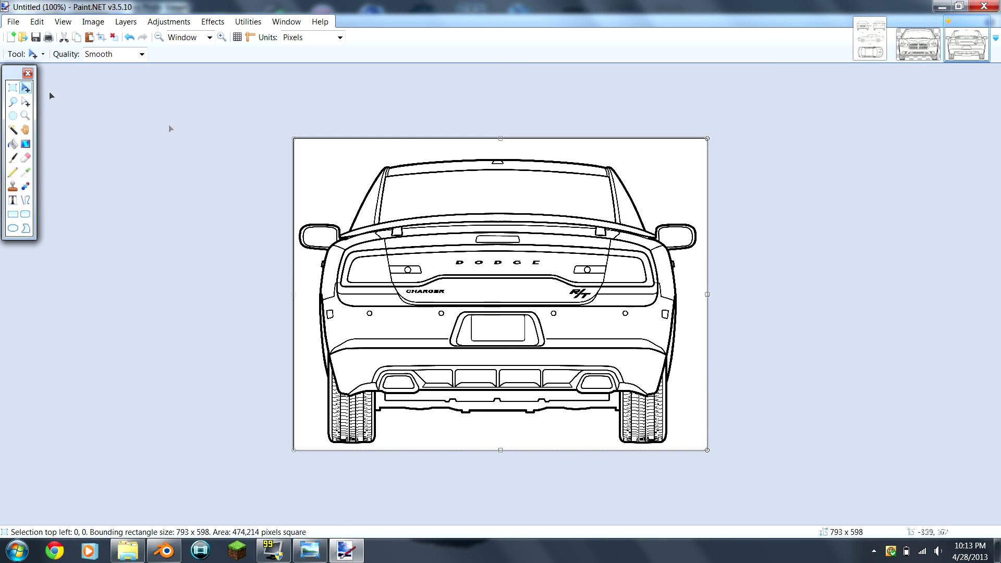
Remove the white background and crop the rear view to the car, 763 x 546.
left_click(16, 129)
left_click(325, 164)
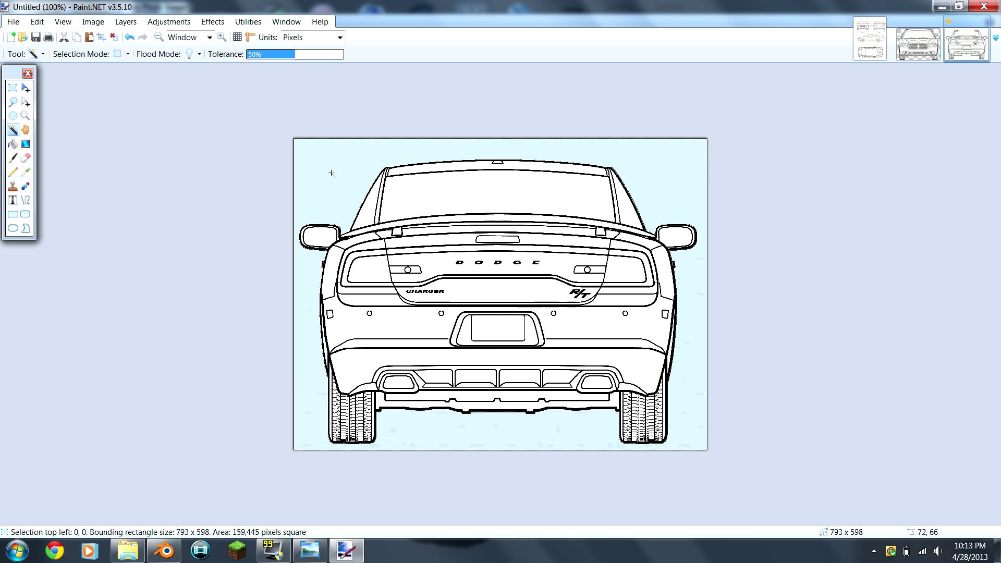
left_click(36, 22)
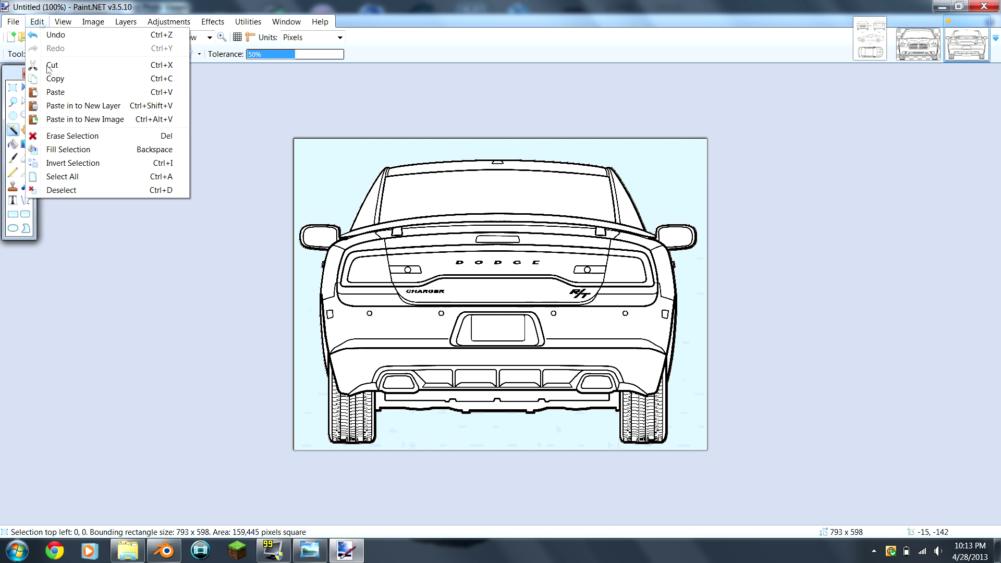
left_click(77, 164)
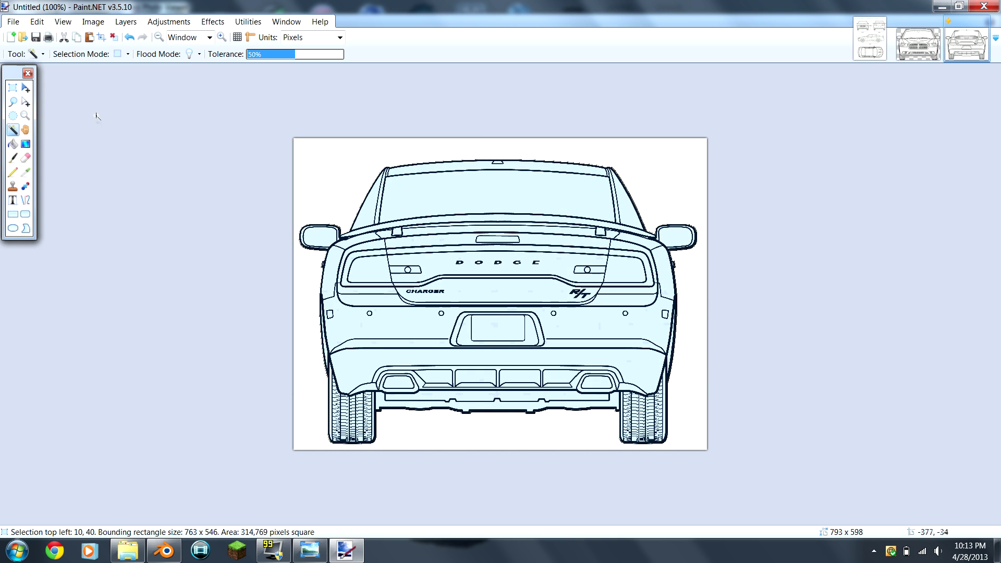
left_click(102, 37)
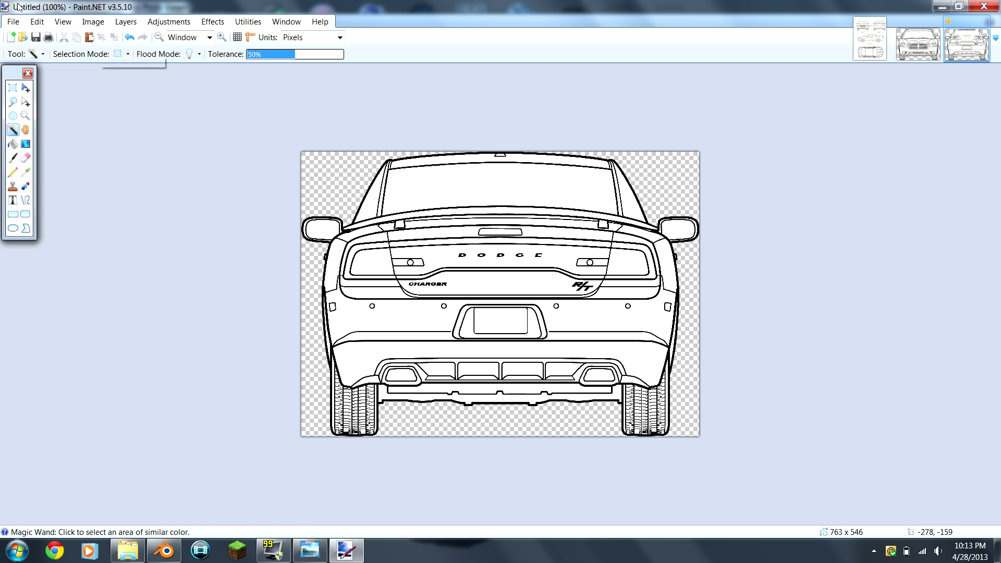
Save the rear view as PNG 'Charger Rear', then Magic Wand the blueprint sheet's white background.
left_click(14, 21)
left_click(48, 122)
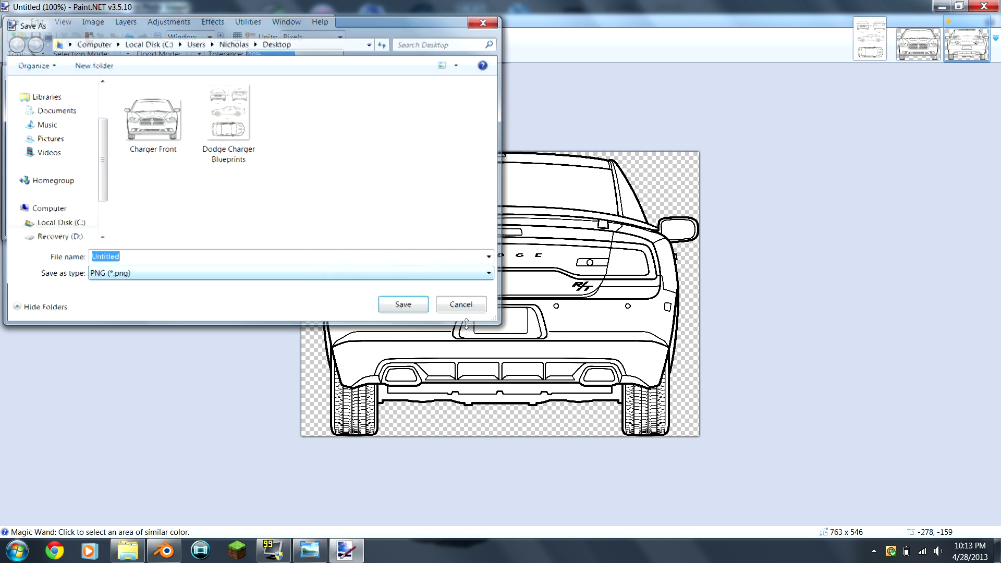
type("Charger Rear")
key("Return")
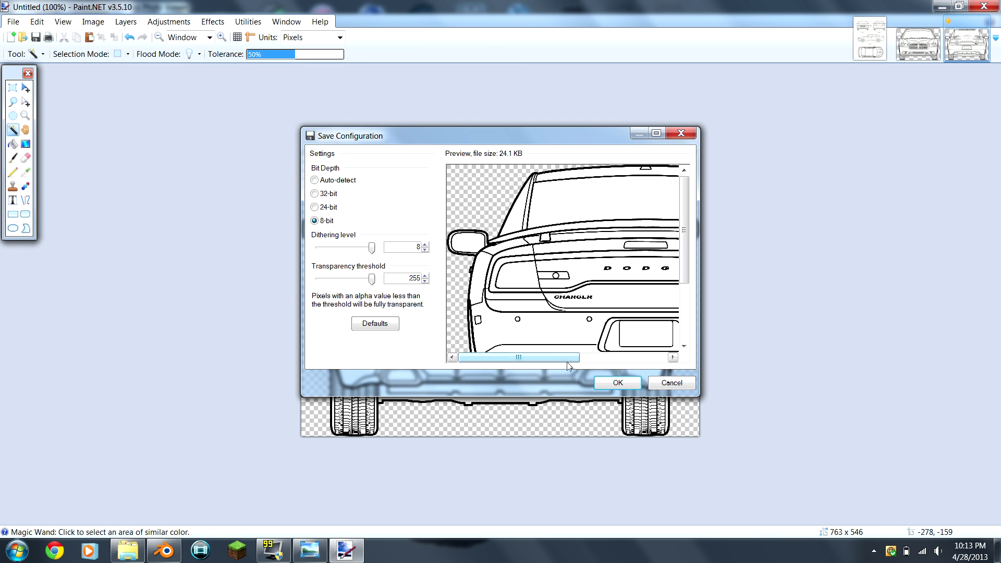
left_click(617, 385)
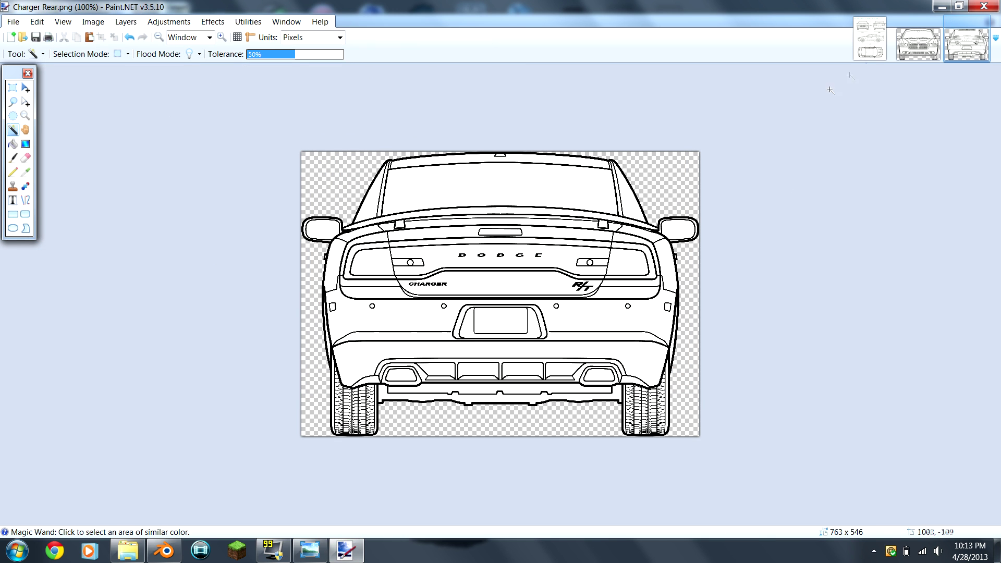
key("ctrl+Tab")
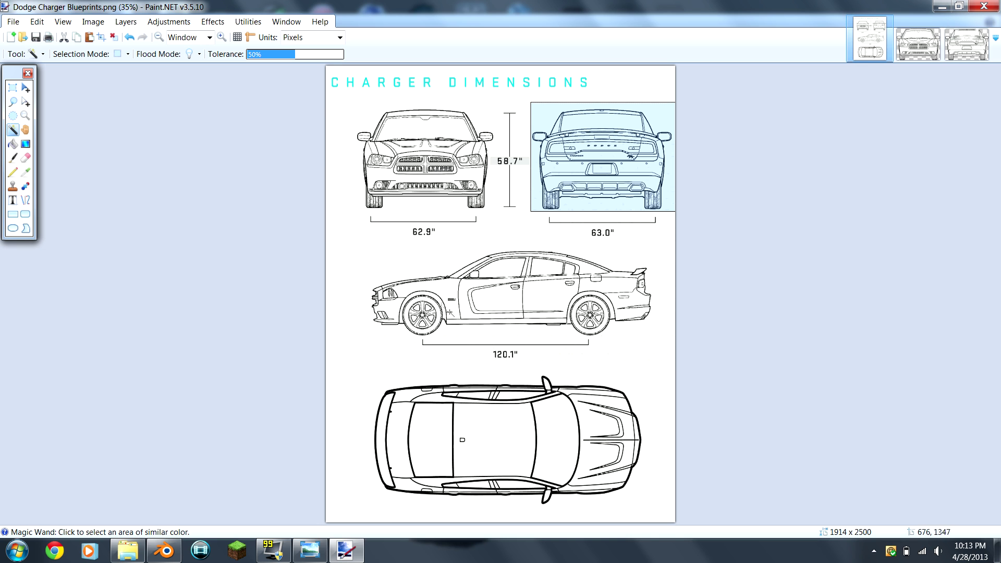
left_click(496, 239)
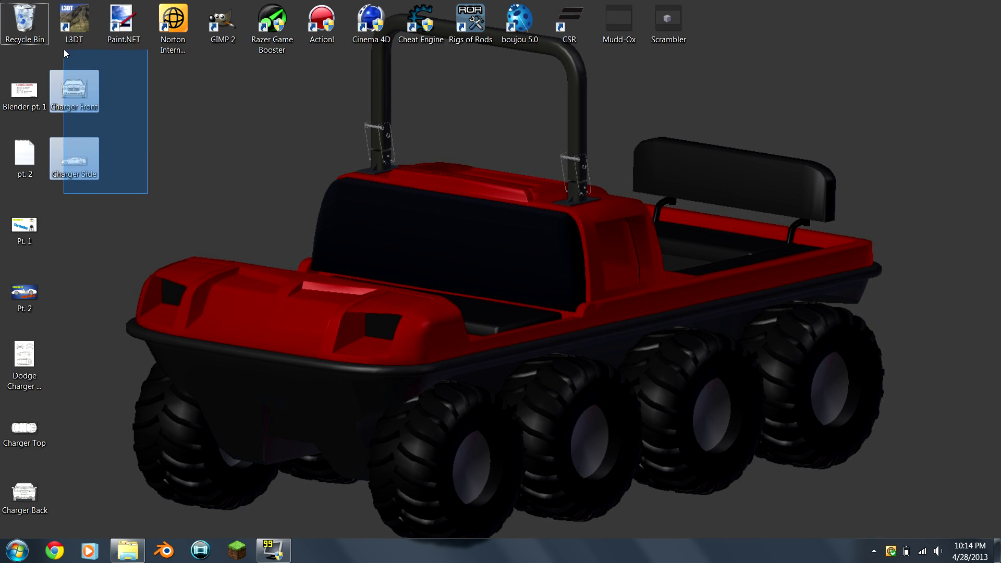
Tidy the desktop icons, rotate Charger Top a quarter turn clockwise, and reopen it to verify.
left_click_drag(74, 159, 169, 437)
left_click(168, 437)
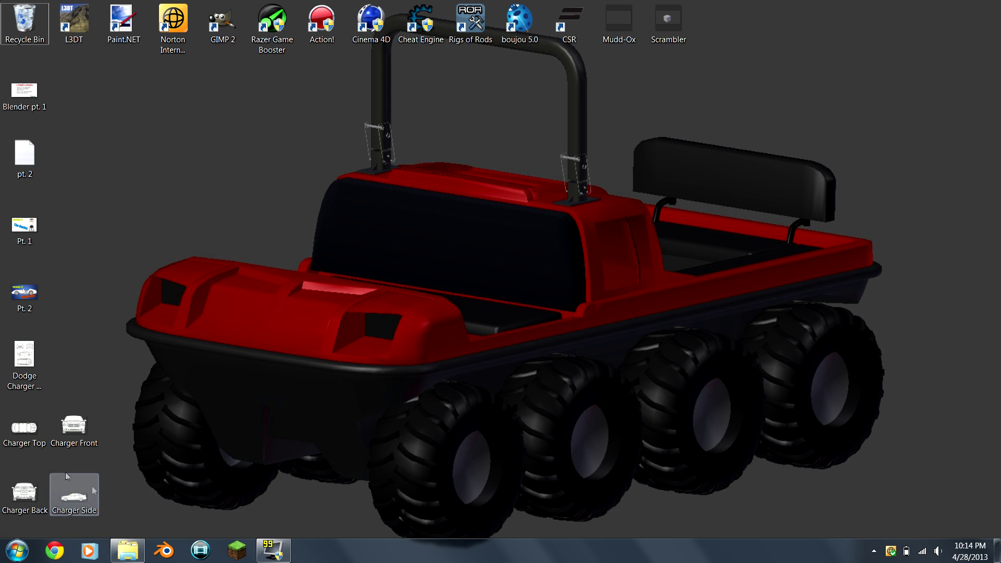
double_click(19, 442)
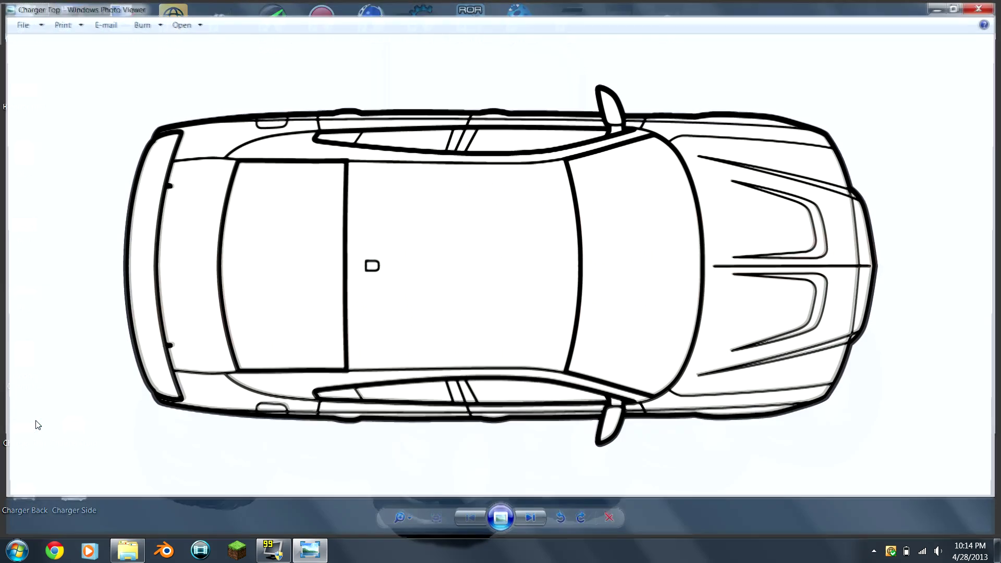
right_click(445, 283)
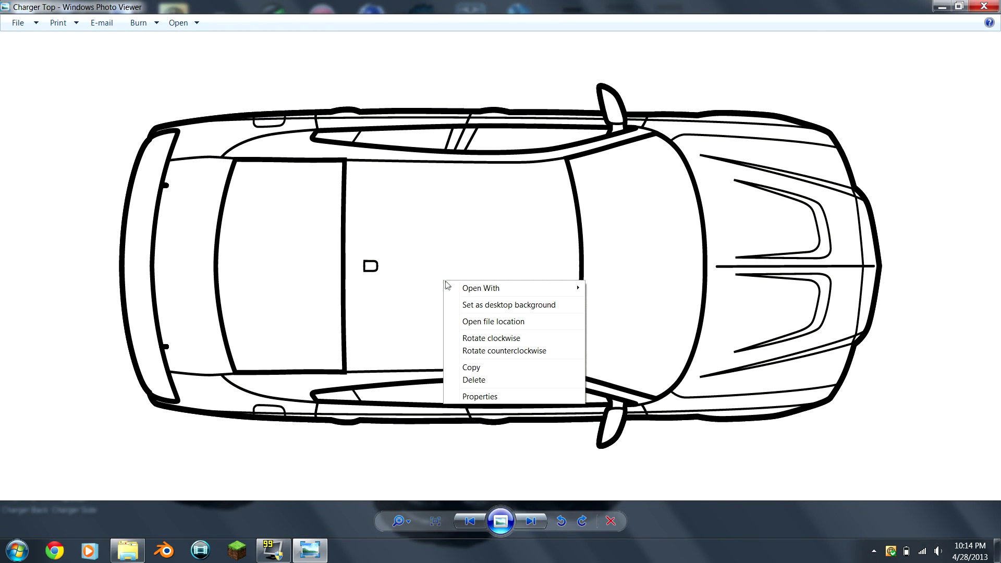
left_click(557, 502)
left_click(582, 520)
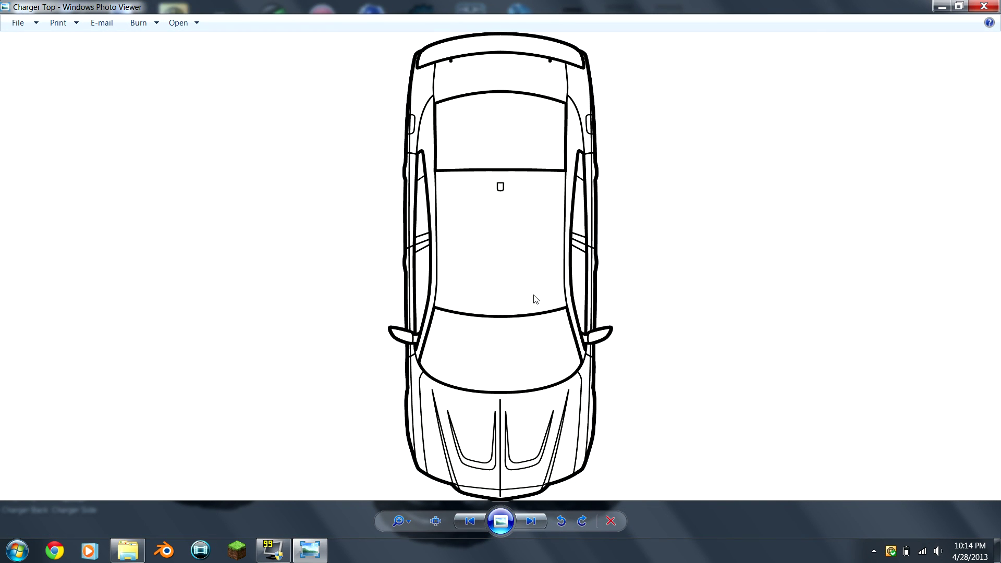
key("alt+F4")
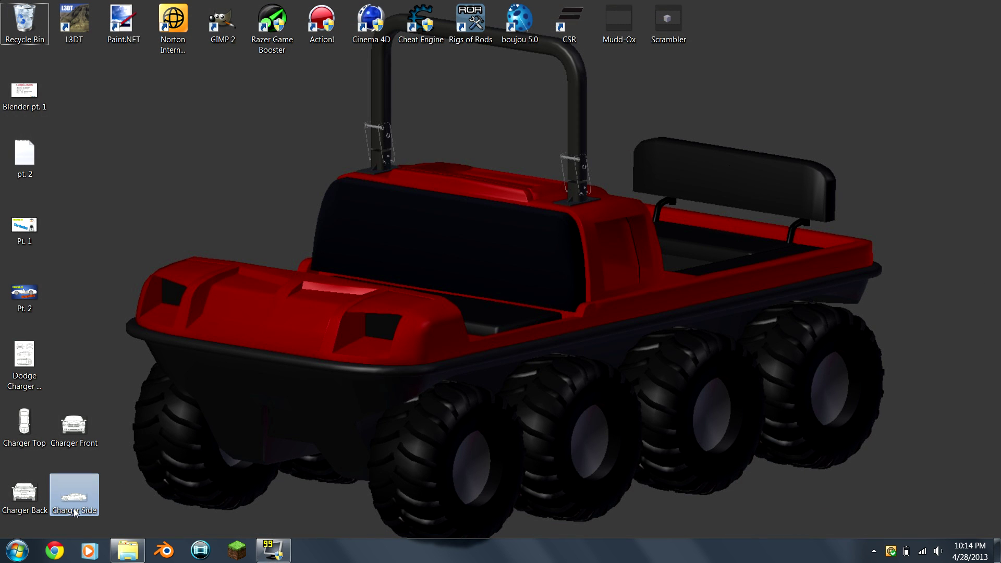
double_click(33, 428)
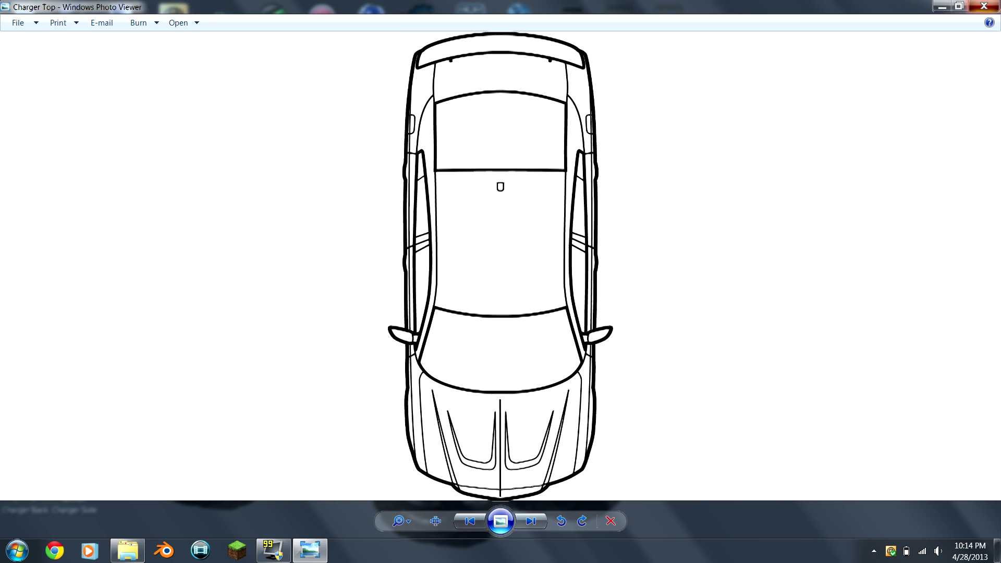
key("alt+F4")
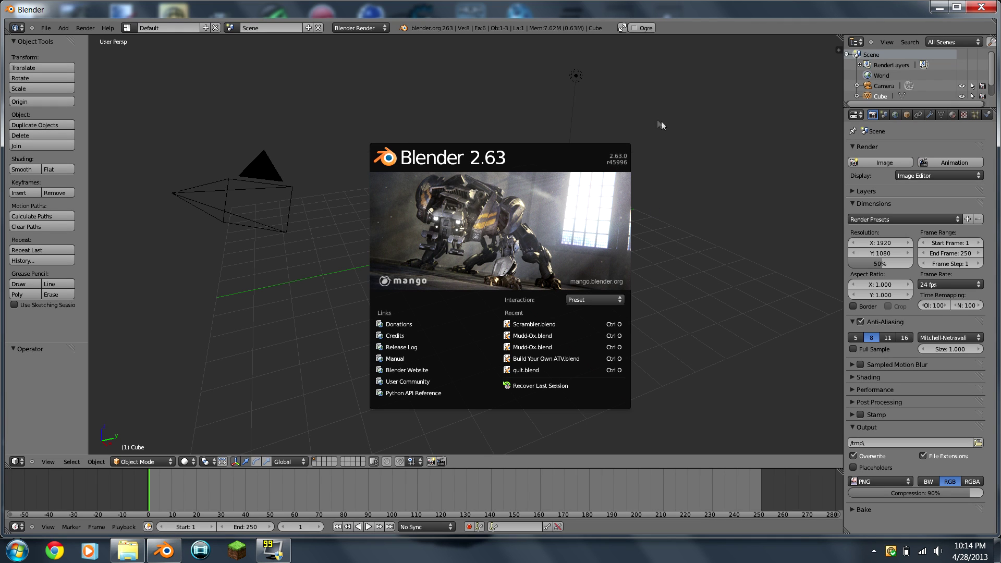
Dismiss the splash, shrink the timeline, and show the N sidebar with only Background Images expanded.
left_click(621, 106)
middle_click_drag(296, 227, 510, 197)
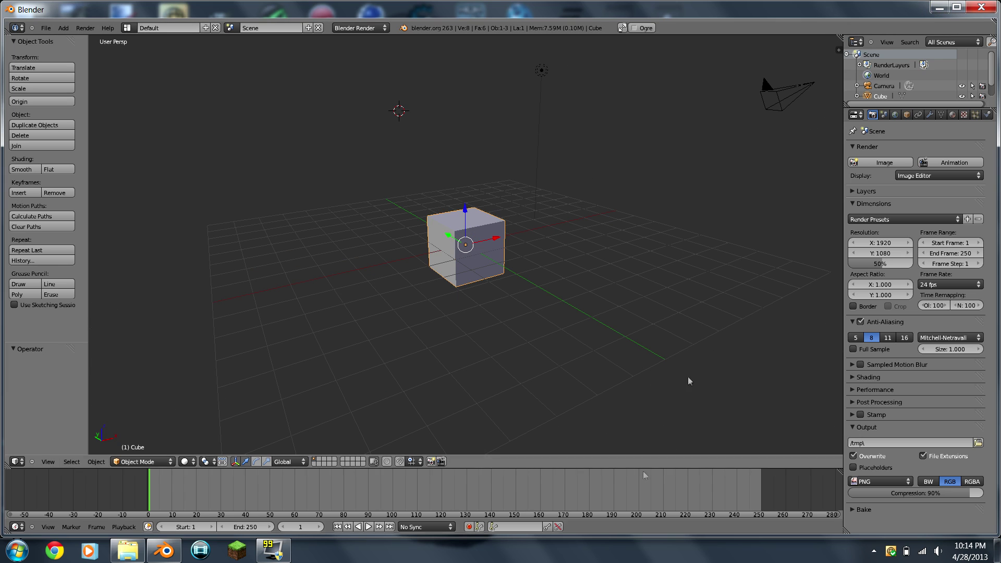
left_click_drag(613, 469, 599, 557)
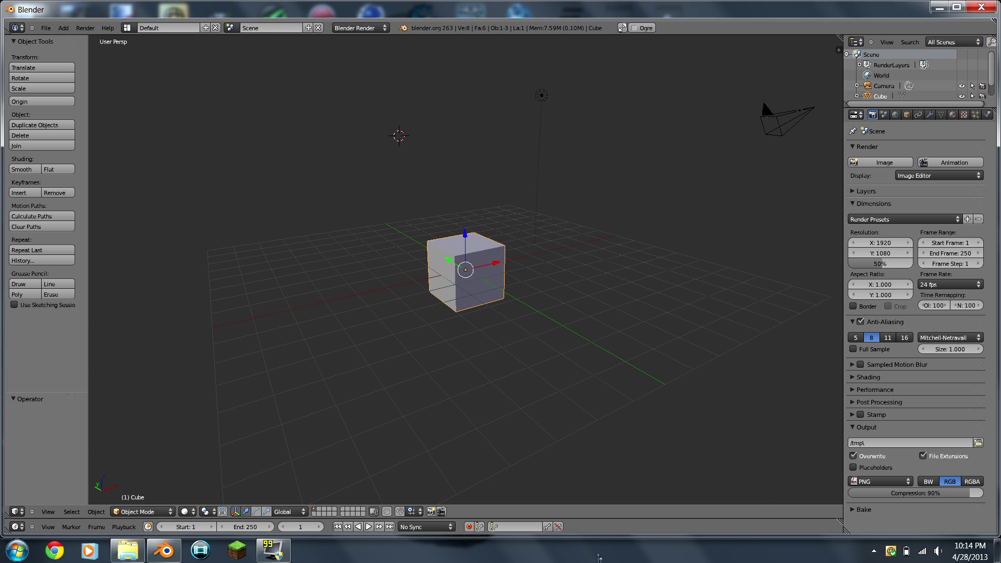
key("n")
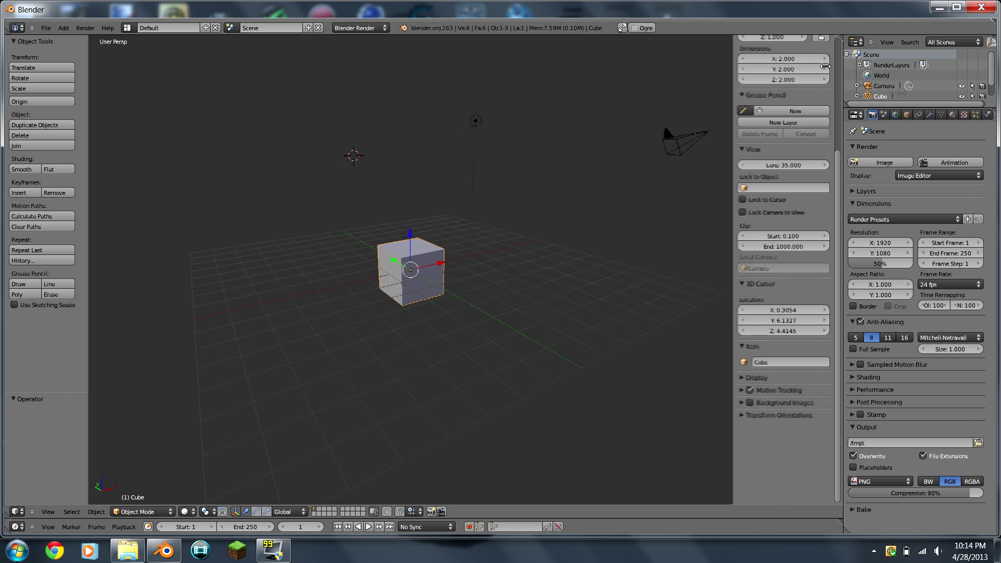
left_click_drag(748, 46, 745, 105)
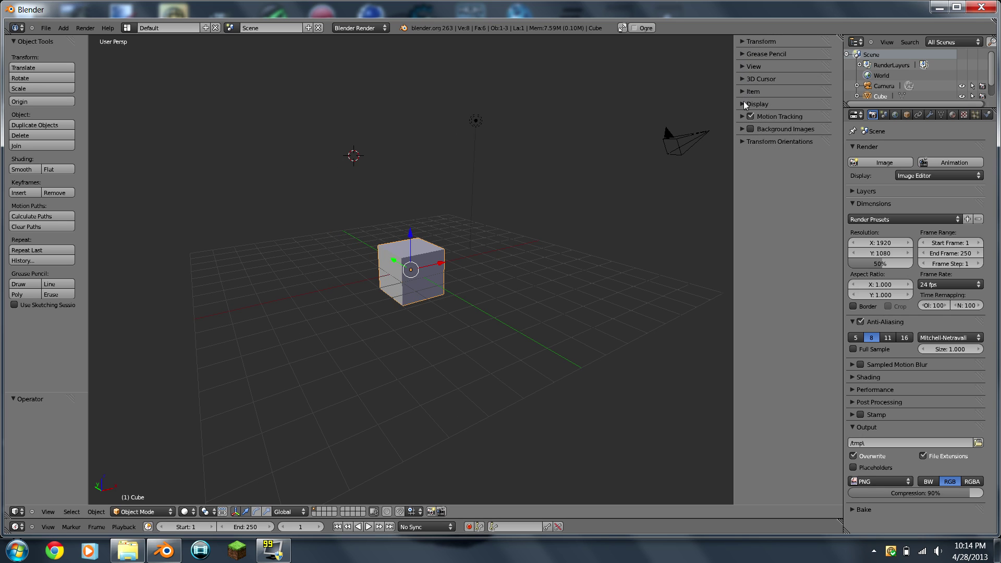
left_click(743, 129)
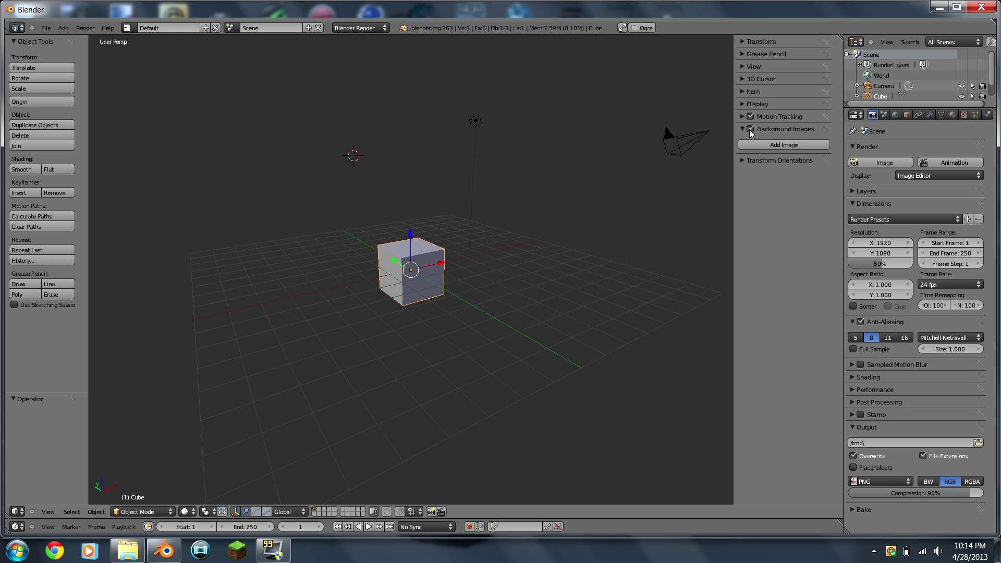
Add a new background image slot and load Charger Front.png from the Desktop into it.
left_click(768, 145)
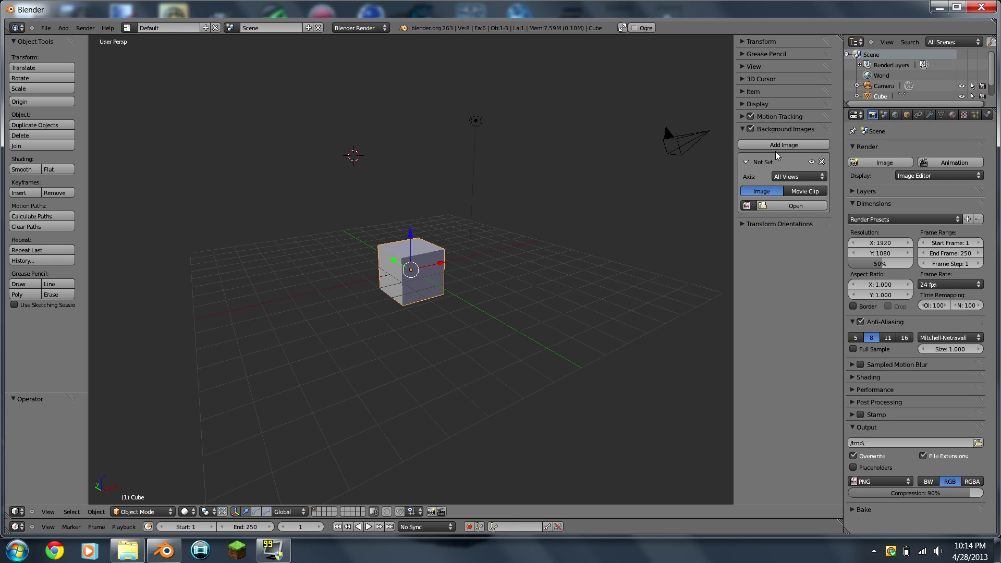
left_click(792, 207)
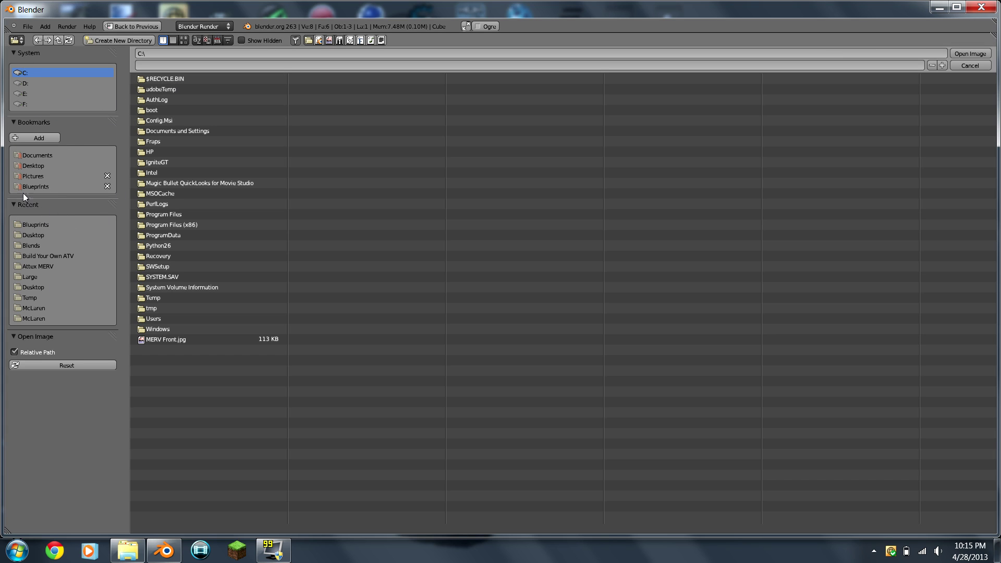
left_click(47, 257)
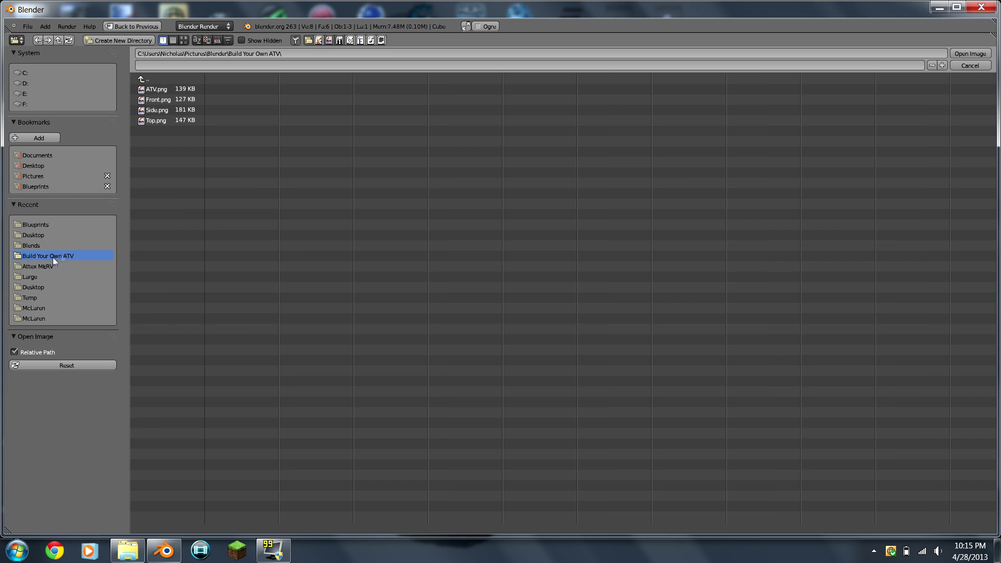
left_click(35, 138)
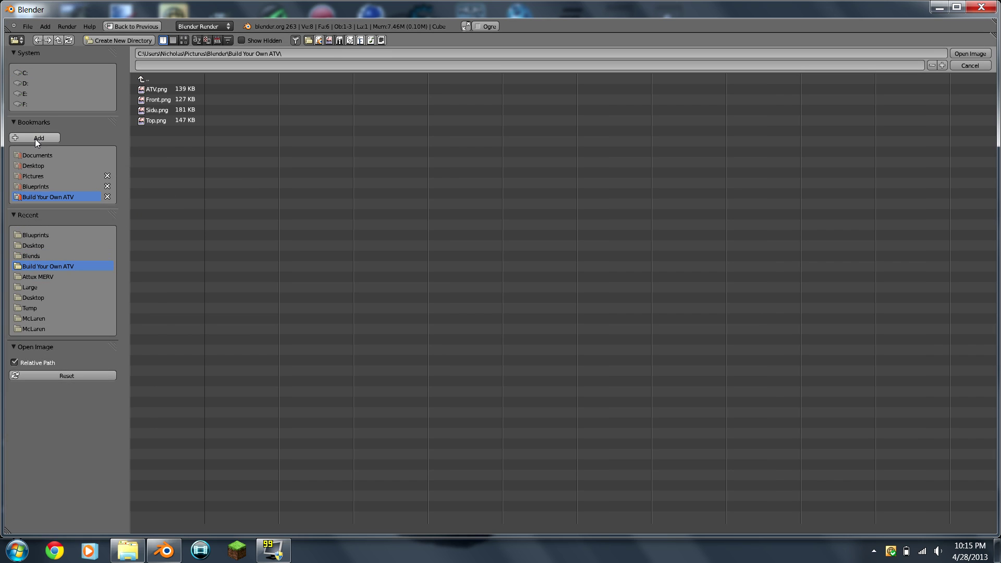
left_click(107, 197)
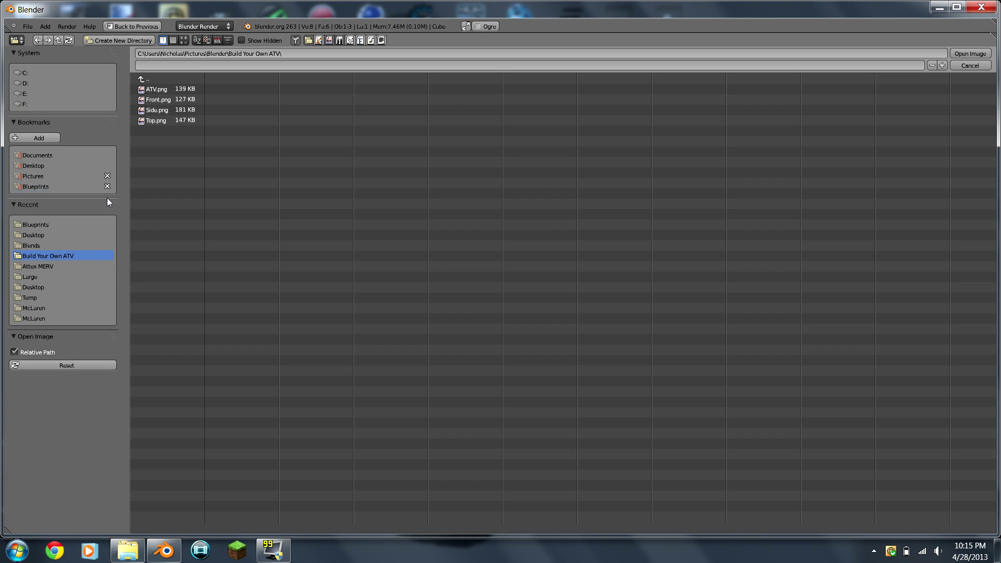
left_click(32, 165)
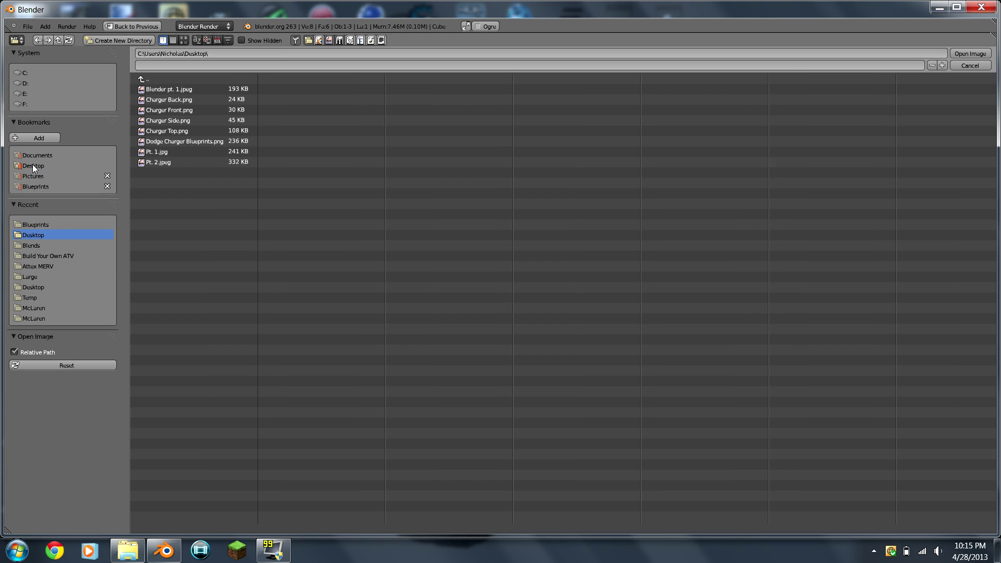
left_click(193, 112)
double_click(194, 113)
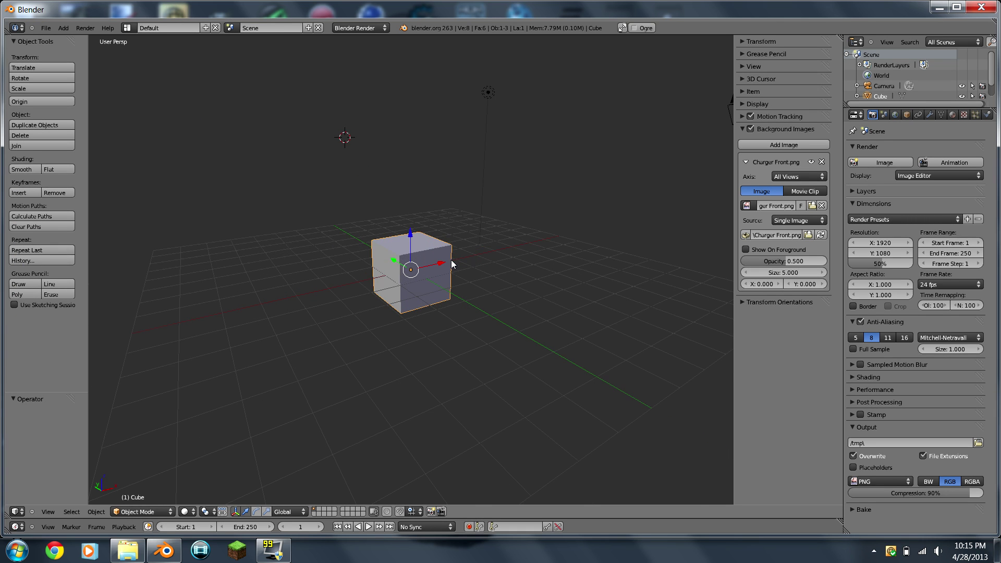
Orbit and zoom around the default cube to view it from higher angles.
middle_click_drag(451, 260, 202, 293)
middle_click_drag(346, 240, 330, 284)
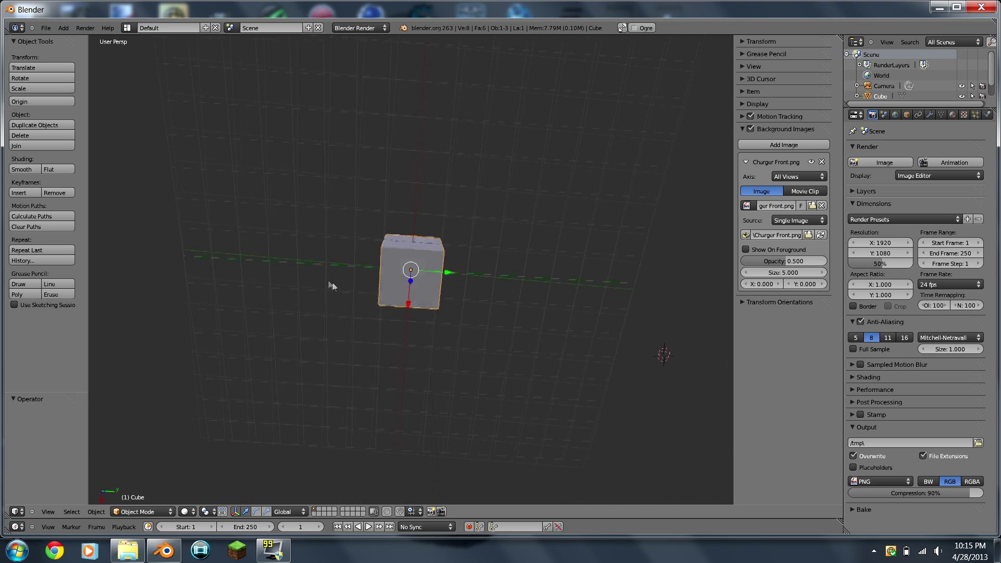
scroll(344, 266, "up", 4)
middle_click_drag(361, 249, 208, 180)
scroll(207, 186, "down", 3)
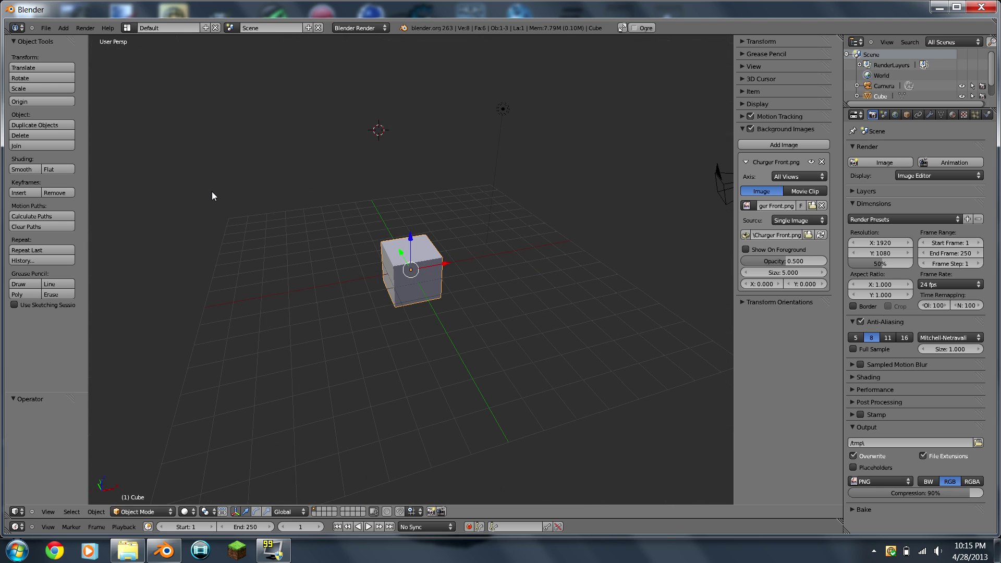
Cycle repeatedly between the front, right-side and top views of the cube.
key("KP_1")
key("KP_3")
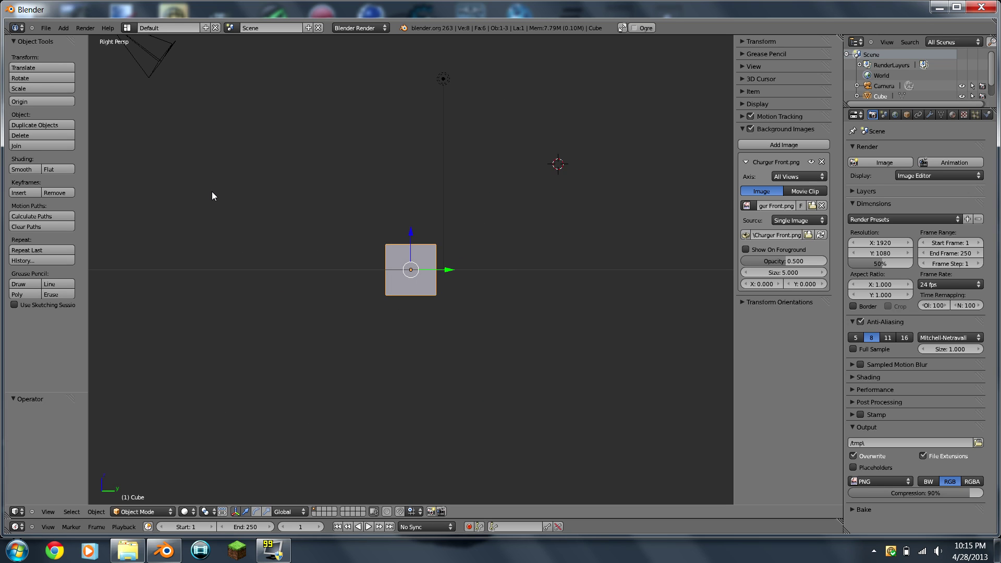
key("KP_1")
key("KP_3")
key("KP_7")
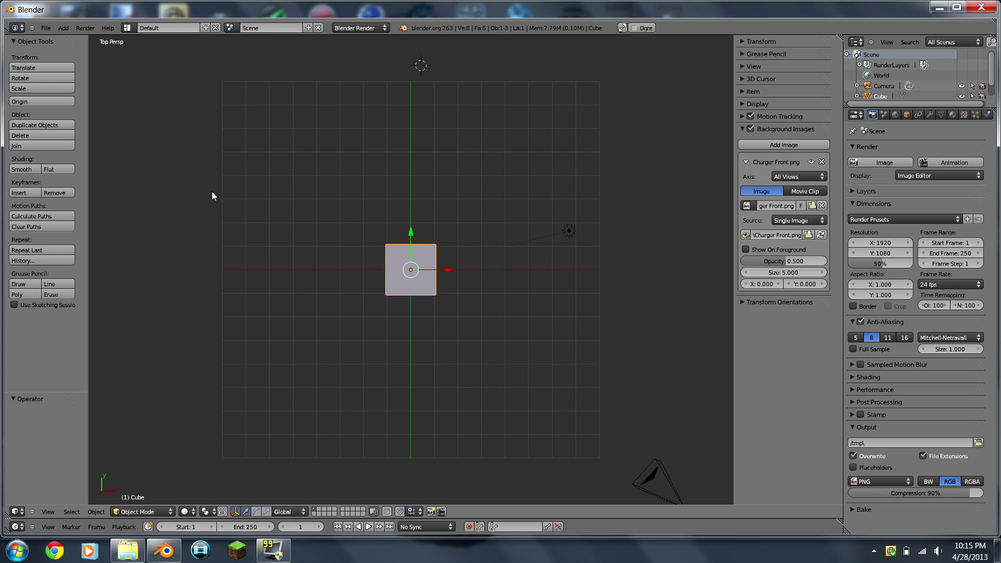
key("KP_3")
key("KP_7")
key("KP_3")
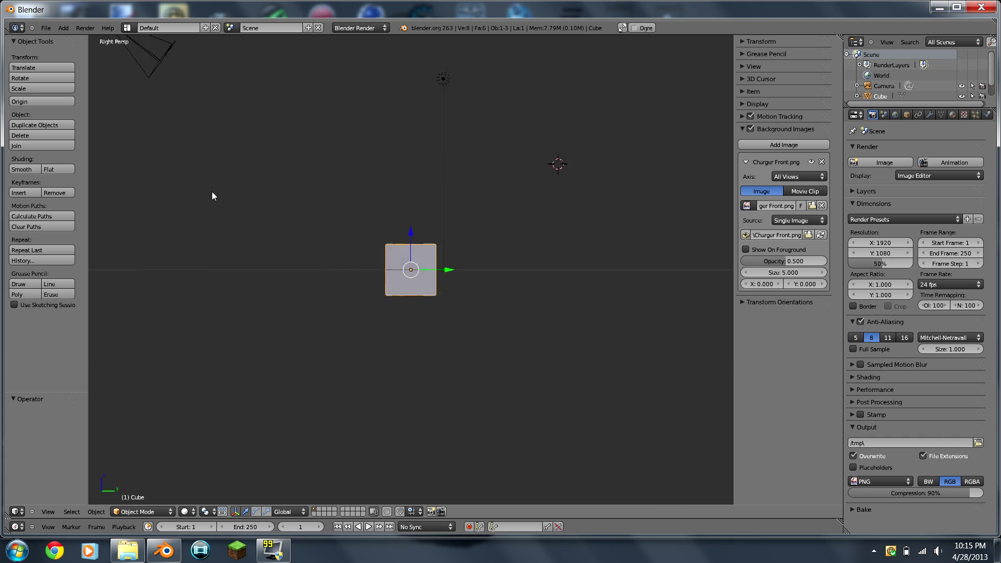
key("KP_7")
key("KP_3")
key("KP_7")
key("KP_1")
key("KP_3")
key("KP_7")
scroll(212, 191, "up", 4)
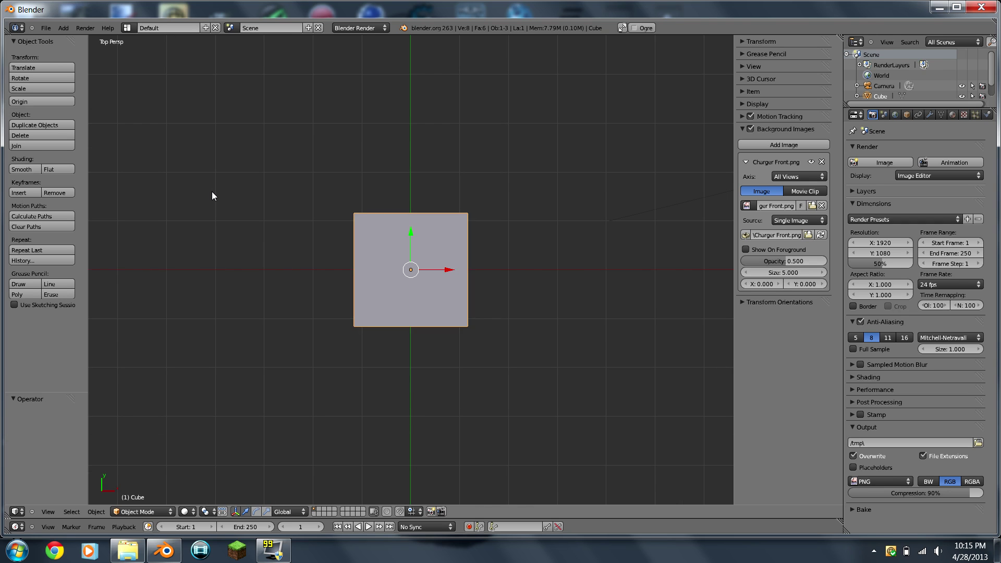
Compare the front view with the back view and the right view with the left, ending on the front view.
key("KP_1")
key("ctrl+KP_1")
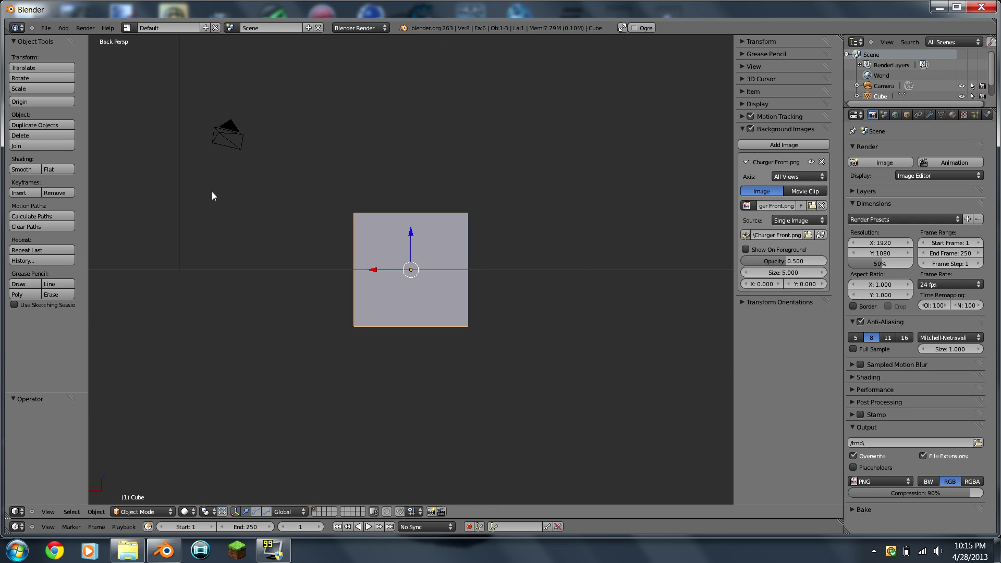
key("KP_1")
key("ctrl+KP_1")
key("KP_1")
key("ctrl+KP_3")
key("KP_3")
key("ctrl+KP_3")
key("KP_3")
key("KP_1")
Toggle the right-side view and an orbited angle between orthographic and perspective to reveal the blueprint.
key("KP_3")
key("KP_5")
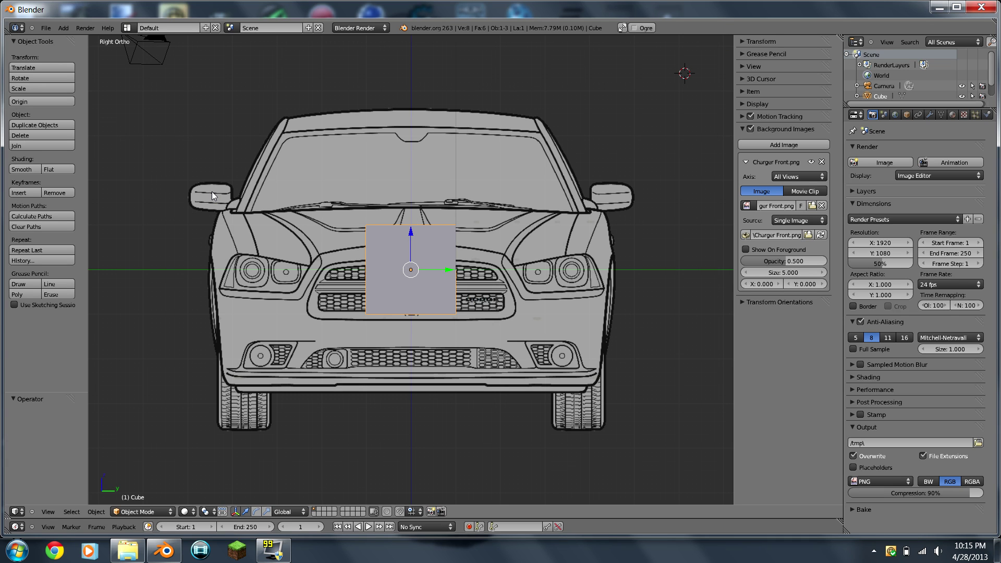
key("KP_5")
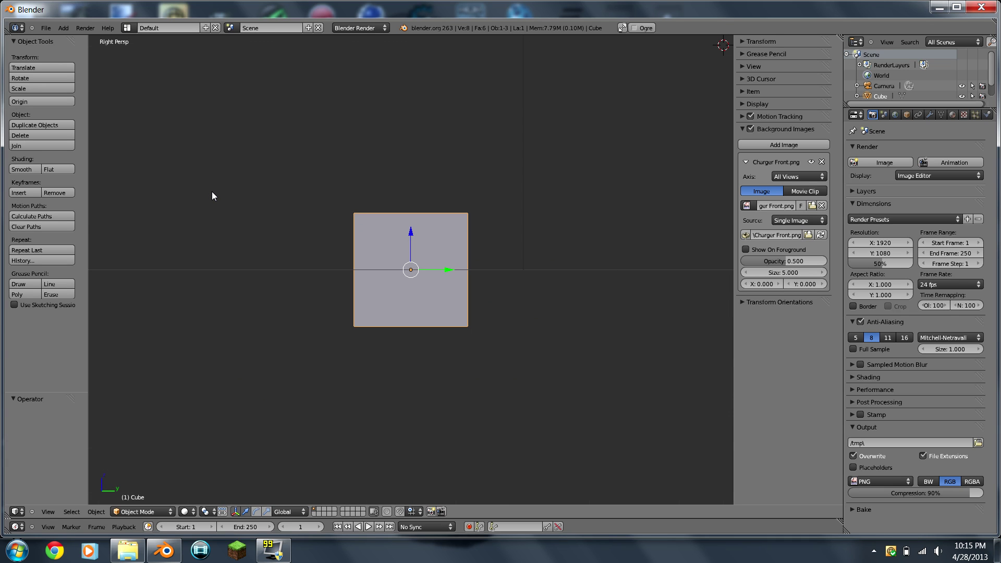
key("KP_5")
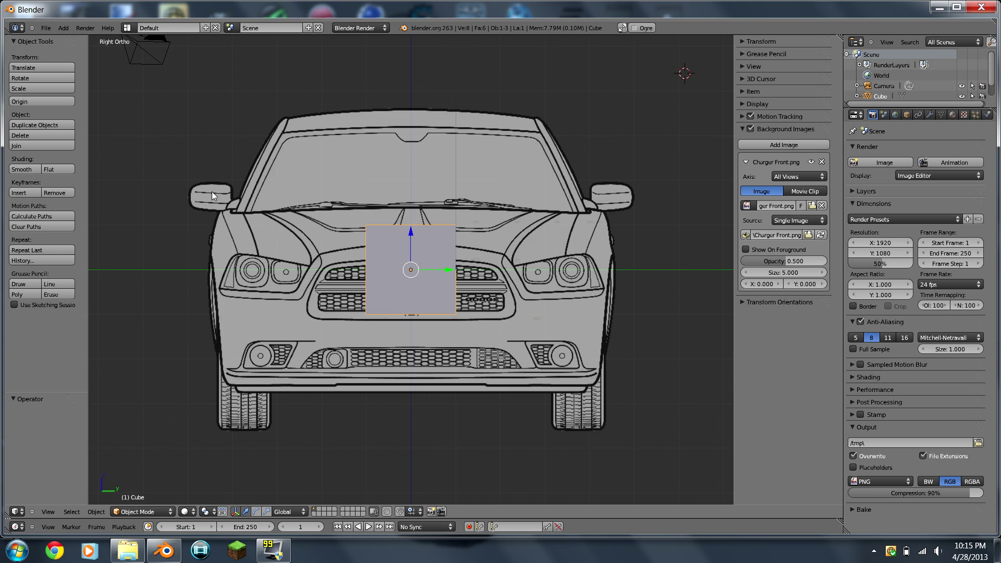
key("KP_5")
middle_click_drag(211, 192, 450, 316)
key("KP_5")
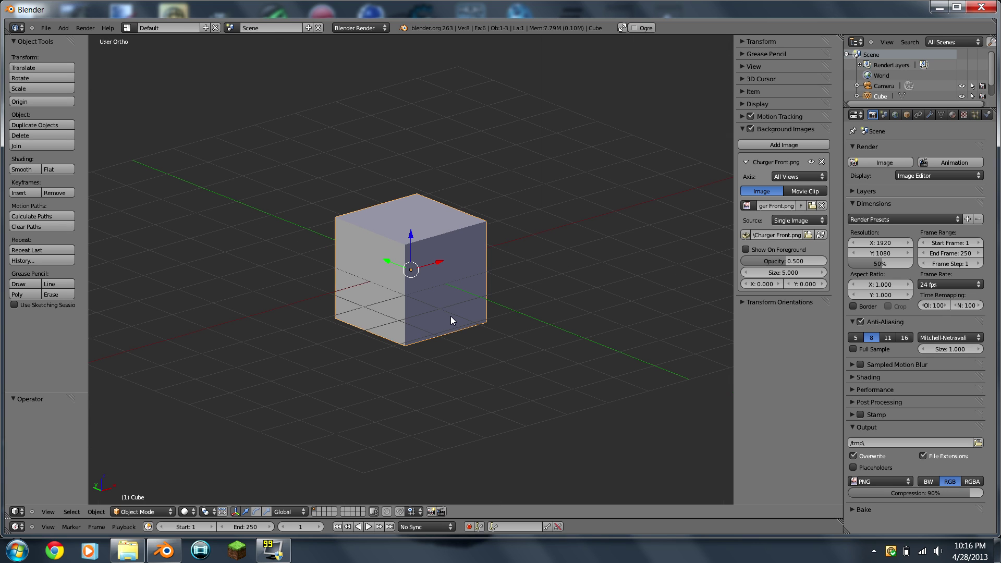
key("KP_5")
key("KP_5")
key("KP_5")
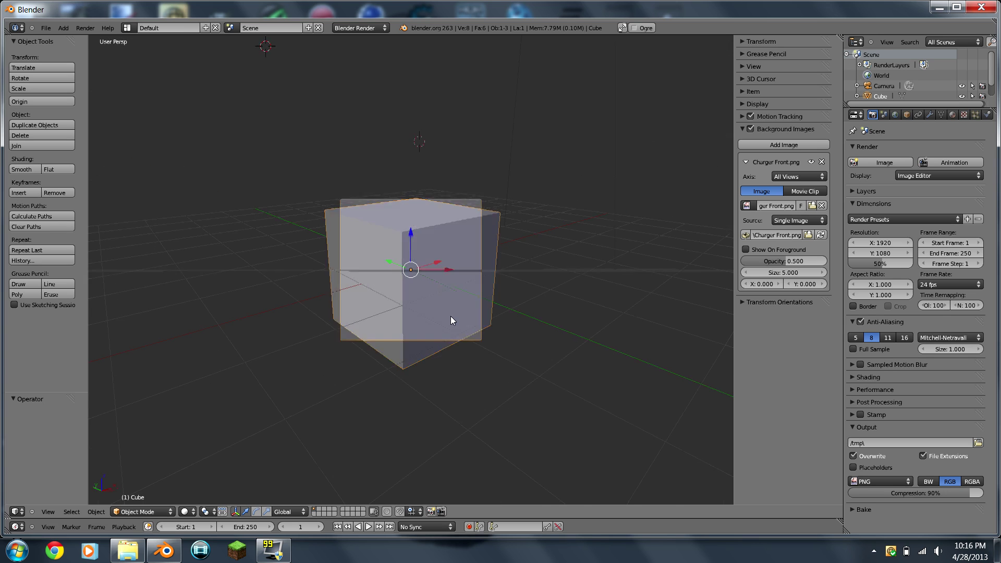
Make the front view orthographic, zoom out, and switch to the orthographic right-side view.
key("KP_1")
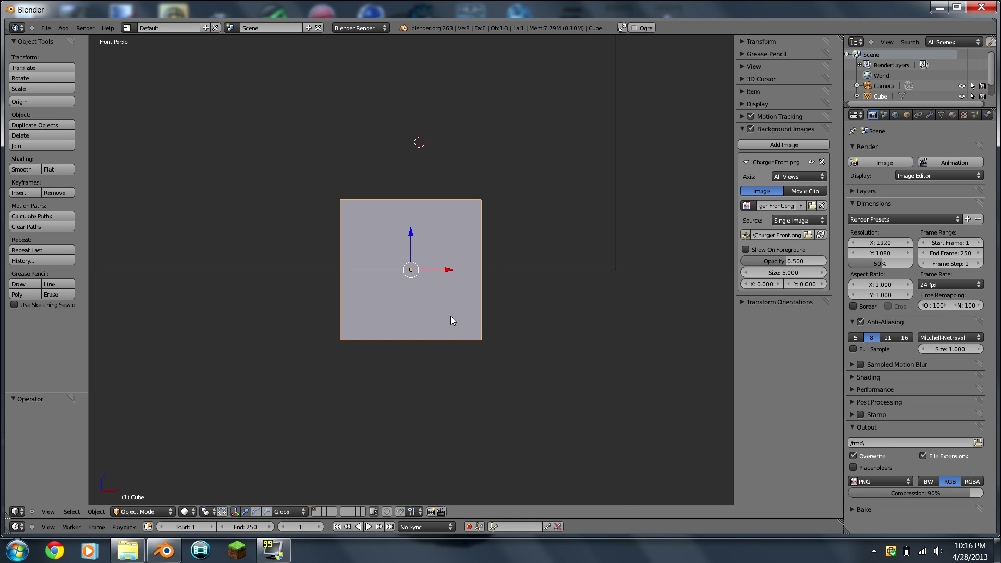
key("KP_5")
key("KP_5")
key("KP_5")
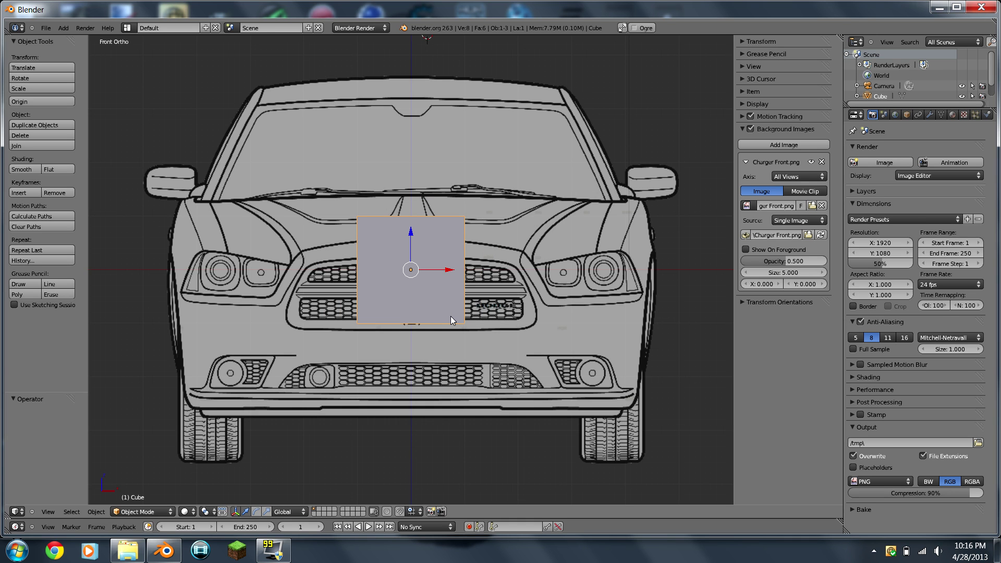
scroll(451, 316, "down", 4)
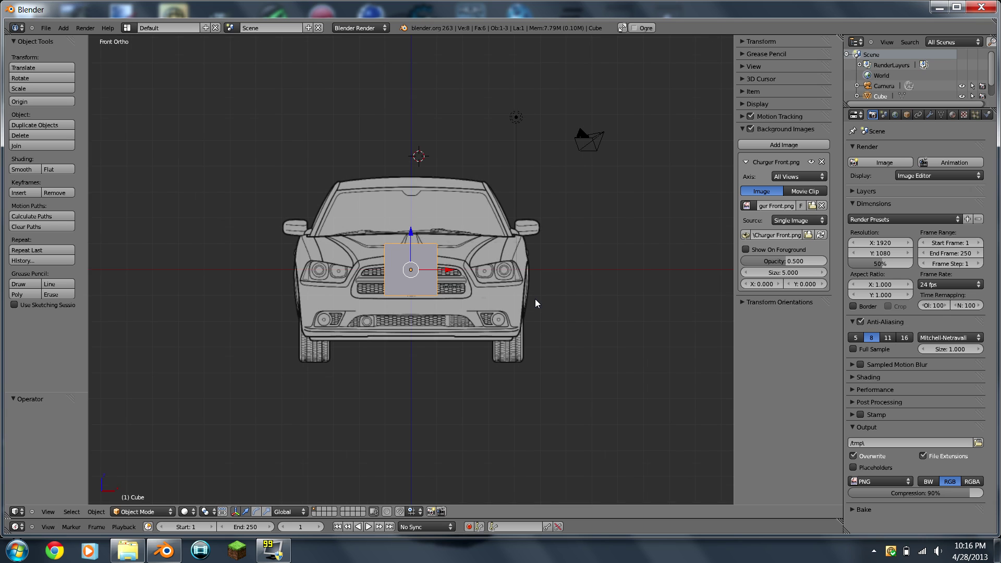
key("KP_3")
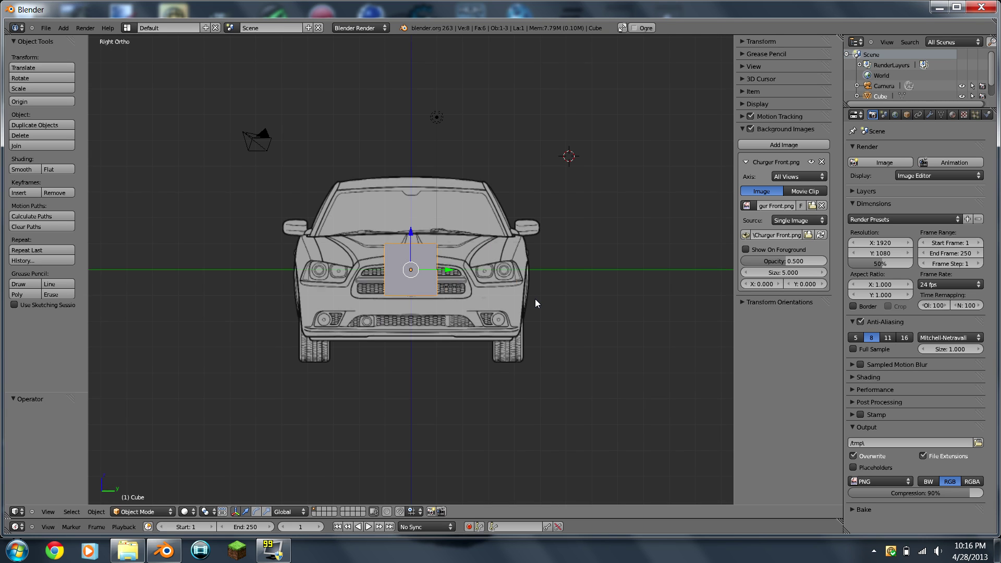
key("KP_5")
key("KP_5")
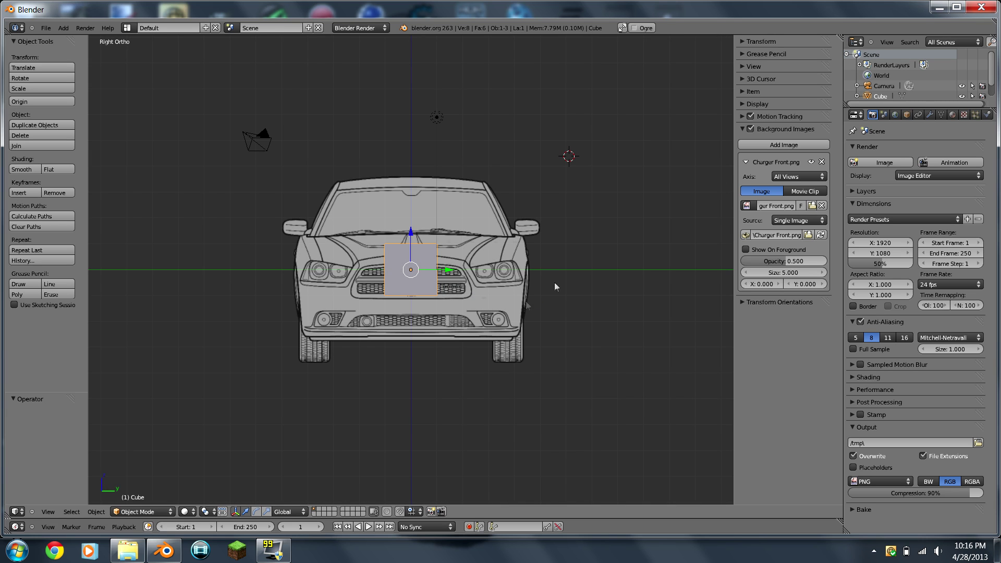
Set the Charger Front image's axis to Front and check it in the front and right views.
left_click(786, 177)
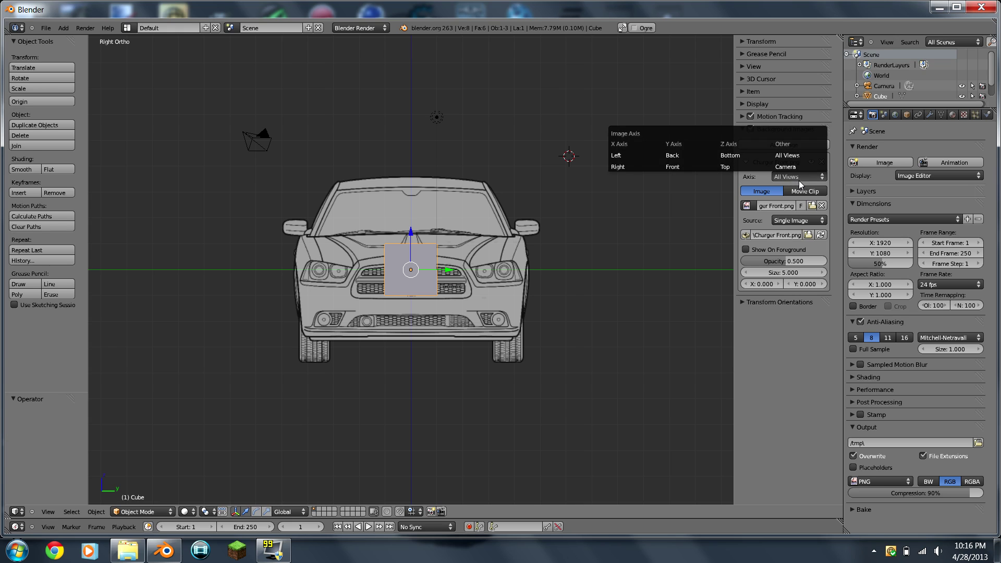
left_click(779, 178)
left_click(700, 167)
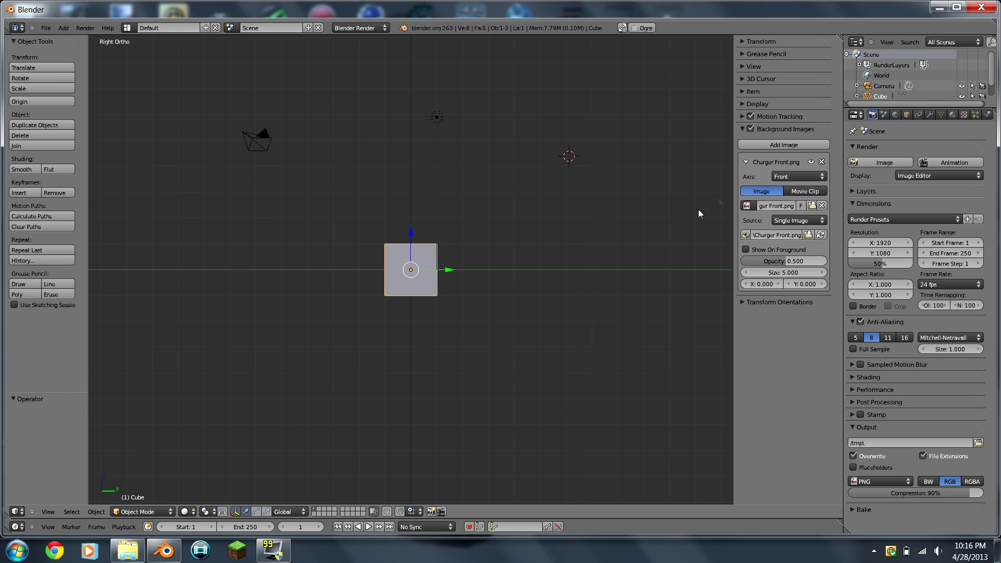
key("KP_1")
key("KP_3")
left_click(746, 162)
Add a second background slot and load Charger Side.png from the Desktop.
left_click(763, 142)
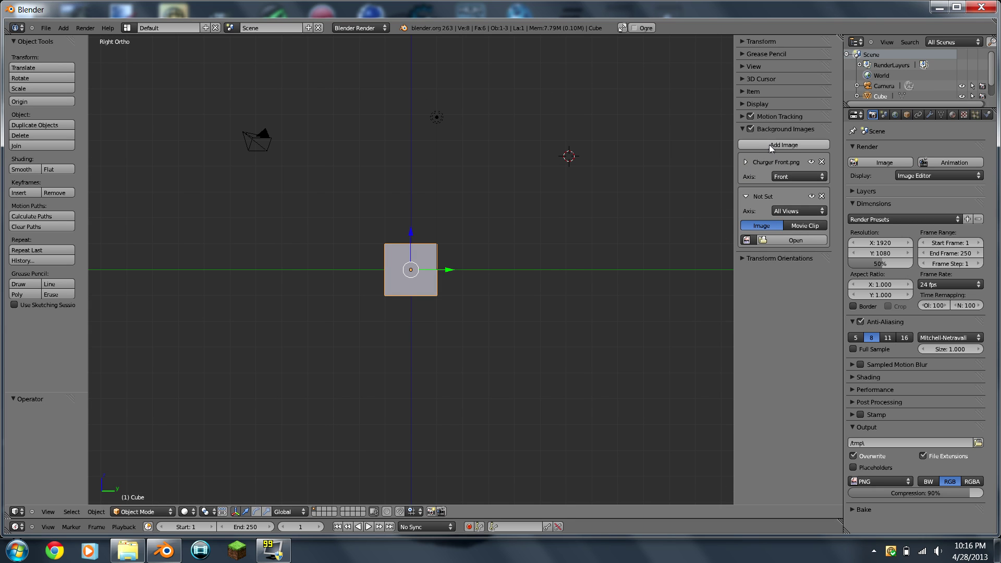
left_click(781, 240)
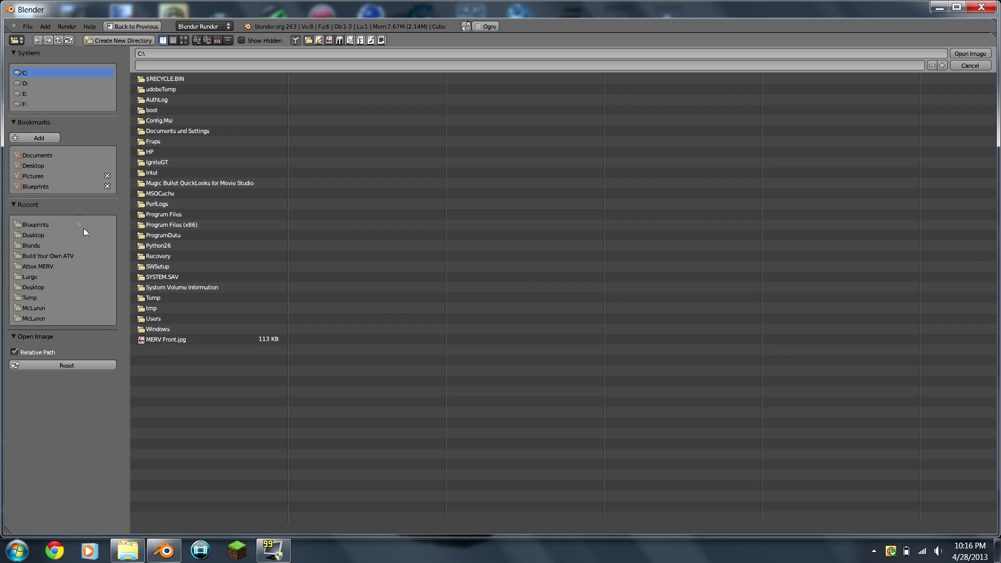
left_click(37, 167)
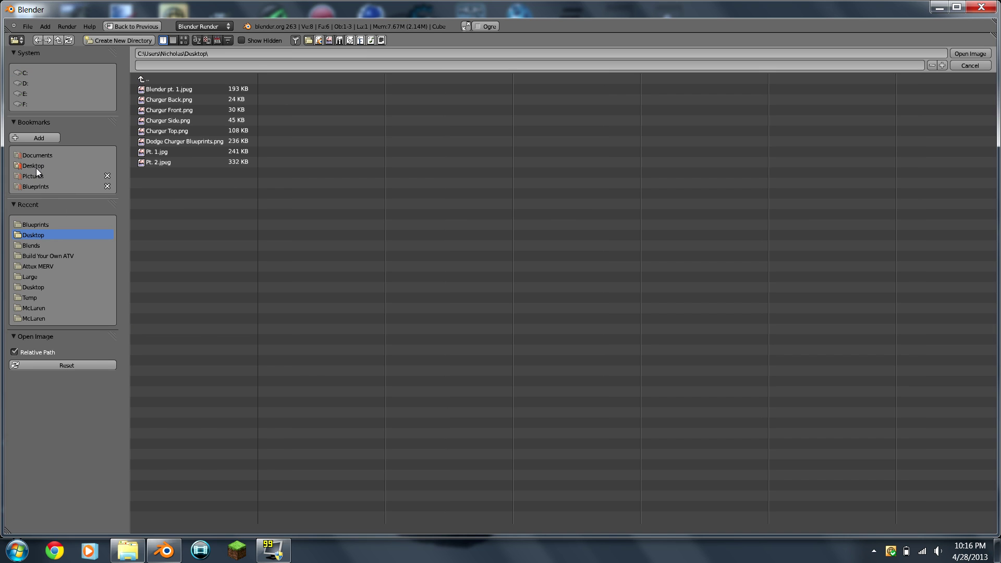
double_click(200, 120)
scroll(477, 267, "up", 3)
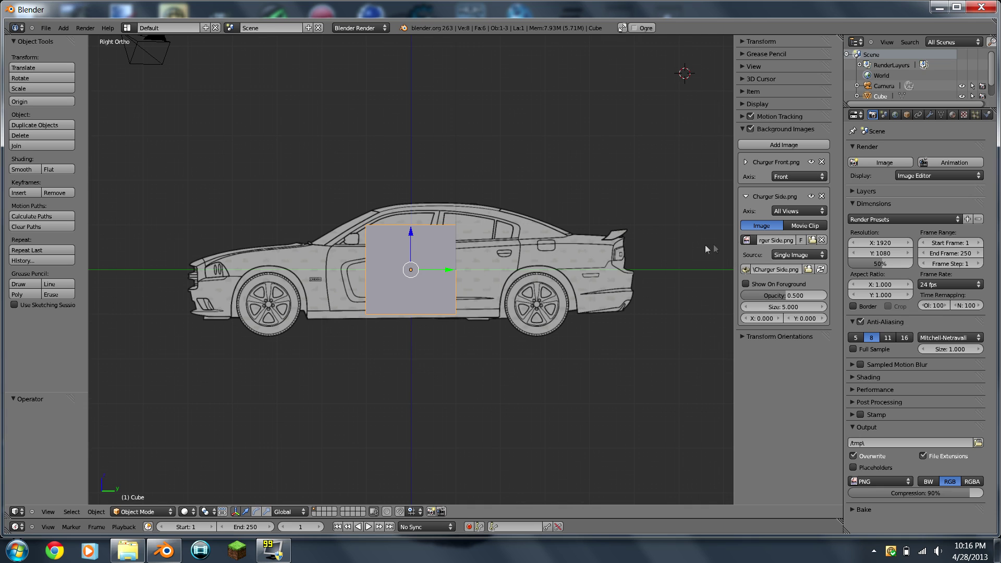
Set the Charger Side image's axis to Right, verify the views, and add a third slot.
left_click(782, 211)
left_click(787, 211)
left_click(623, 199)
key("KP_1")
key("KP_3")
scroll(456, 314, "down", 3)
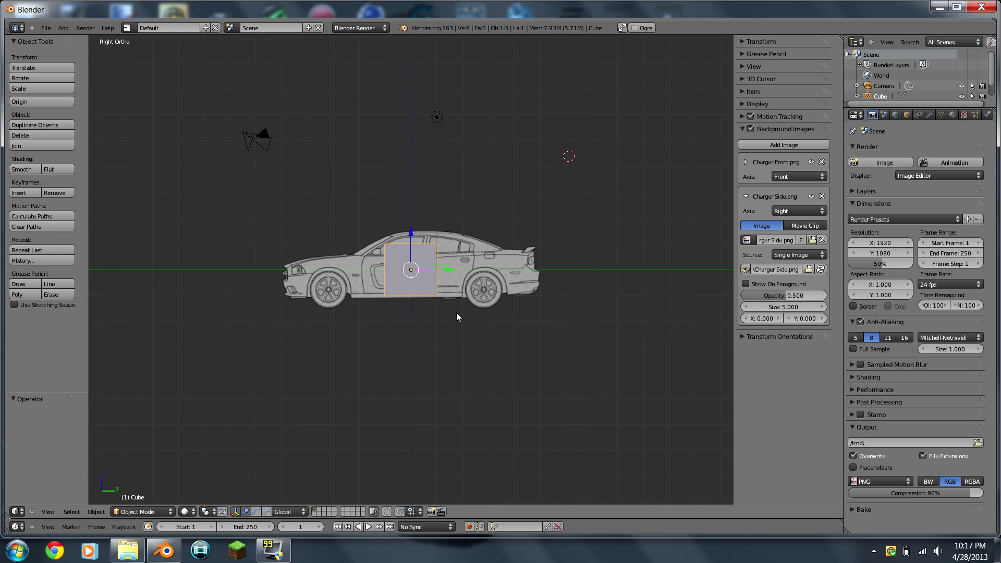
left_click(746, 198)
left_click(783, 144)
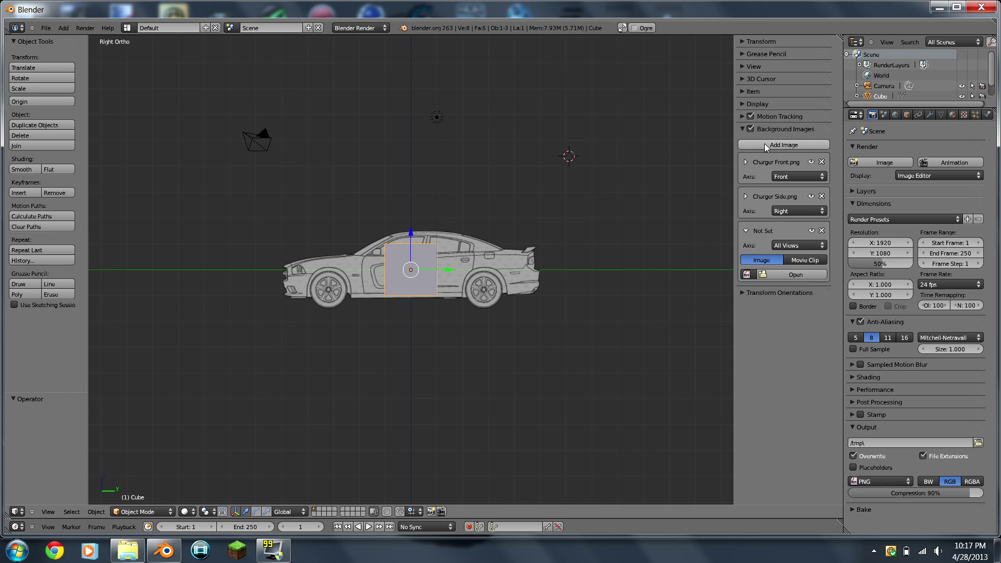
Load Charger Back.png from the Desktop into the third slot and set its axis to Back.
left_click(793, 275)
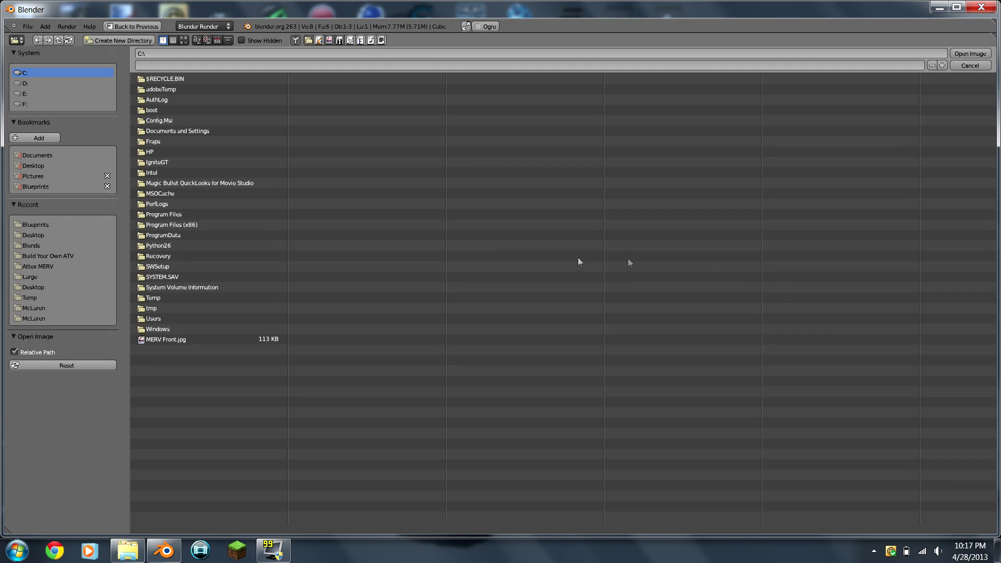
left_click(40, 163)
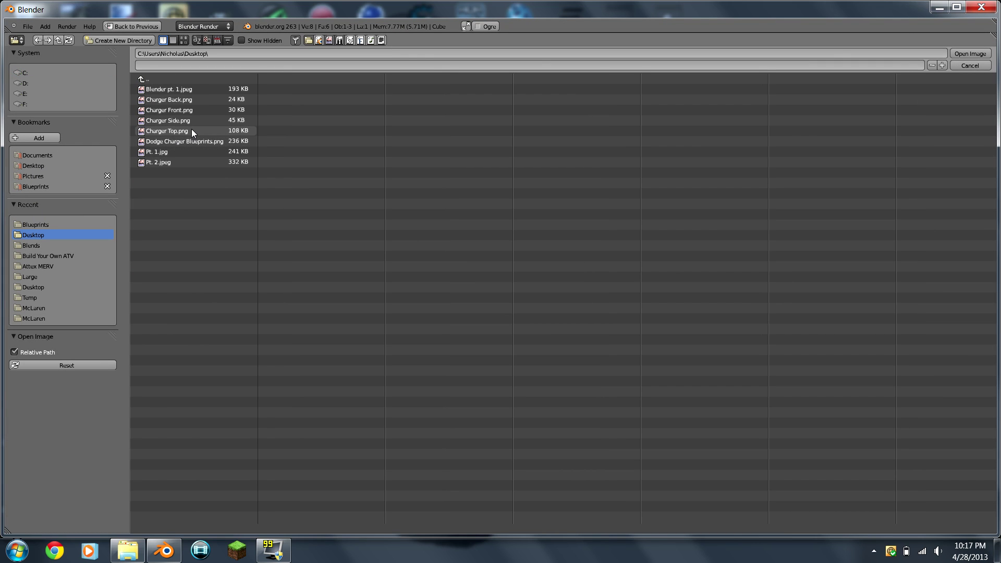
double_click(200, 99)
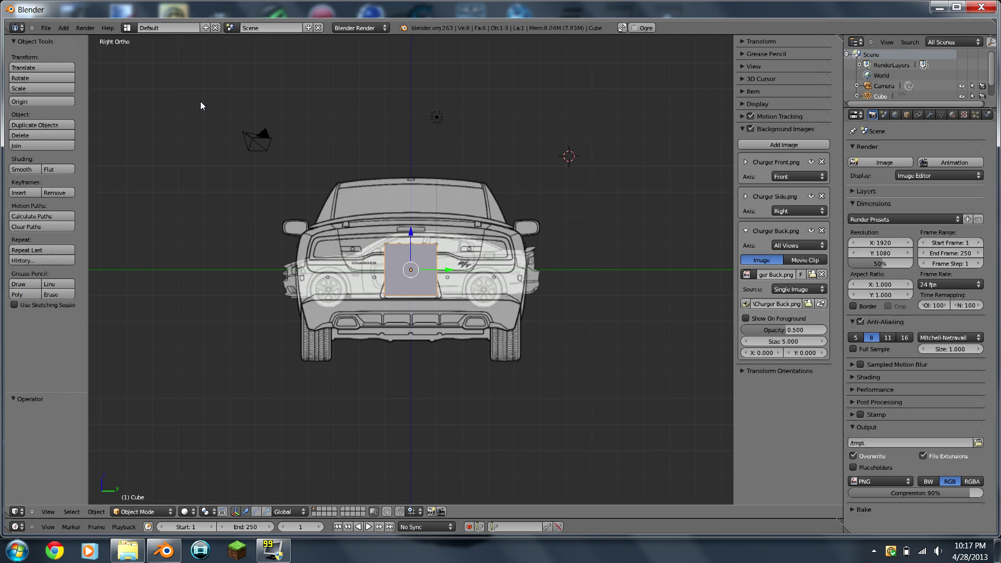
scroll(480, 257, "up", 1)
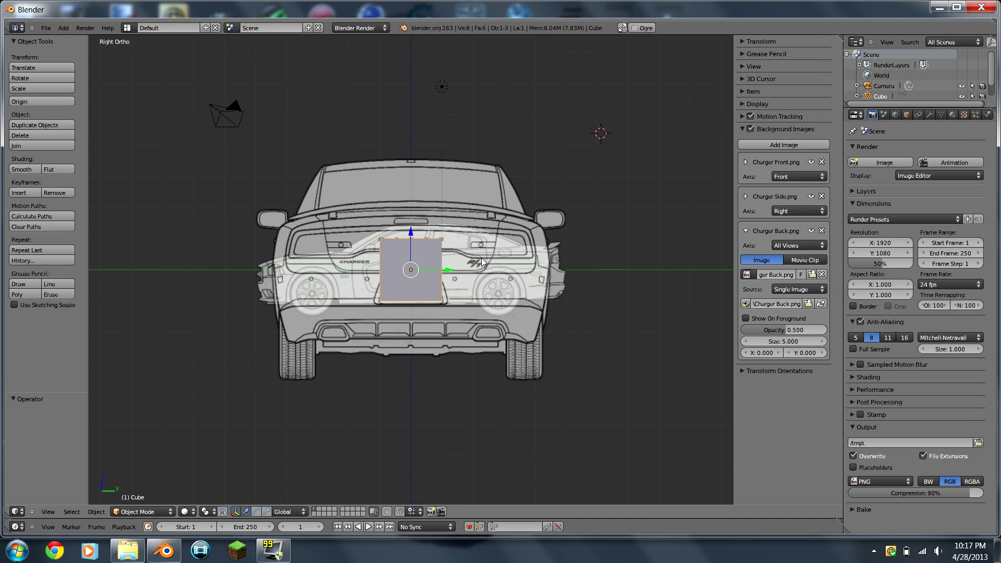
key("ctrl+KP_1")
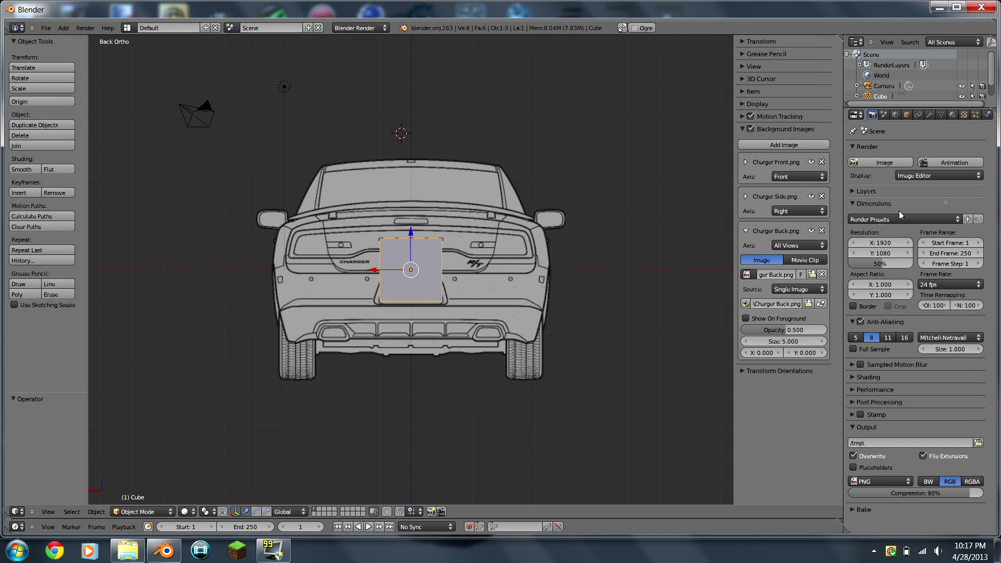
left_click(801, 246)
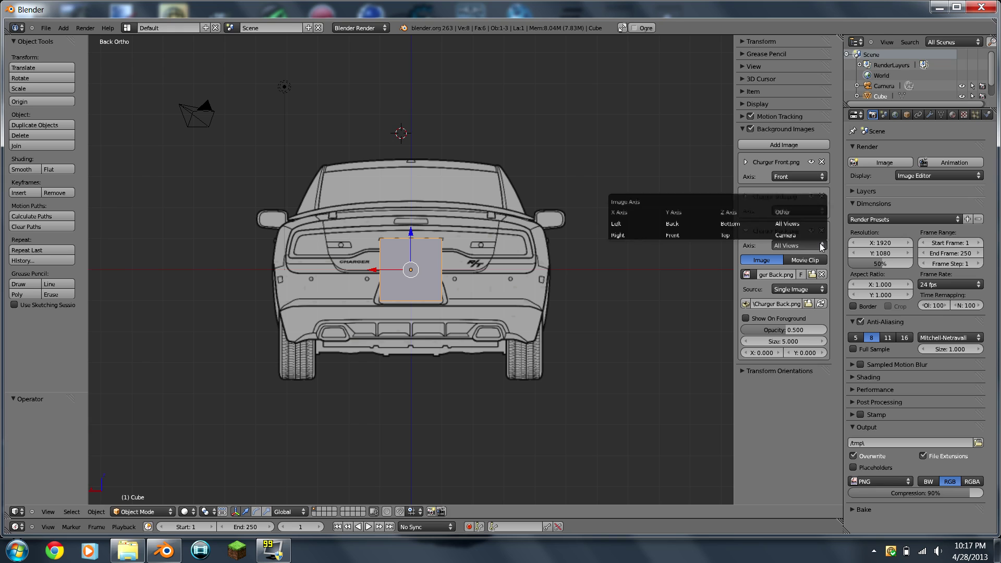
left_click(685, 225)
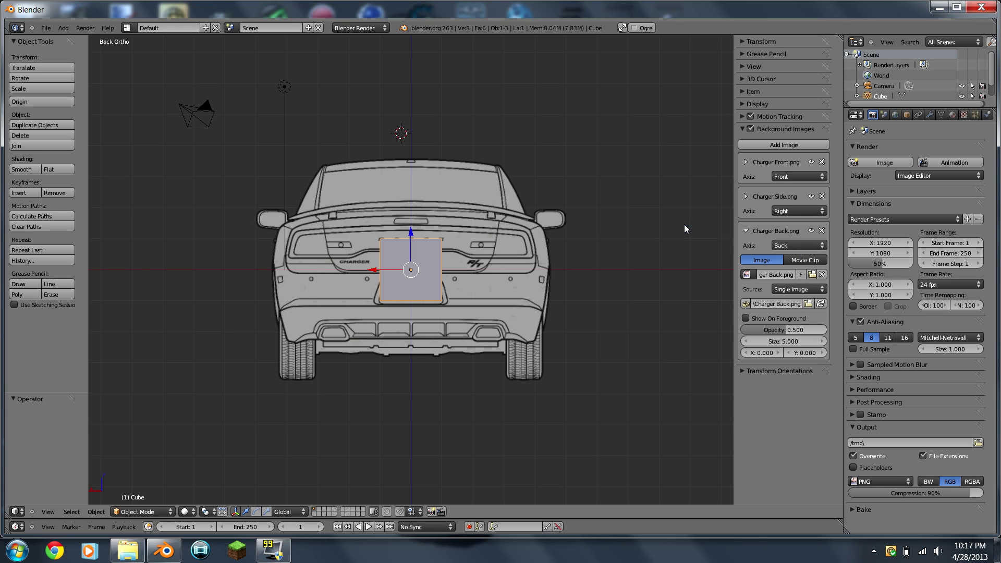
left_click(802, 243)
Check the blueprints in the front, side, back and top views, then add a fourth slot.
key("KP_1")
key("KP_3")
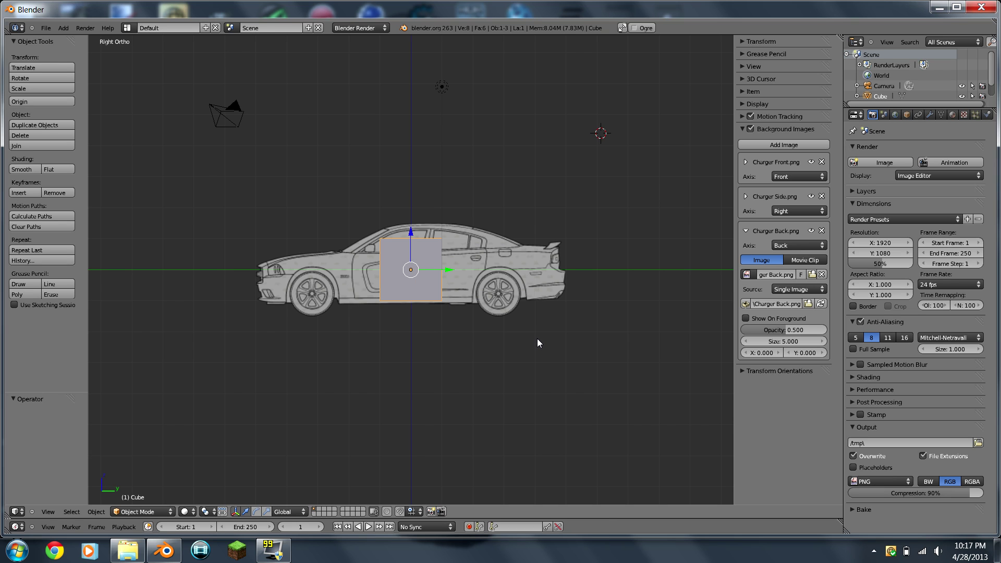
key("ctrl+KP_1")
key("KP_1")
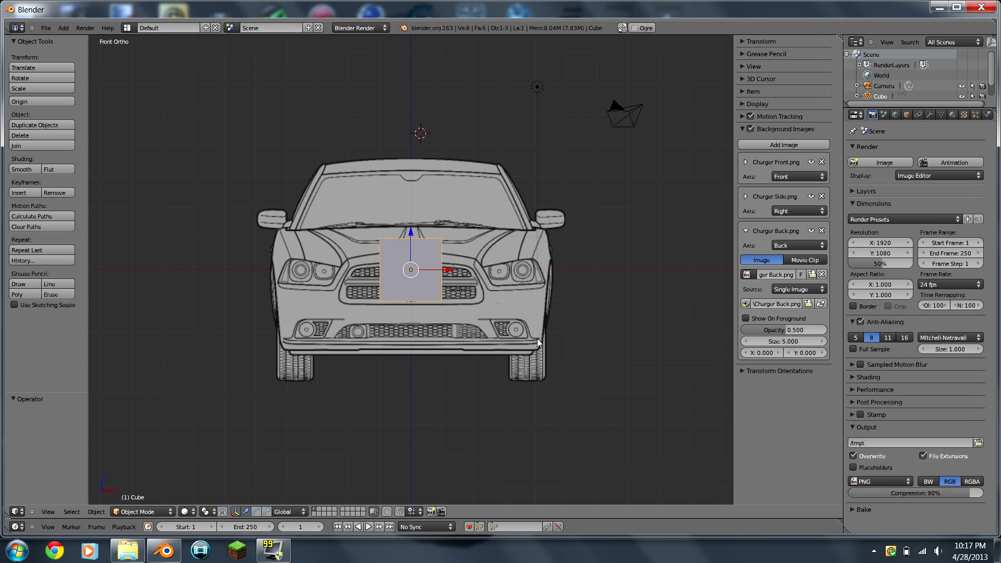
key("KP_3")
key("ctrl+KP_1")
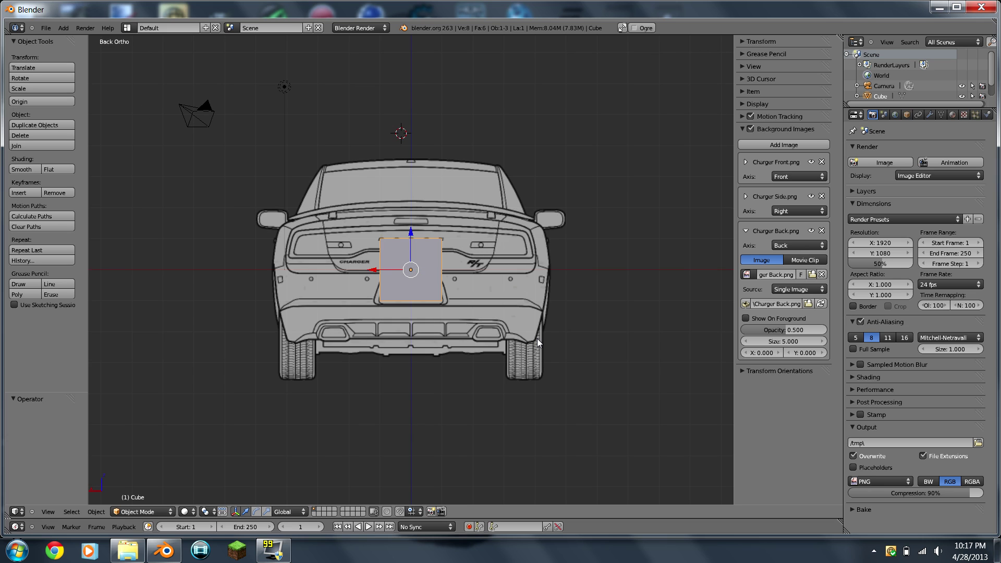
key("KP_3")
key("KP_1")
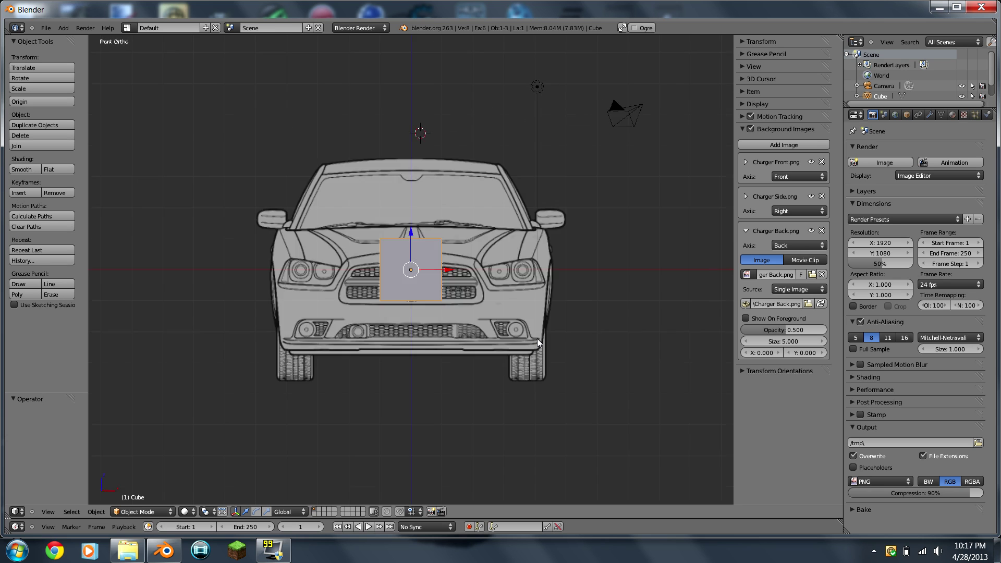
key("KP_3")
key("KP_7")
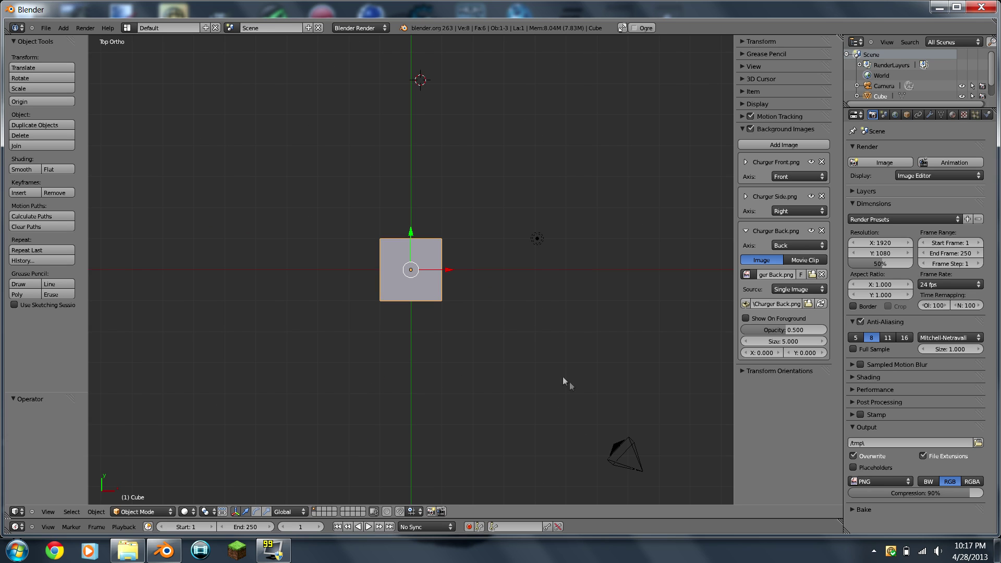
left_click(783, 144)
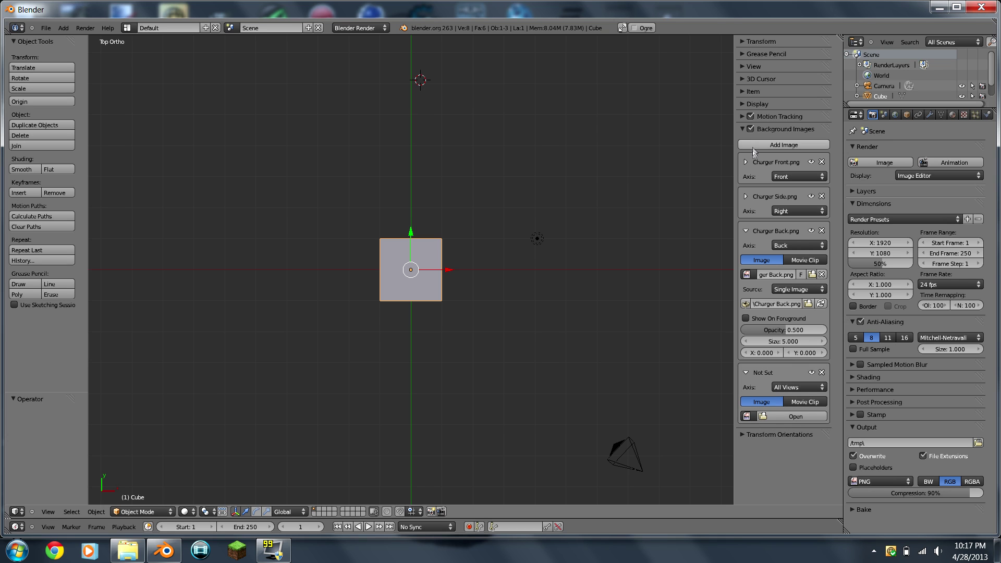
Load Charger Top.png from the Desktop into the fourth slot and check the side and front views.
left_click(787, 417)
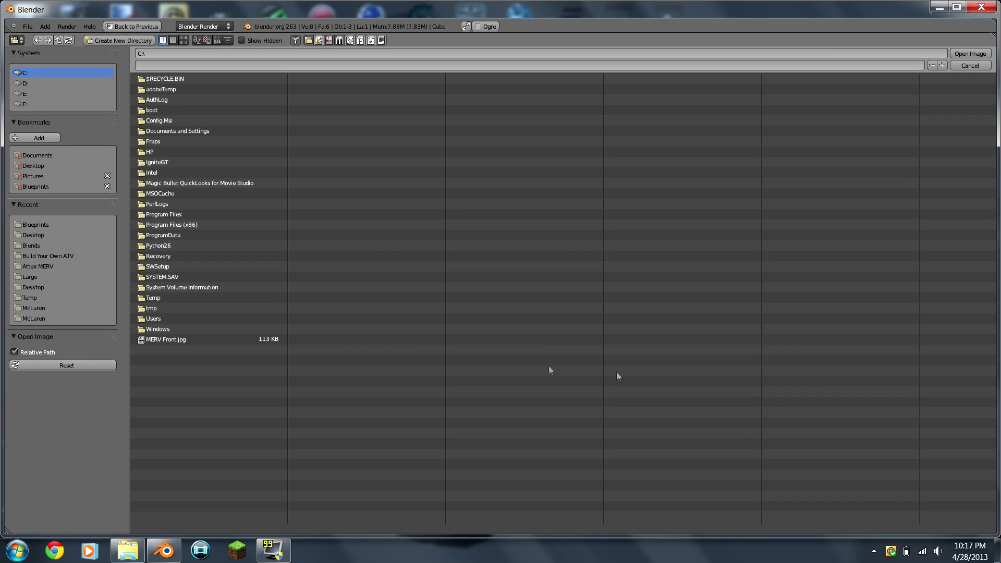
left_click(31, 162)
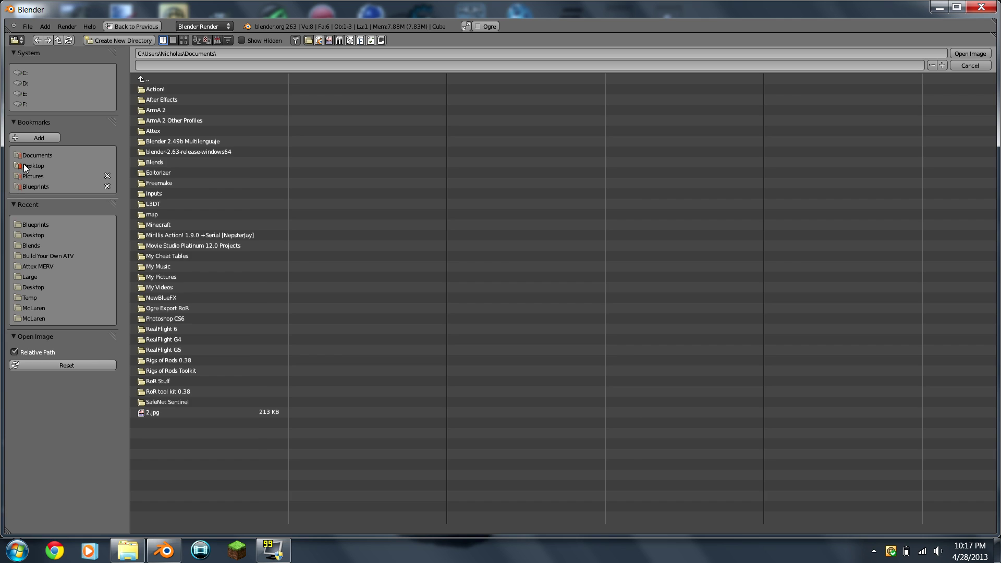
double_click(191, 130)
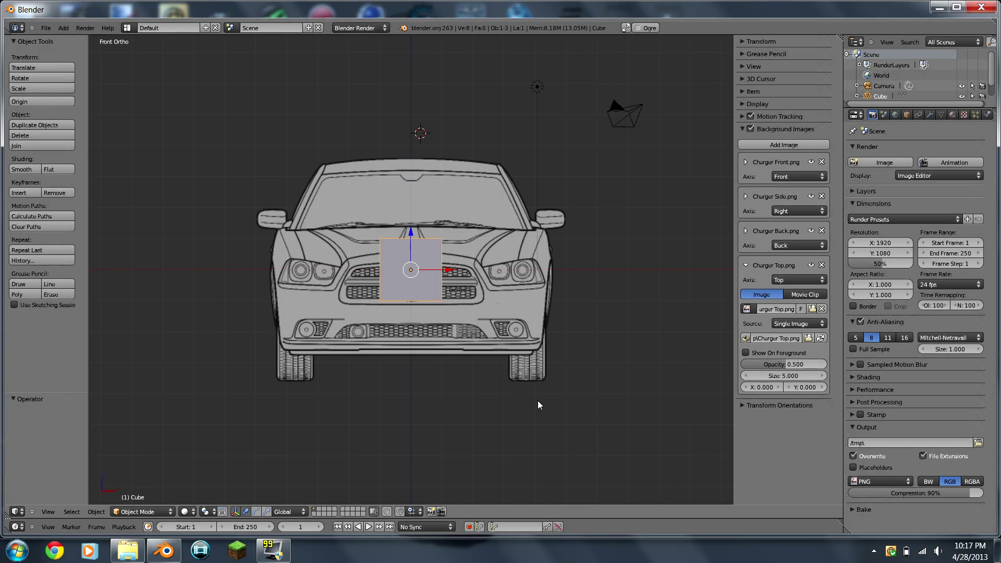
scroll(538, 404, "down", 3)
scroll(538, 404, "up", 3)
scroll(538, 404, "down", 3)
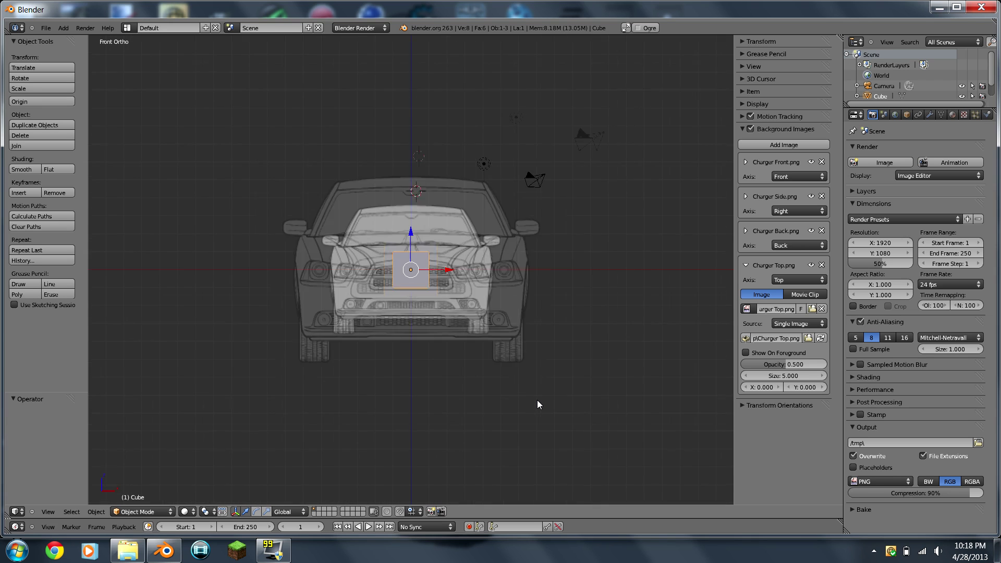
scroll(538, 404, "up", 3)
key("KP_3")
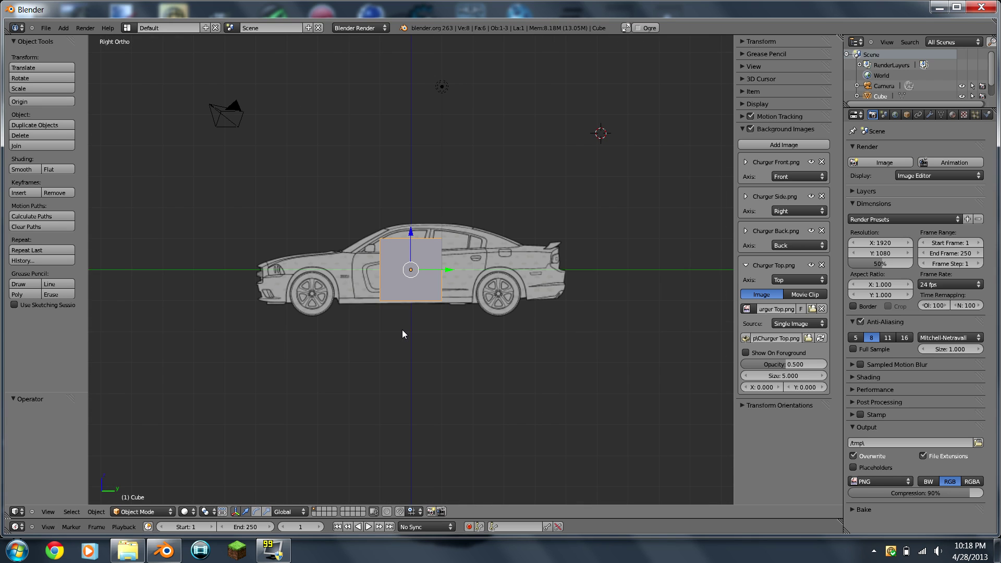
key("KP_1")
scroll(376, 320, "up", 7)
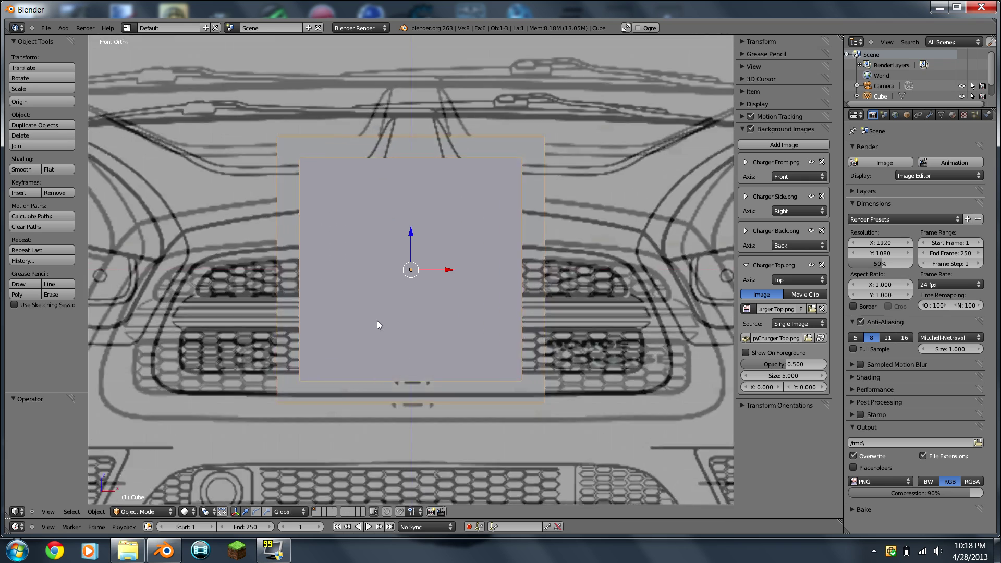
scroll(377, 320, "down", 7)
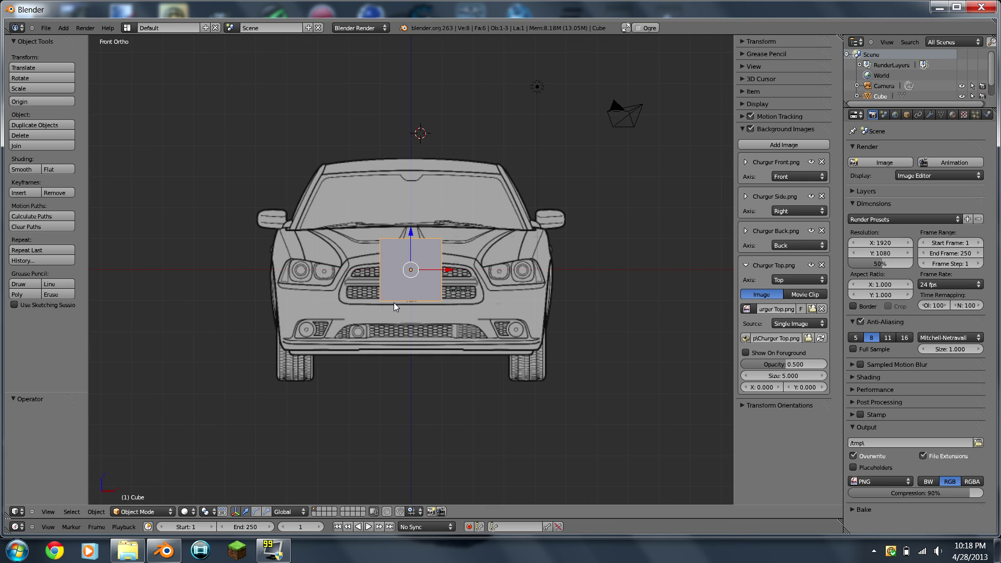
Delete the default cube with X, then zoom in on the Charger grille in front view.
key("Tab")
scroll(393, 302, "up", 2)
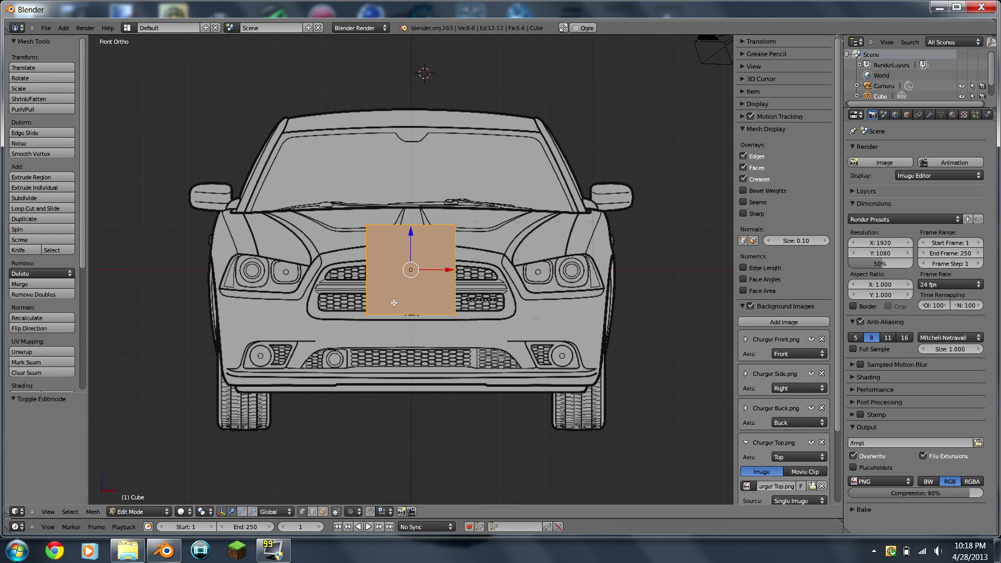
key("Tab")
key("x")
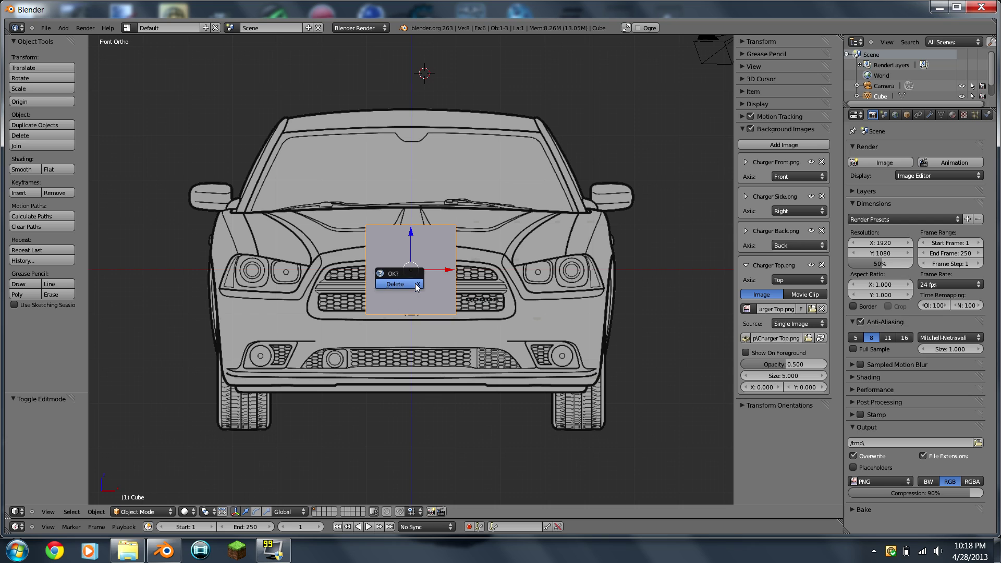
left_click(415, 283)
scroll(414, 282, "down", 4)
scroll(414, 282, "up", 6)
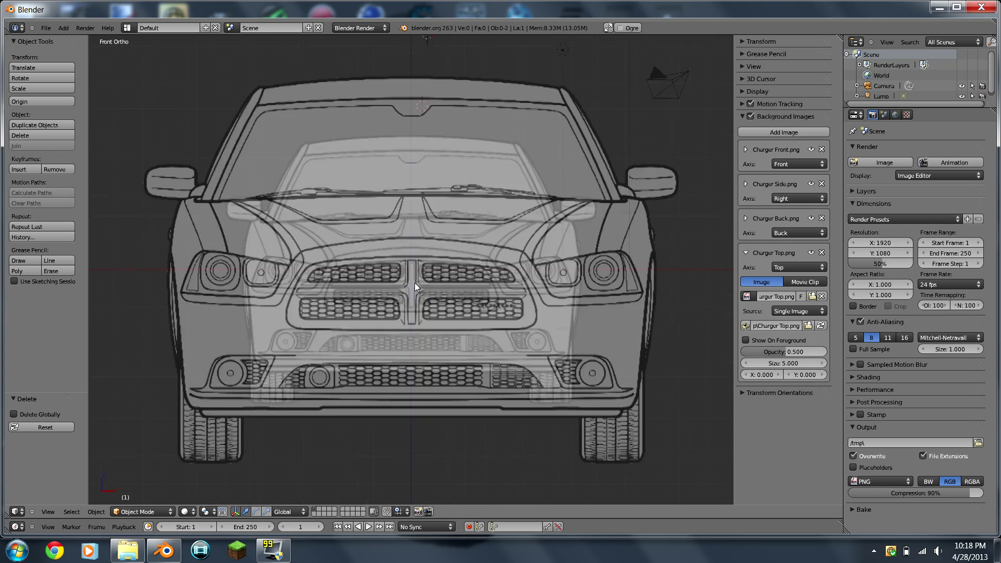
scroll(415, 282, "down", 3)
scroll(428, 317, "up", 10)
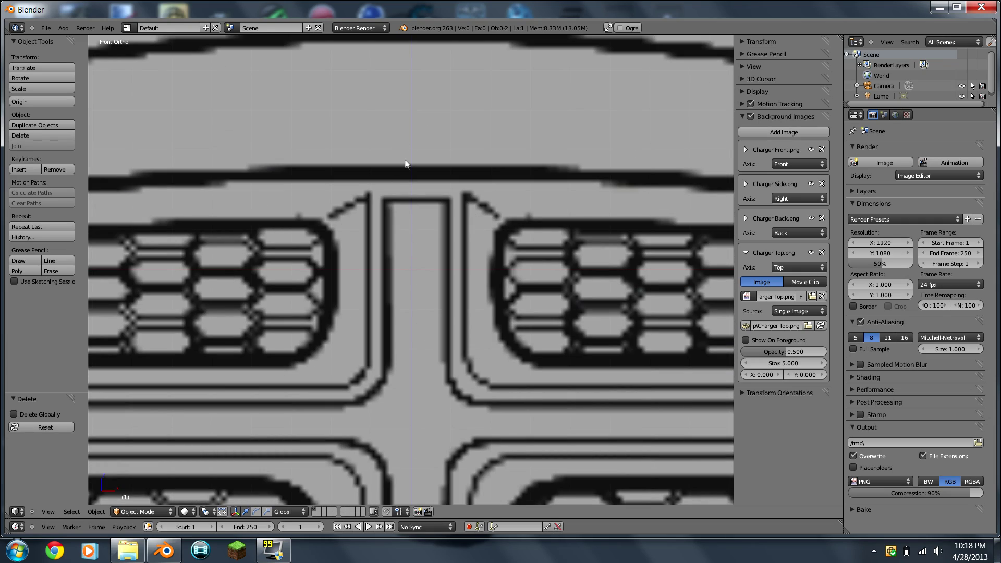
scroll(399, 261, "down", 7)
scroll(412, 315, "up", 5)
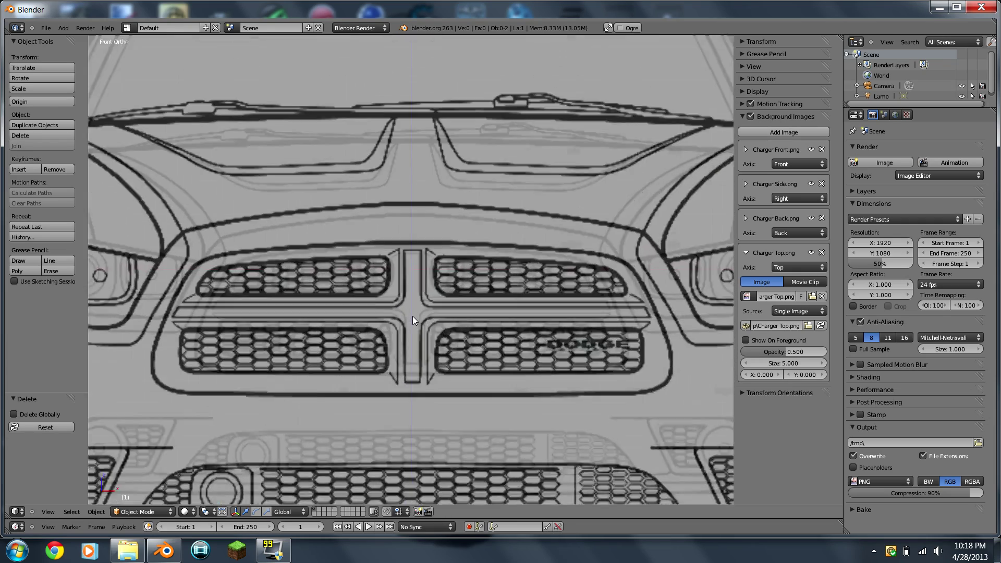
scroll(412, 316, "up", 8)
scroll(385, 262, "down", 4)
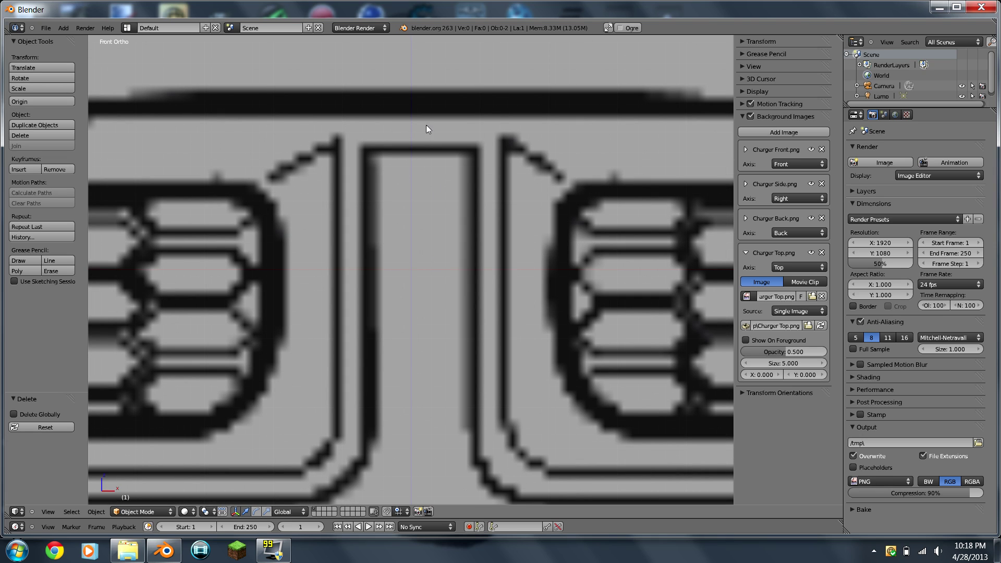
Collapse the top blueprint's settings and expand the Charger Front image's settings.
left_click(746, 253)
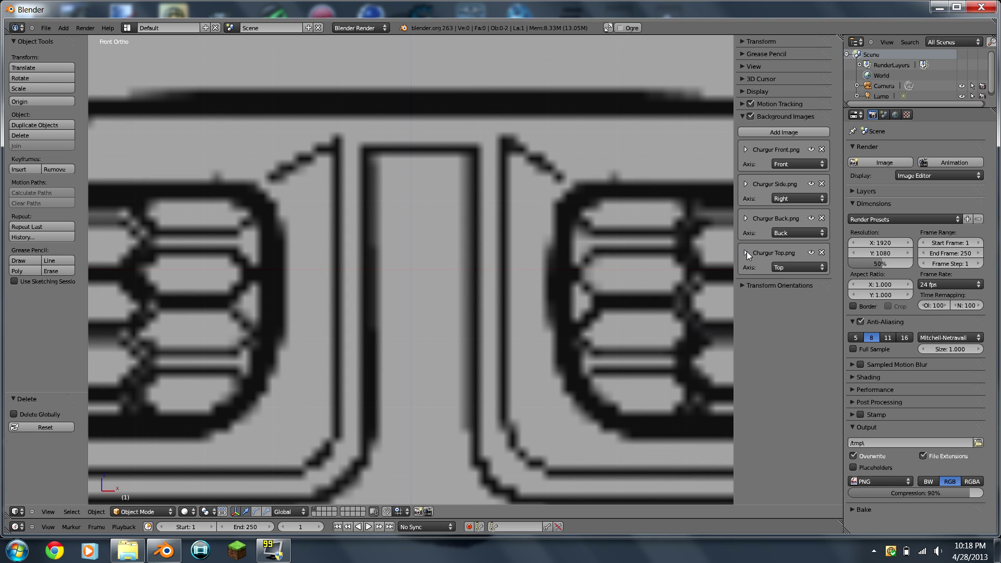
left_click(746, 150)
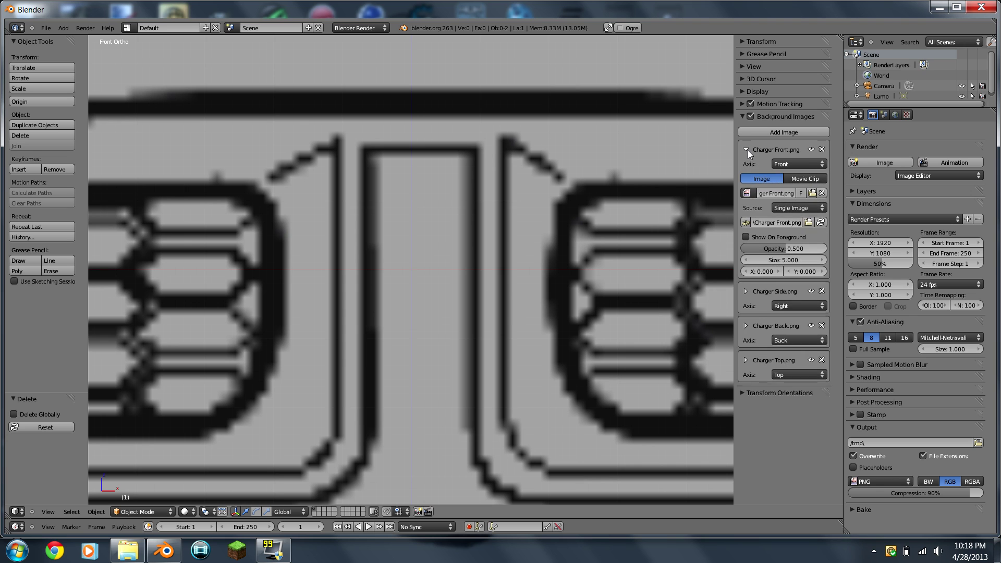
scroll(696, 298, "down", 7)
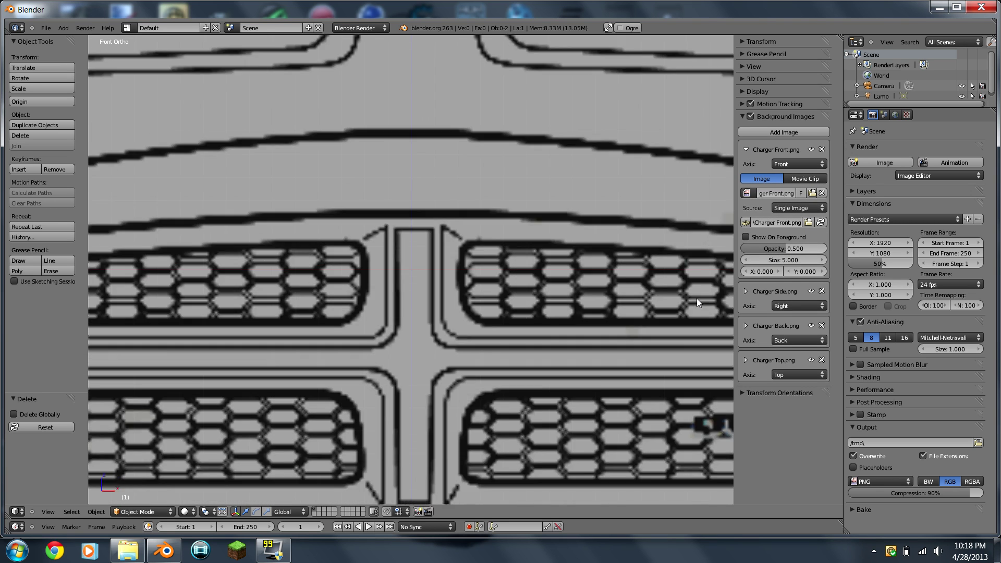
scroll(308, 338, "down", 10)
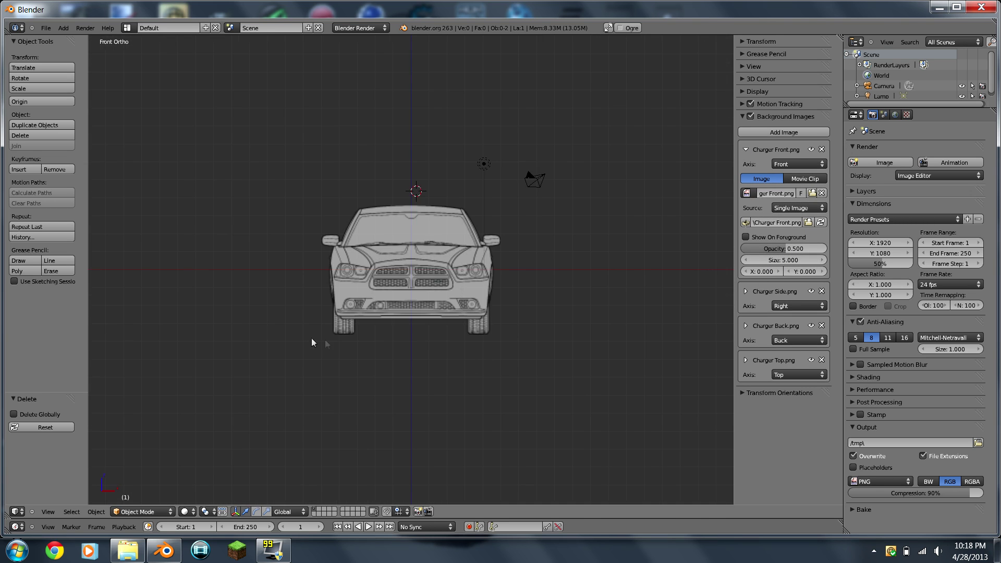
scroll(459, 330, "up", 2)
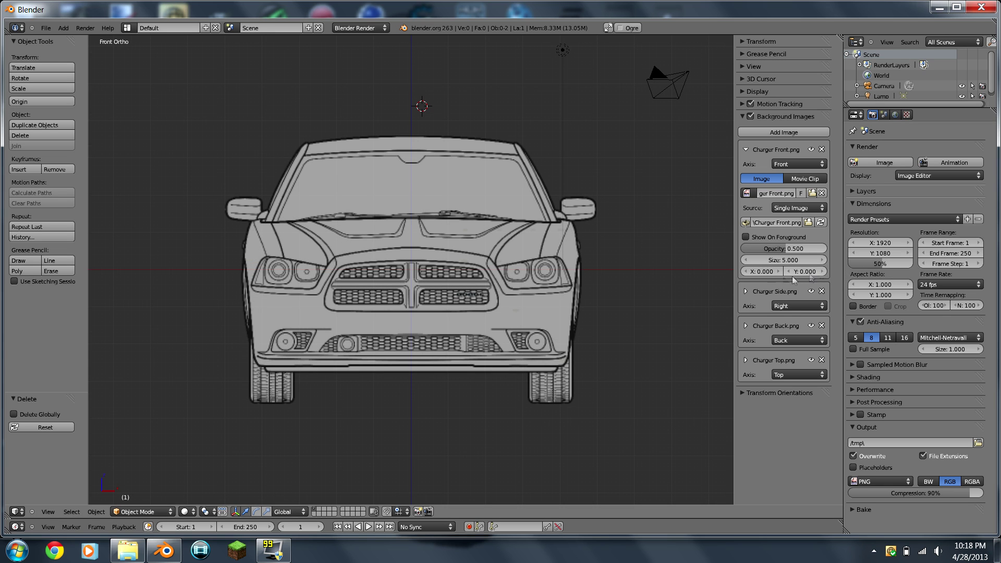
scroll(436, 371, "up", 2)
scroll(436, 370, "up", 4)
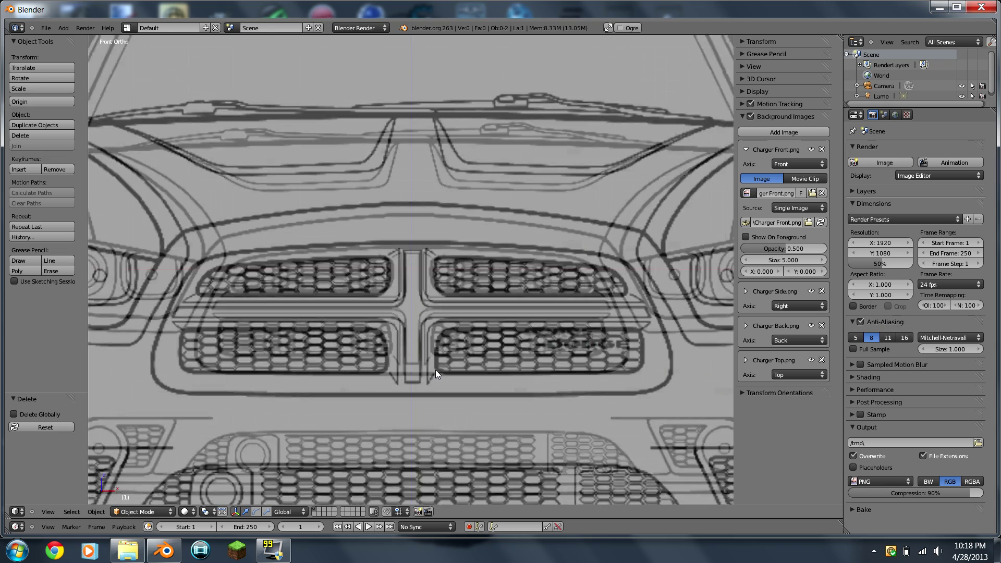
scroll(436, 370, "down", 2)
scroll(436, 370, "up", 2)
scroll(664, 317, "down", 3)
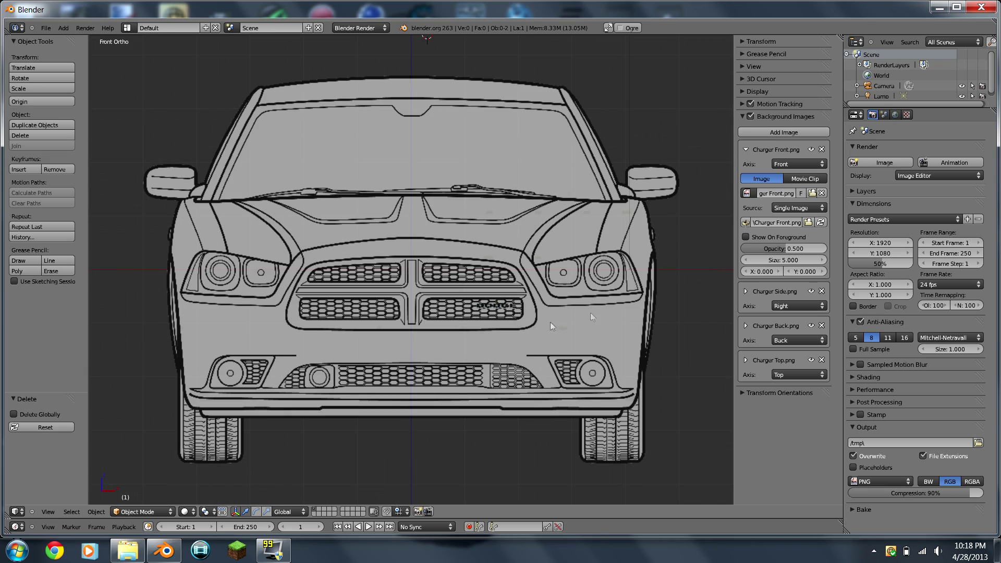
Adjust the front blueprint's X and Y offsets, settling on an X offset of -0.01172.
left_click(821, 271)
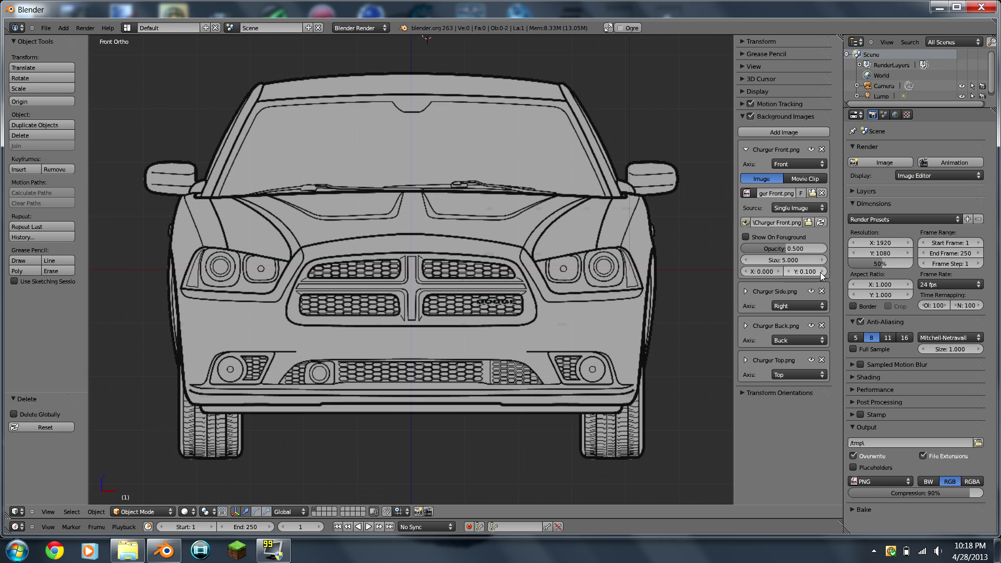
left_click(788, 270)
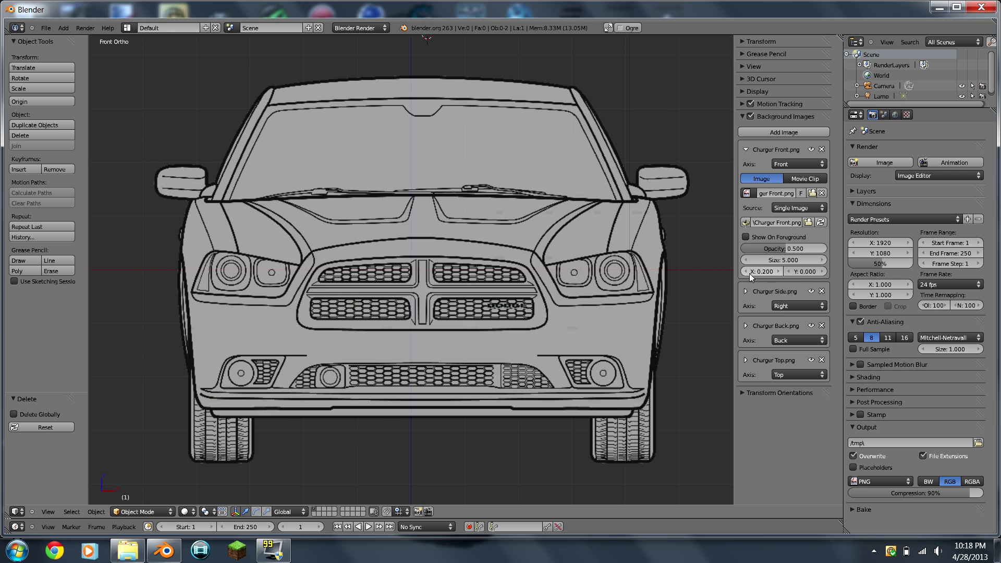
left_click(749, 274)
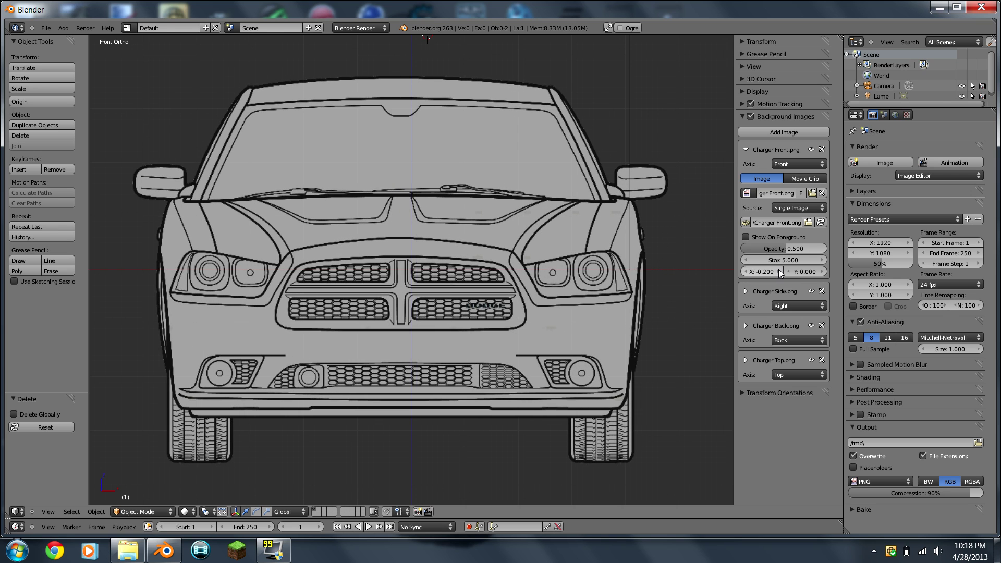
left_click(777, 271)
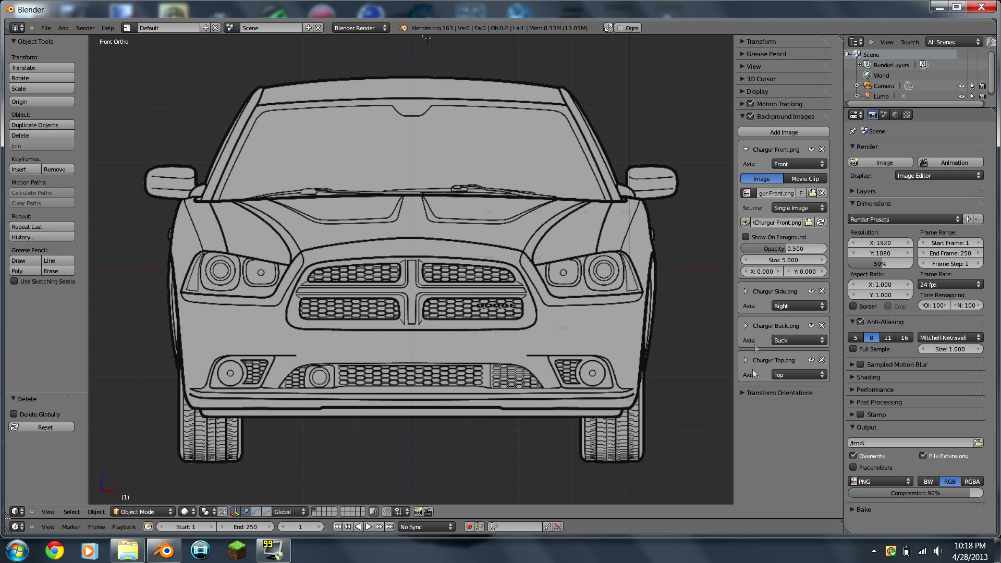
left_click(745, 272)
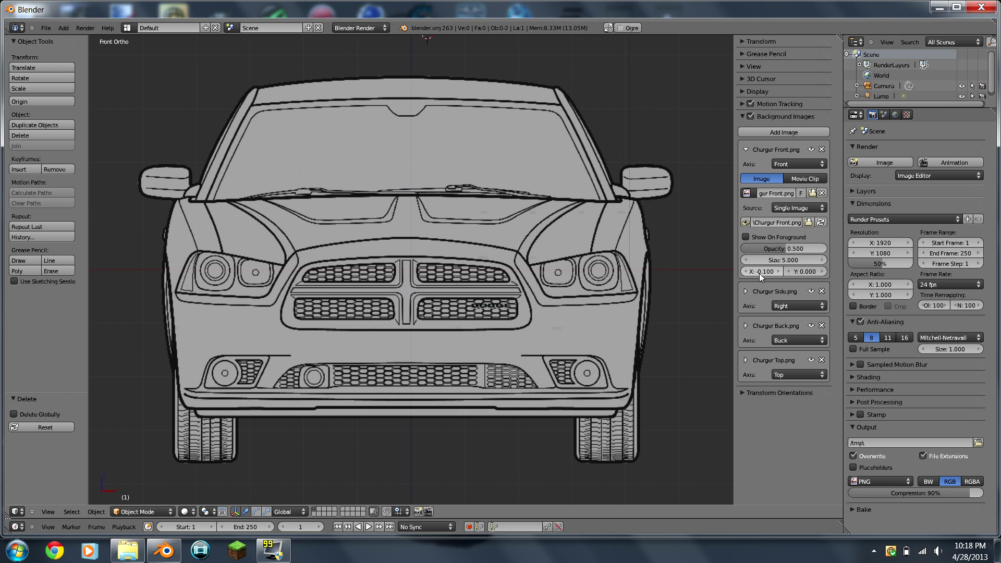
left_click_drag(760, 275, 762, 275)
scroll(504, 370, "up", 8)
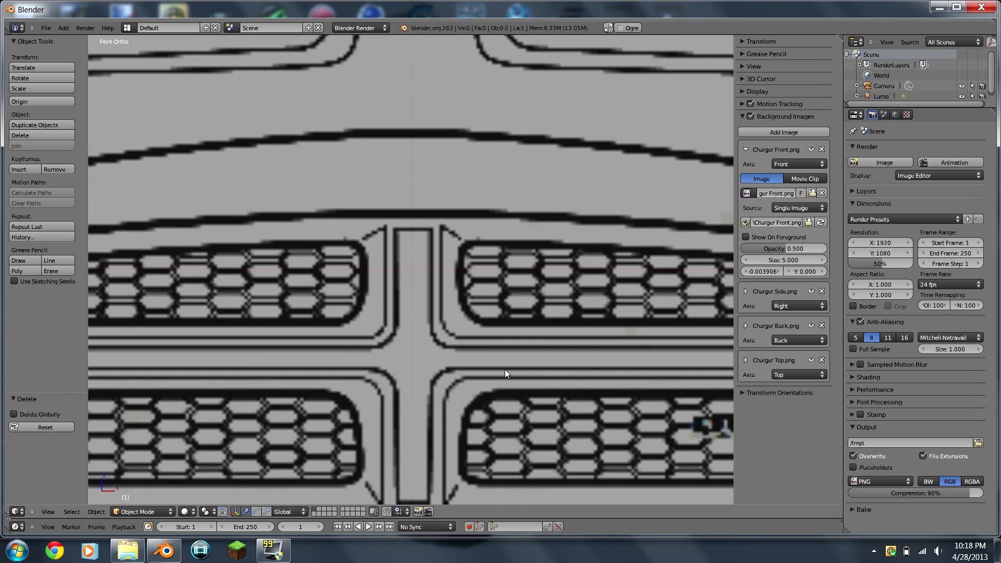
scroll(677, 273, "up", 1)
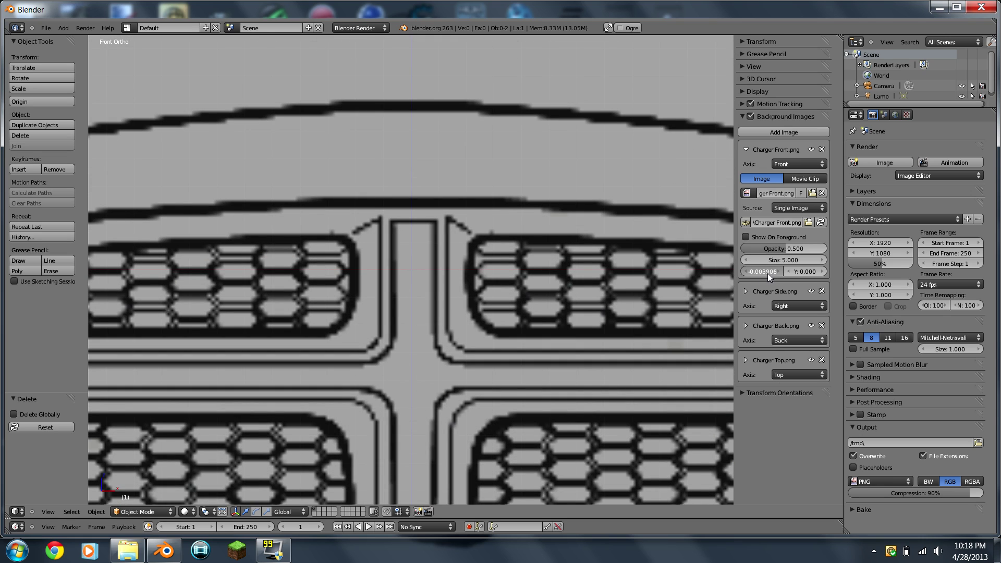
left_click_drag(768, 274, 768, 281)
left_click_drag(768, 281, 768, 283)
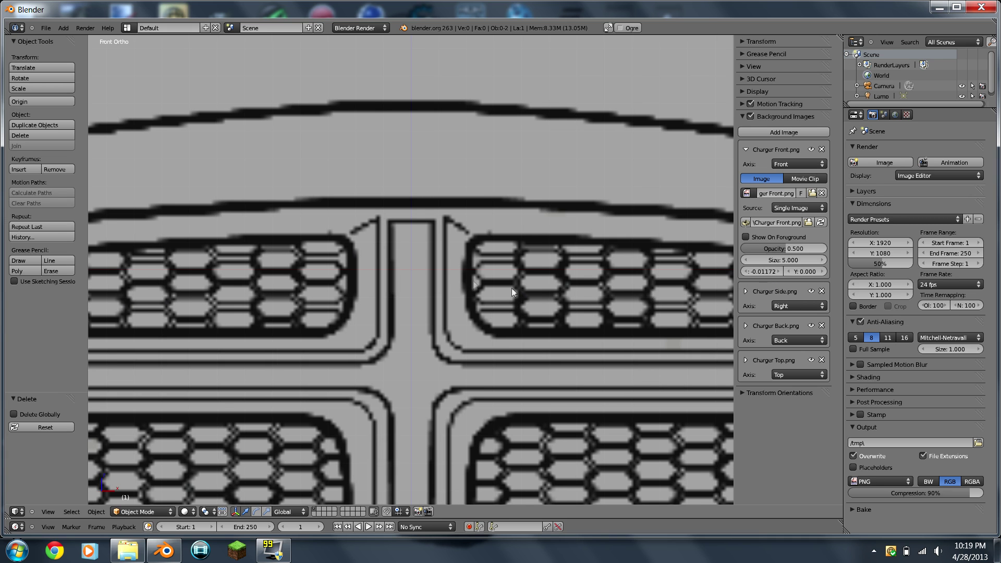
scroll(471, 280, "down", 7)
scroll(466, 194, "down", 3)
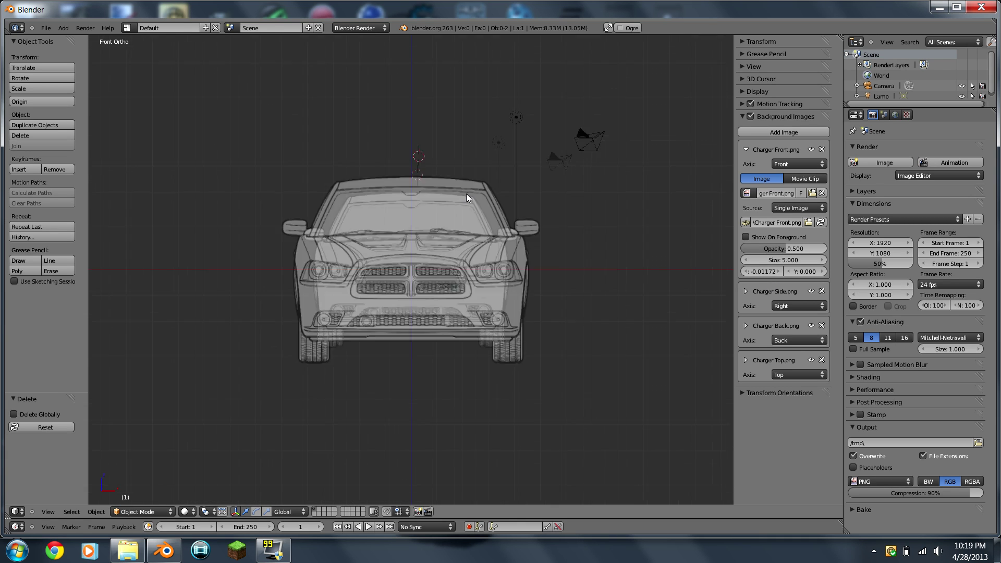
key("KP_7")
scroll(465, 196, "up", 1)
scroll(465, 365, "down", 3, "shift")
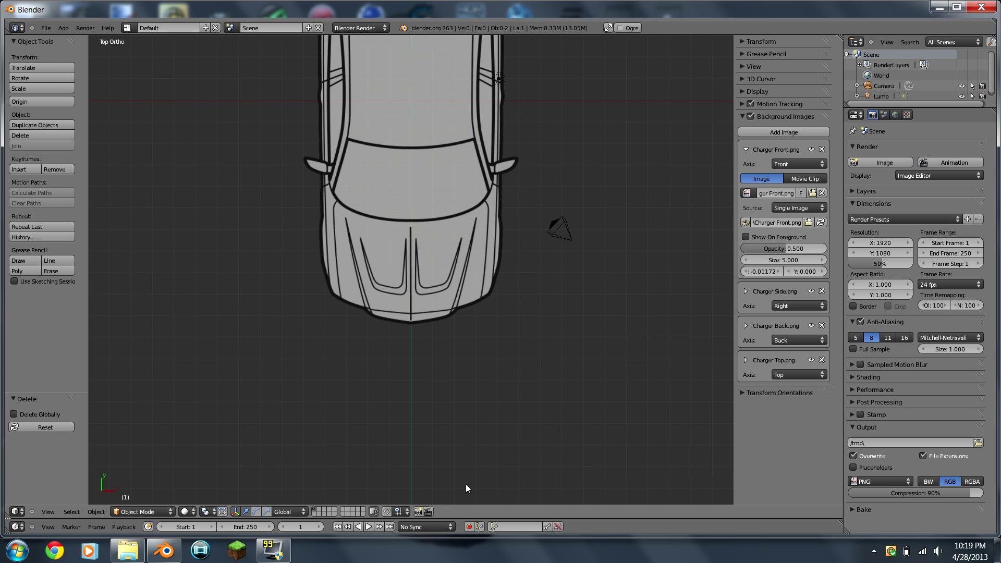
scroll(415, 330, "up", 6)
scroll(414, 154, "down", 6)
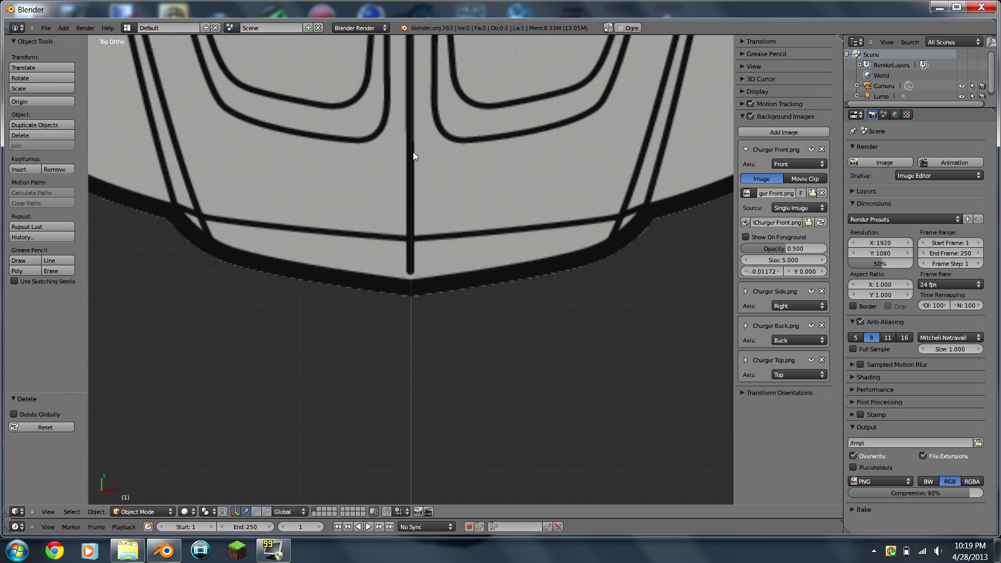
scroll(413, 152, "up", 3, "shift")
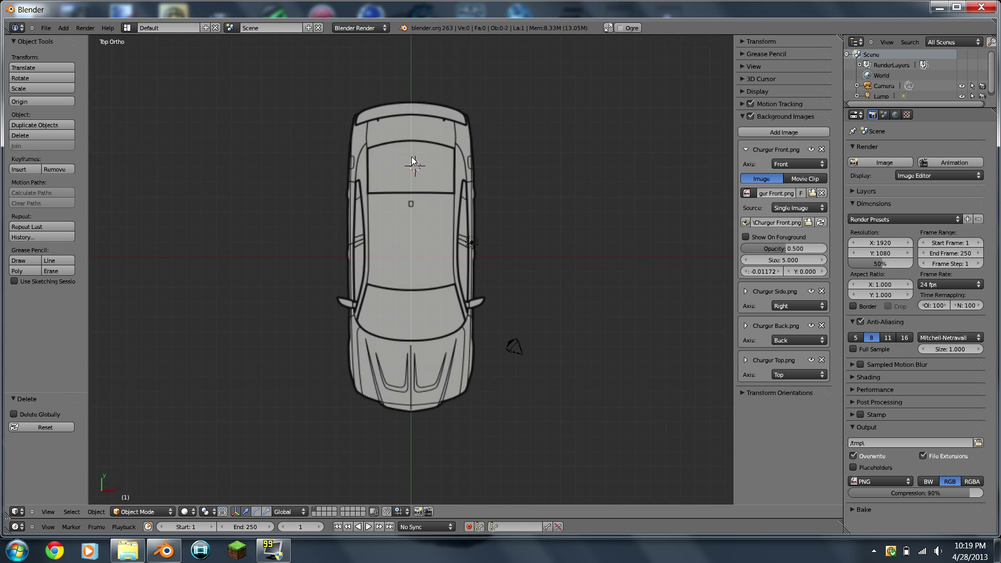
key("KP_3")
scroll(391, 272, "up", 6)
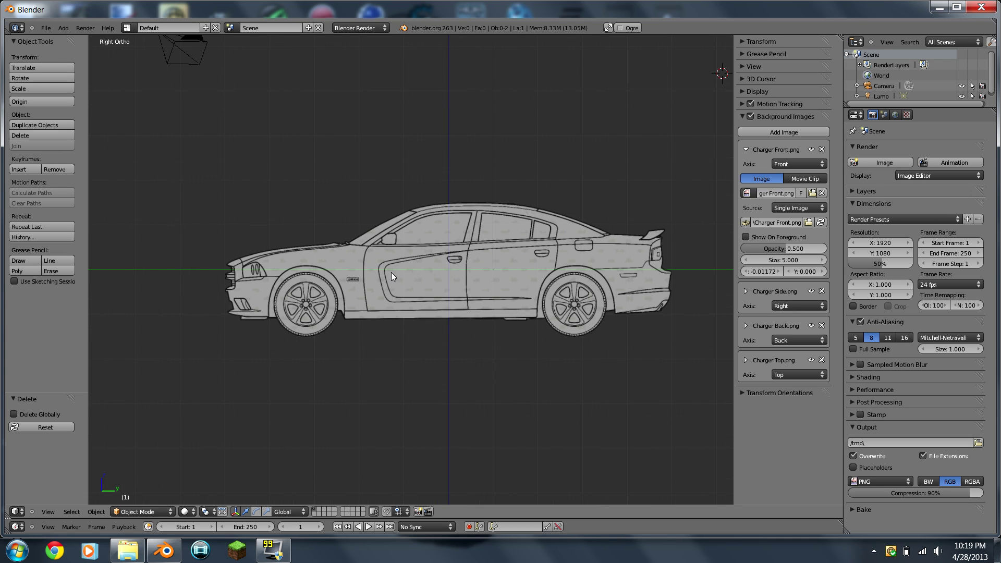
key("ctrl+KP_1")
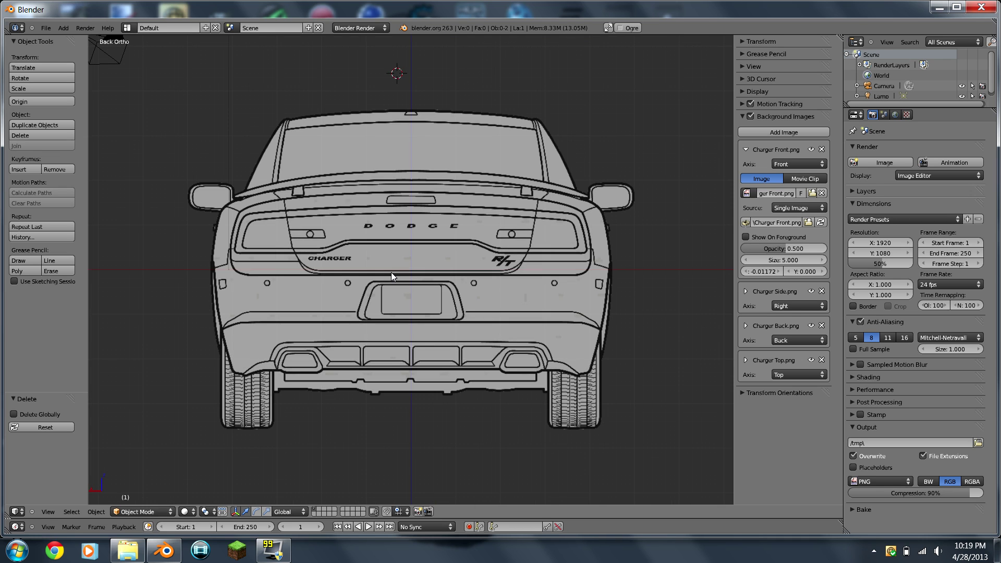
scroll(391, 272, "up", 2)
scroll(401, 419, "up", 7)
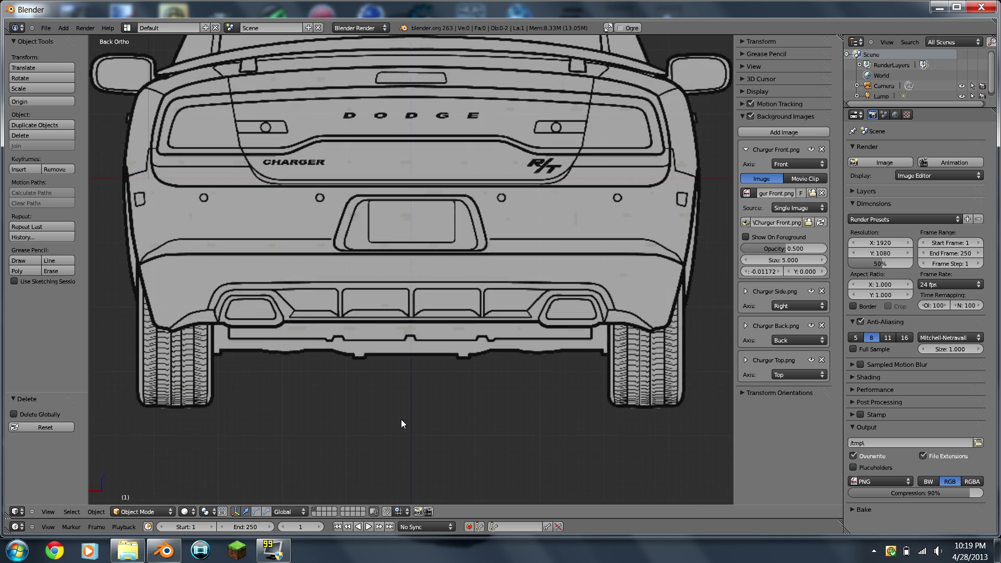
scroll(401, 418, "down", 2)
scroll(418, 380, "up", 5)
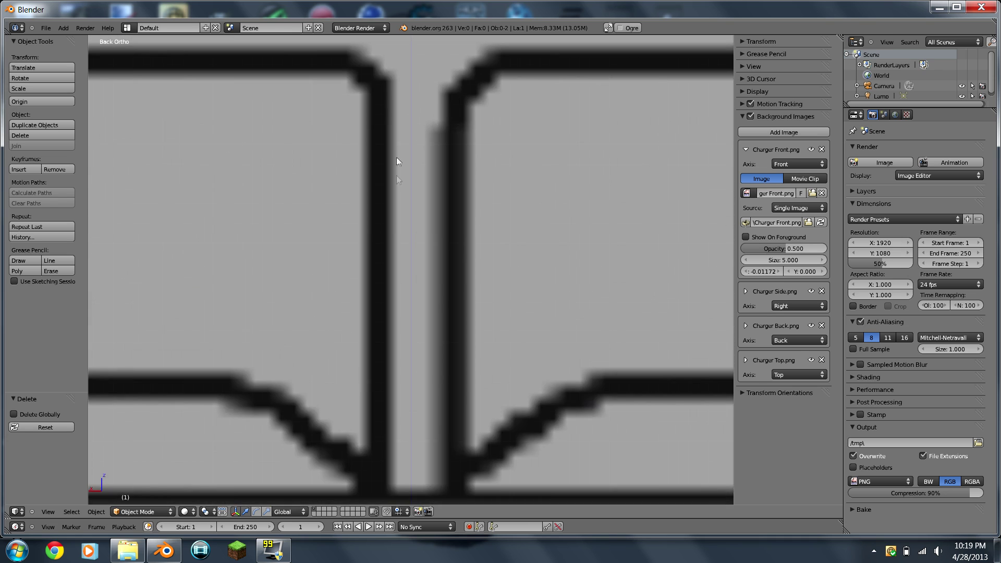
scroll(401, 119, "down", 6)
scroll(401, 114, "down", 11)
scroll(400, 120, "up", 2)
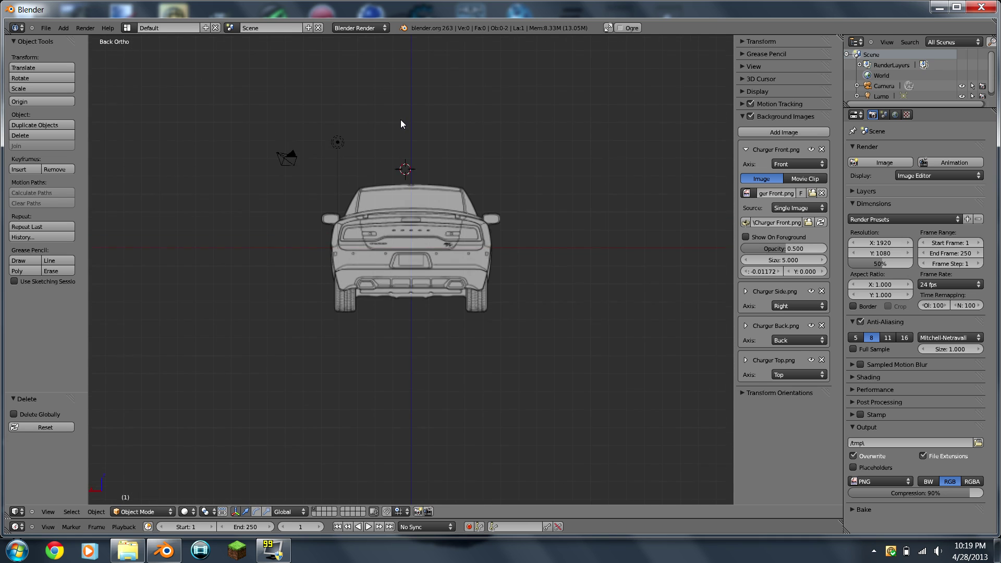
key("ctrl+KP_1")
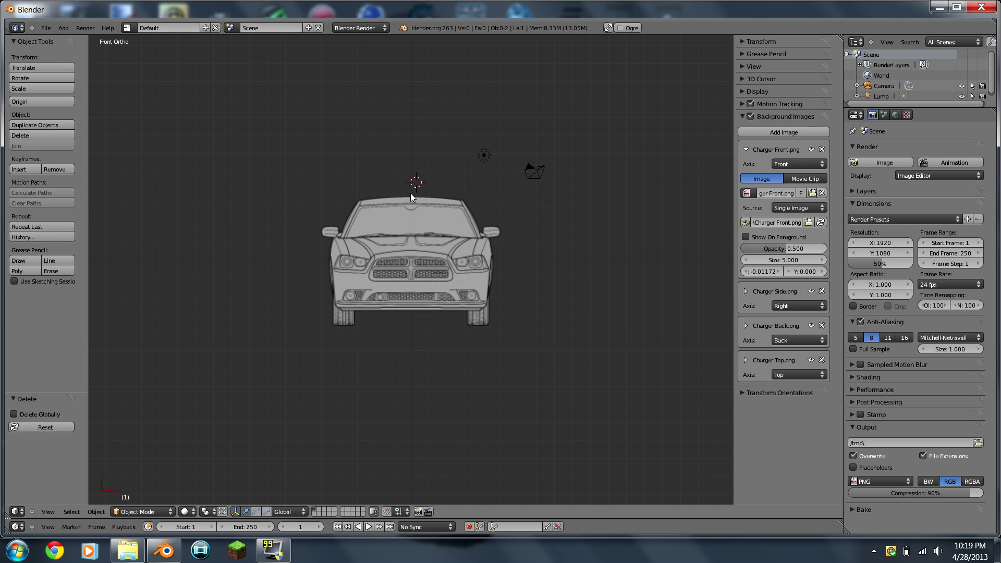
scroll(380, 196, "up", 4)
scroll(380, 196, "down", 3)
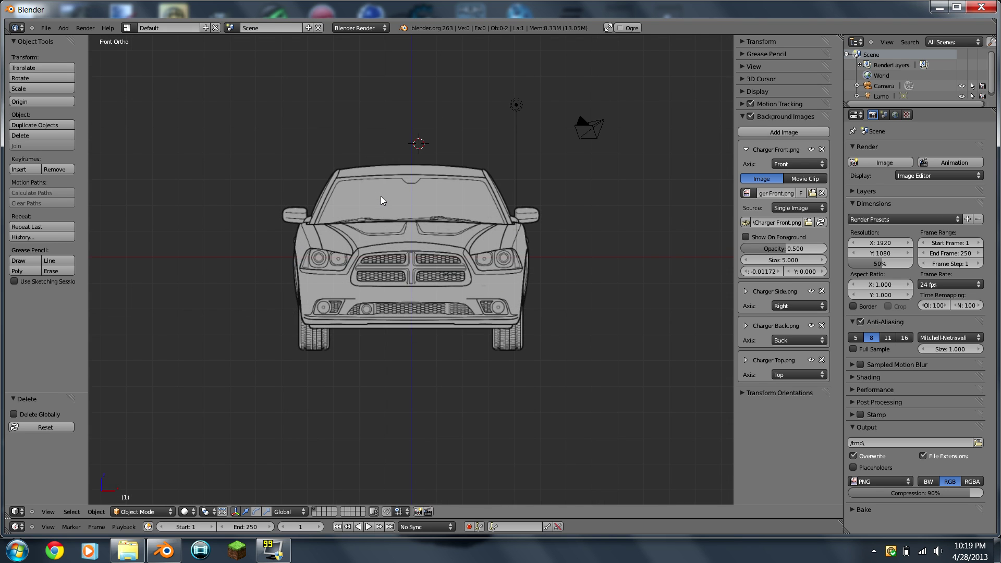
In the top view, add a mesh plane over the Charger's roof.
key("KP_7")
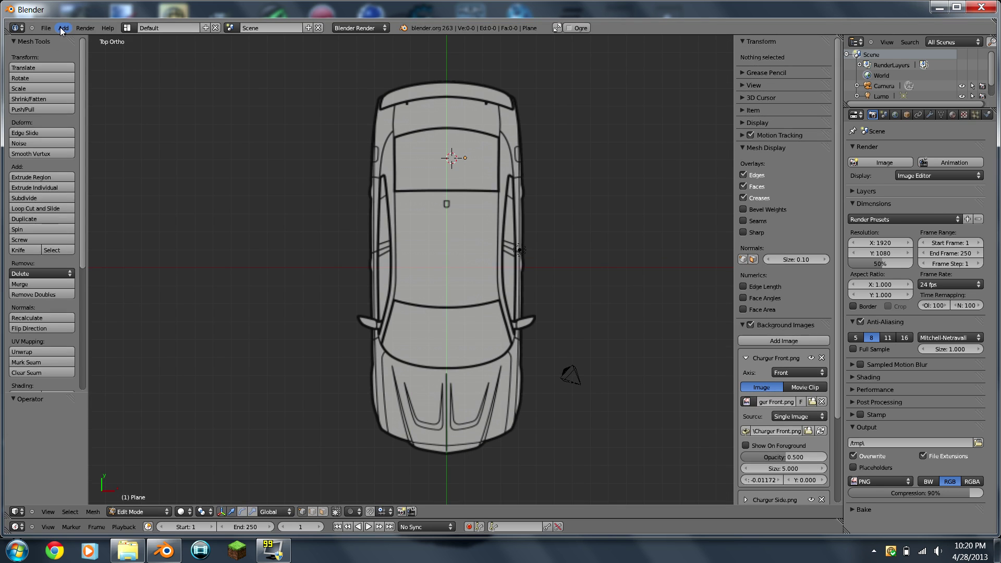
left_click(63, 28)
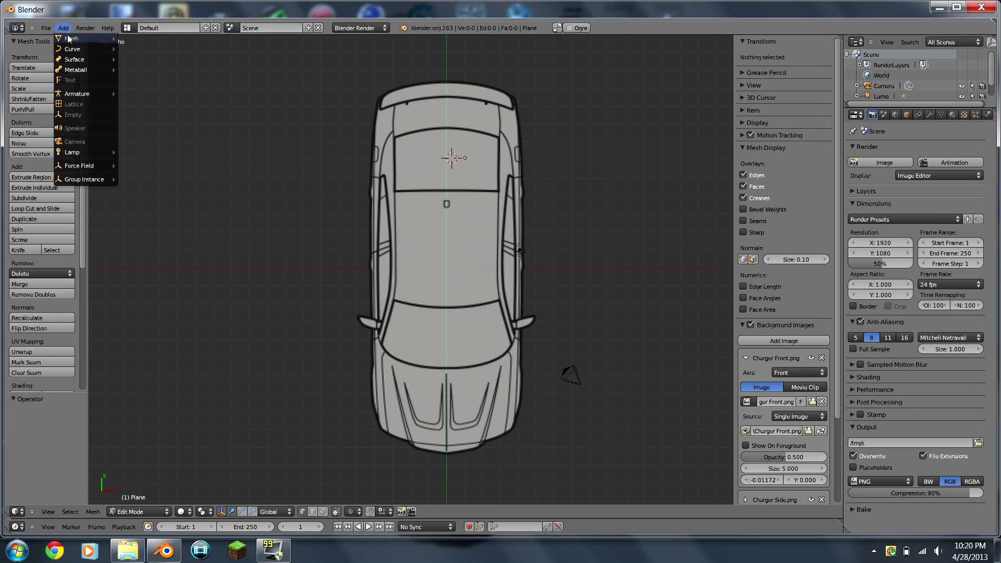
mouse_move(79, 39)
left_click(131, 38)
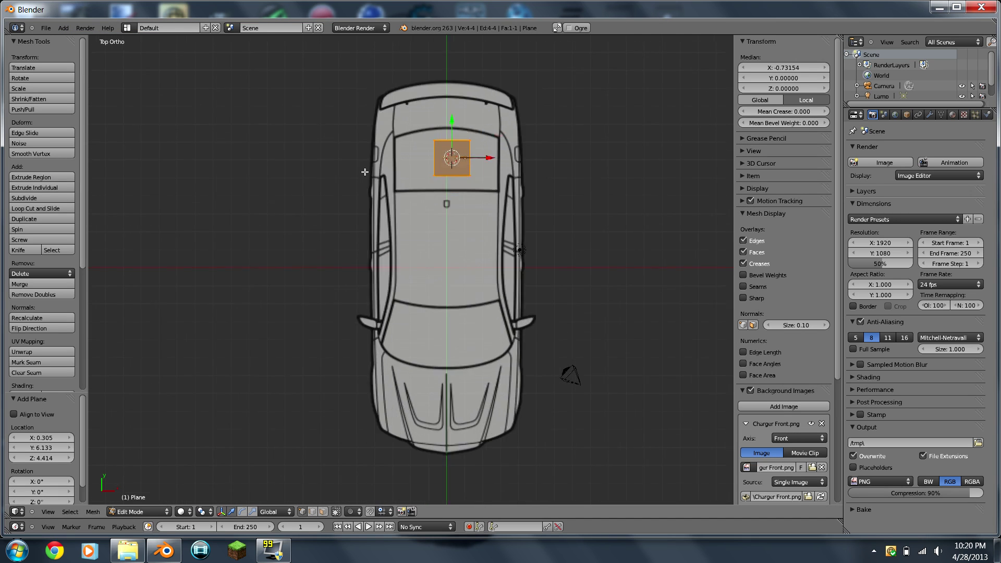
scroll(367, 170, "up", 1)
scroll(364, 172, "down", 3)
scroll(396, 177, "up", 2)
scroll(469, 182, "down", 1)
scroll(482, 178, "up", 1)
scroll(483, 177, "up", 3)
scroll(483, 172, "up", 5, "shift")
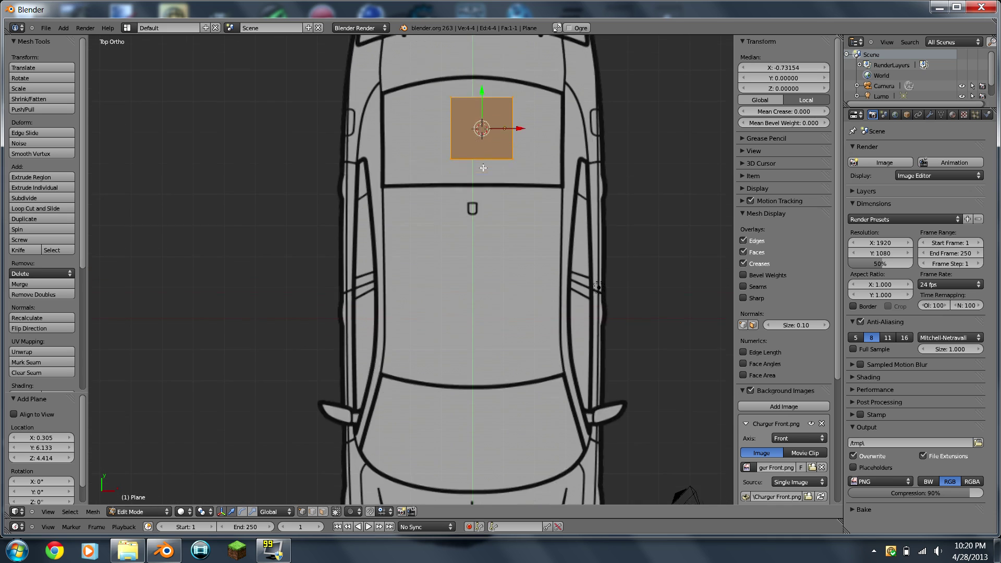
Slide the plane along X until its left edge meets the green centre line.
key("g")
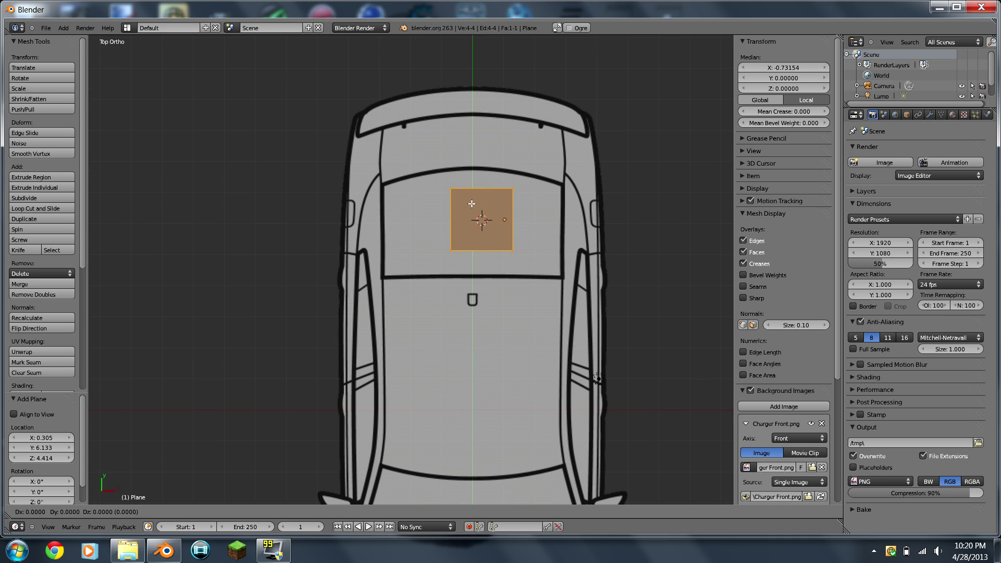
key("x")
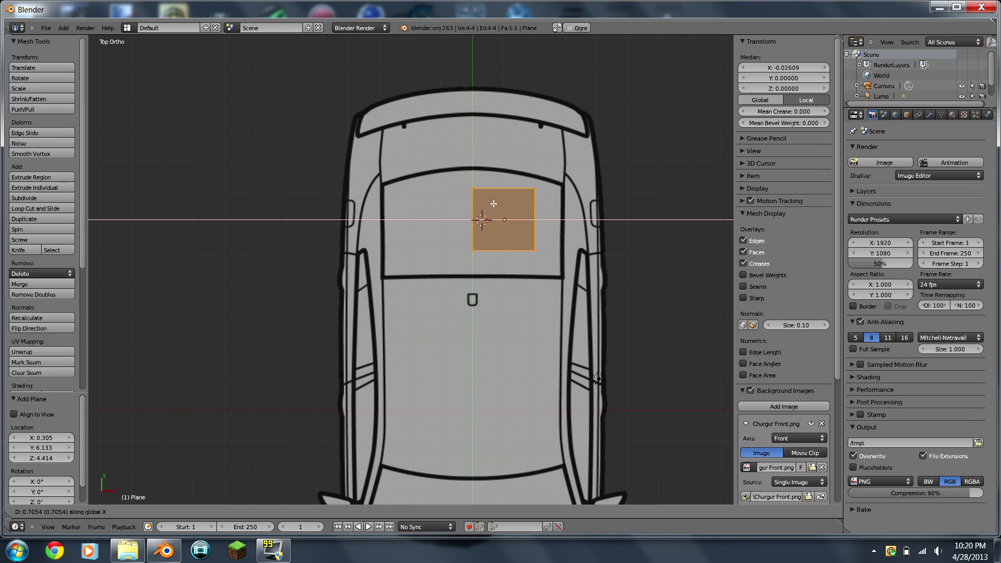
left_click(490, 206)
scroll(491, 205, "up", 5)
middle_click_drag(492, 206, 341, 286, "shift")
key("g")
key("x")
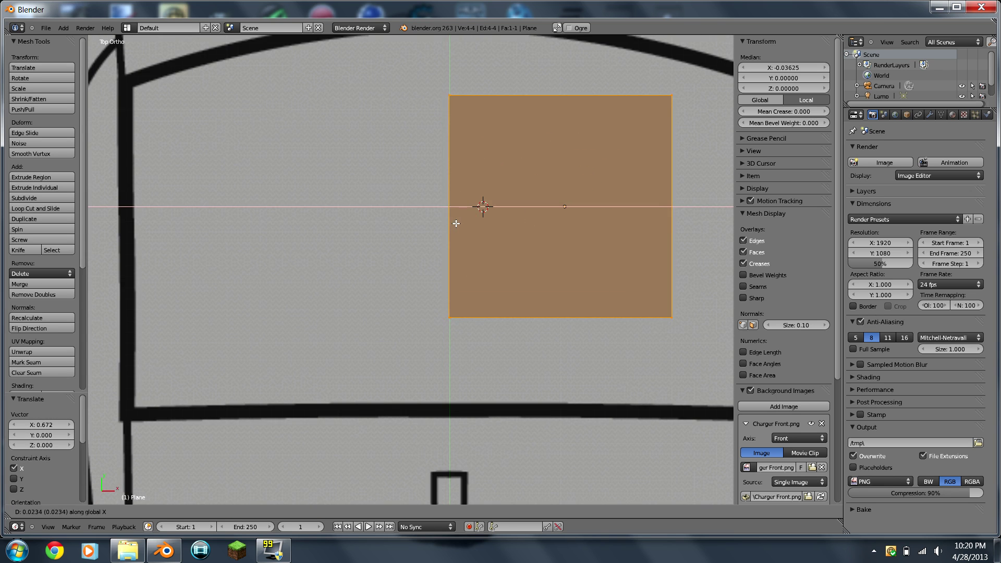
left_click(456, 223)
scroll(456, 223, "down", 10)
scroll(456, 223, "up", 5)
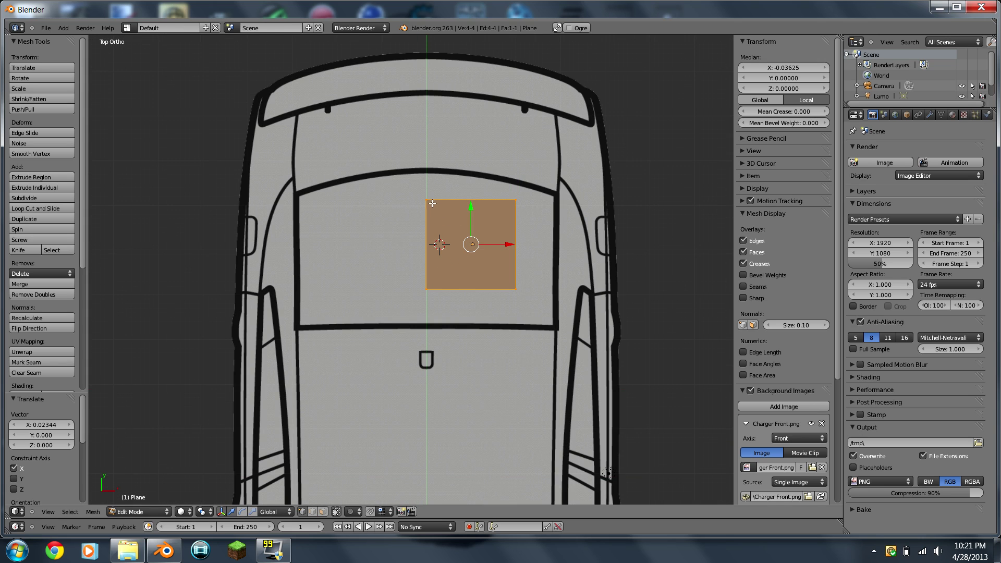
Select the plane's top corners and move that edge along Y to the car's end.
key("Tab")
key("Tab")
key("Tab")
key("Tab")
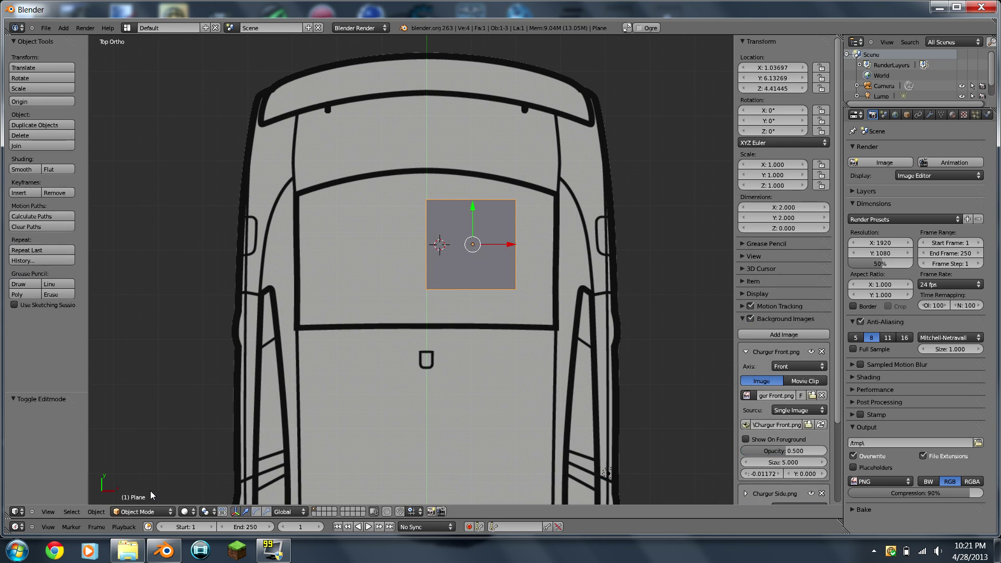
key("Tab")
key("Tab")
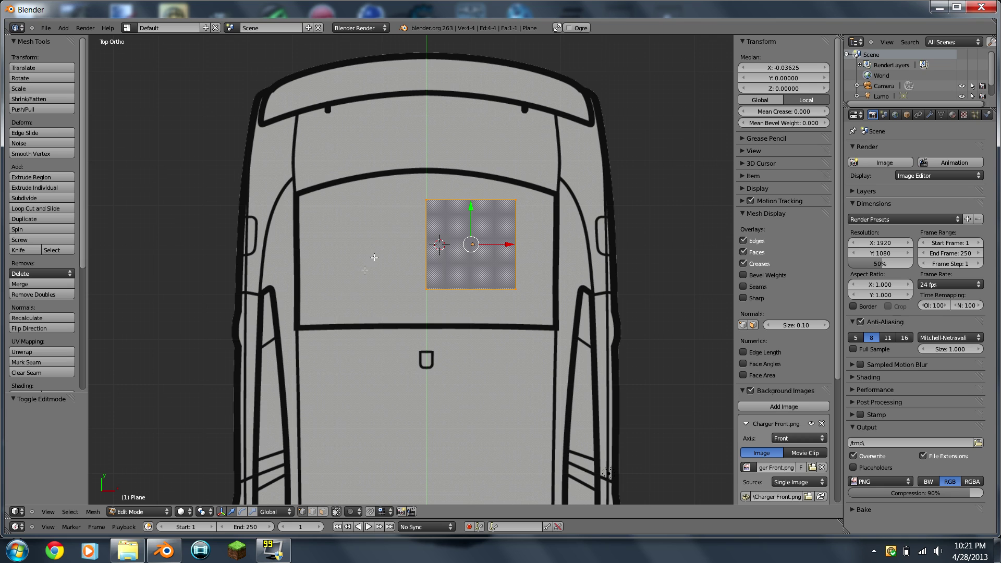
right_click(423, 209)
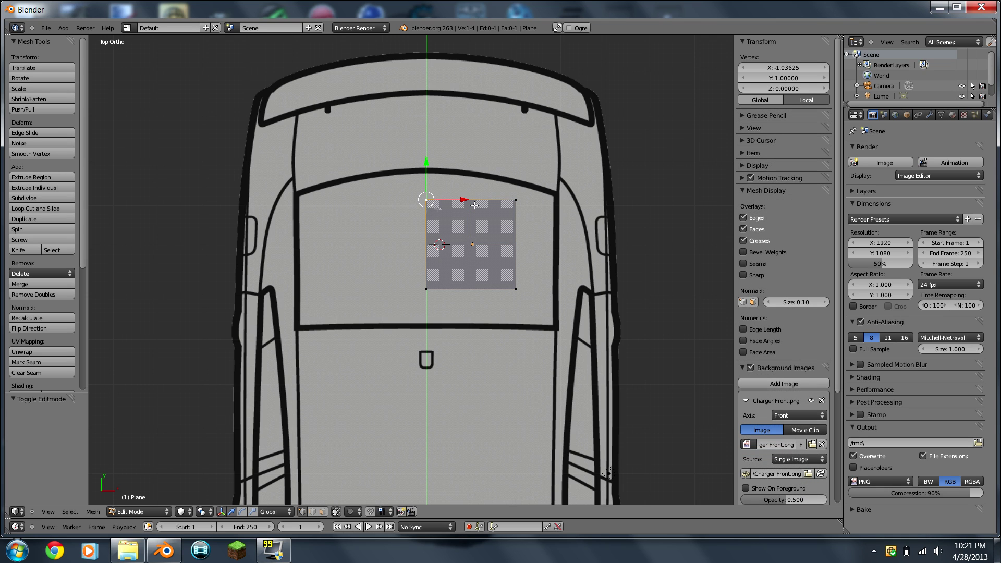
right_click(515, 200, "shift")
scroll(517, 241, "up", 3, "shift")
scroll(518, 240, "up", 1)
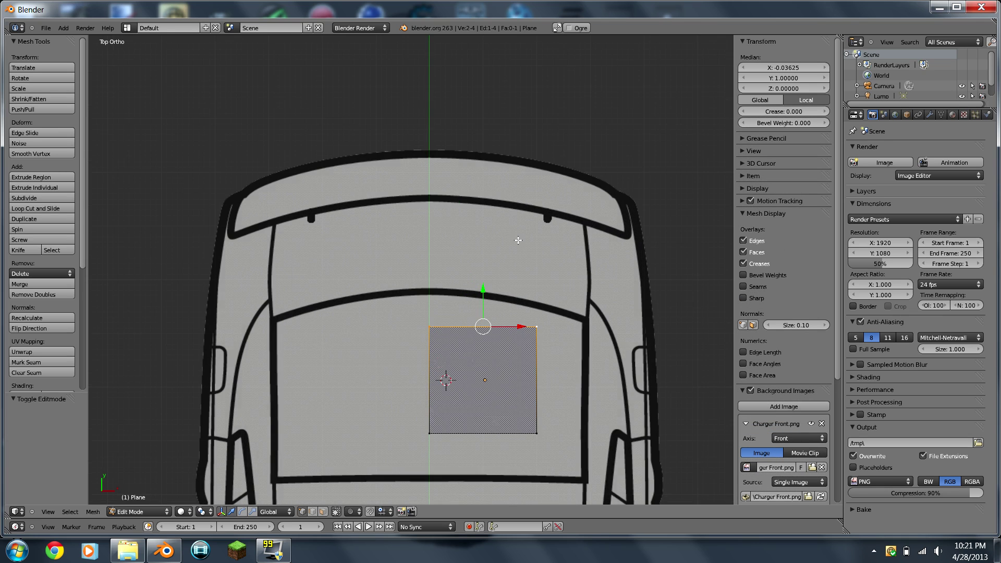
key("g")
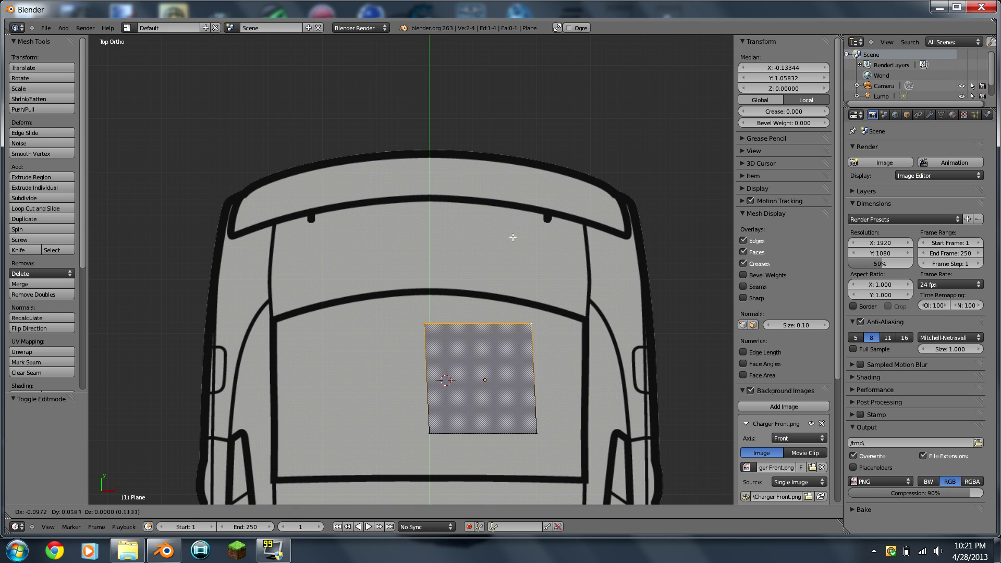
key("y")
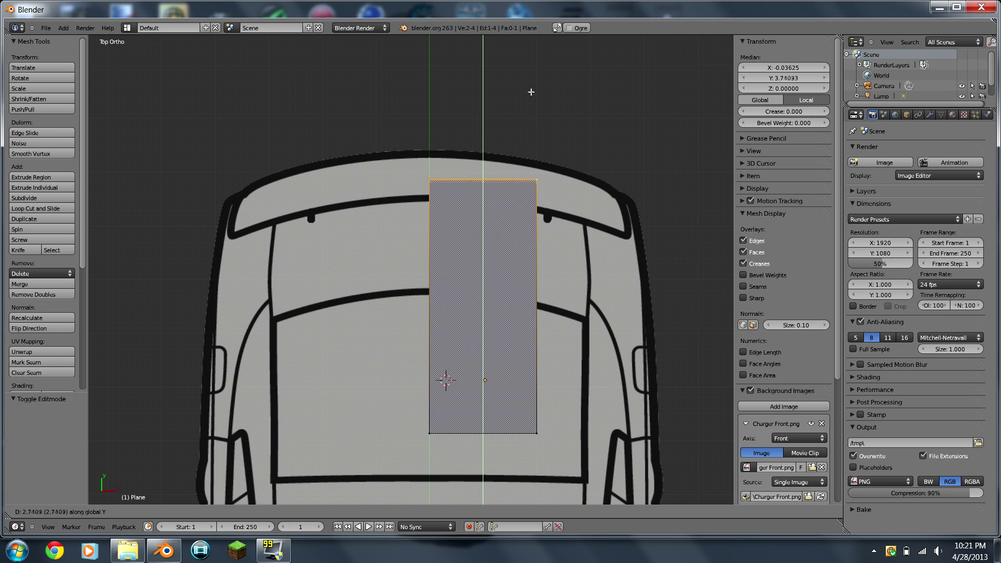
left_click(530, 92)
key("g")
key("y")
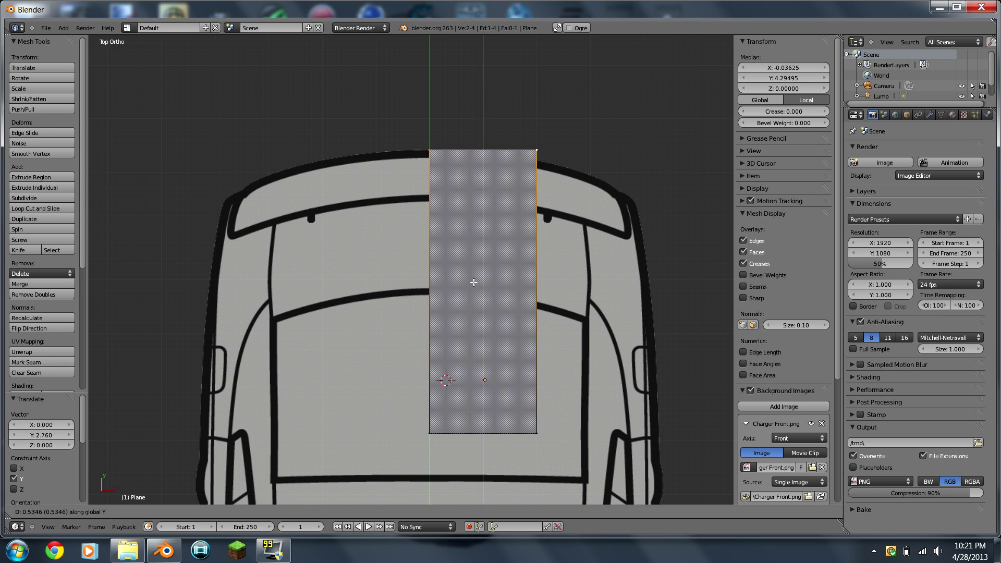
left_click(472, 283)
scroll(461, 209, "up", 7)
scroll(462, 209, "up", 3, "shift")
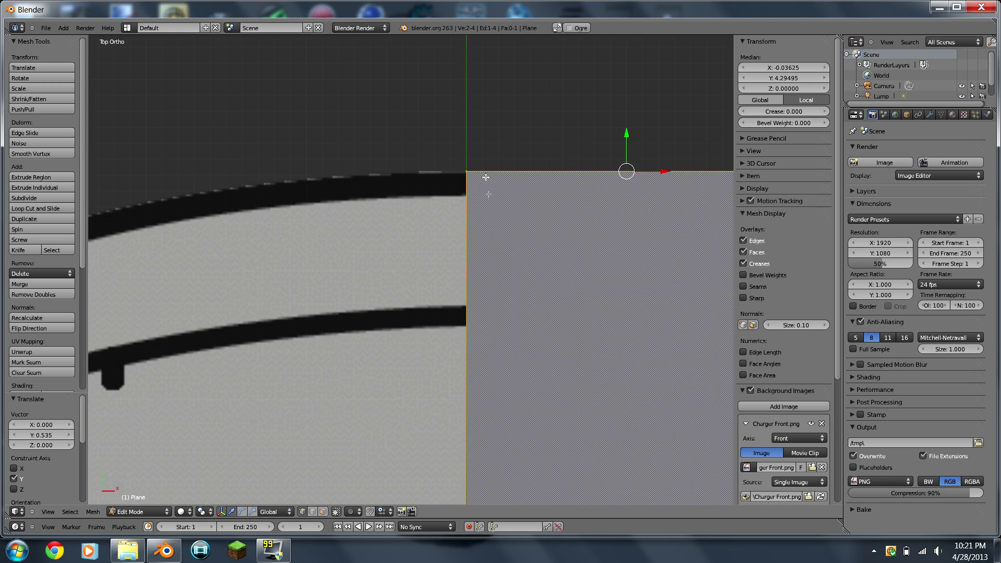
scroll(490, 180, "up", 4)
scroll(522, 172, "down", 12)
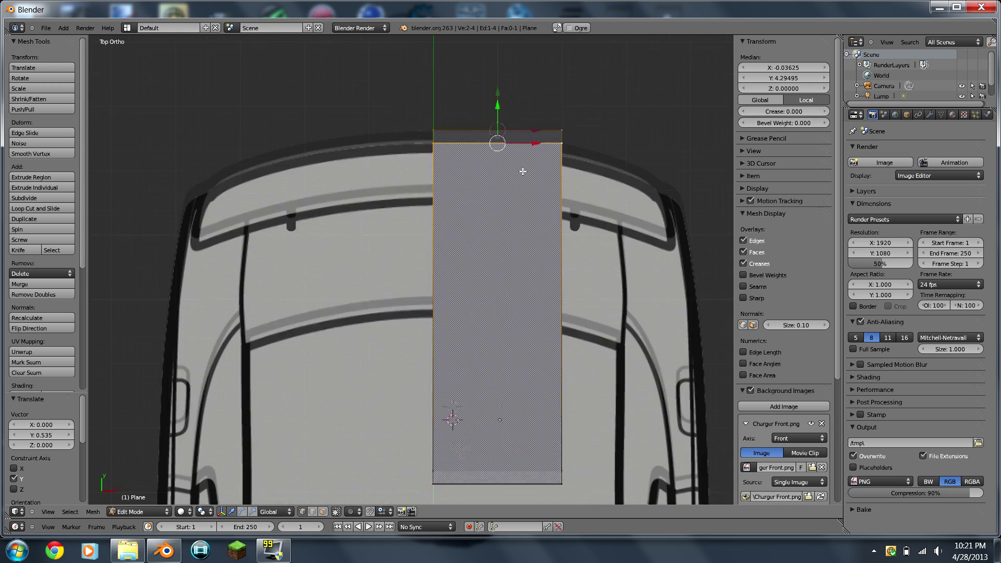
scroll(499, 215, "up", 3)
scroll(484, 172, "down", 4, "shift")
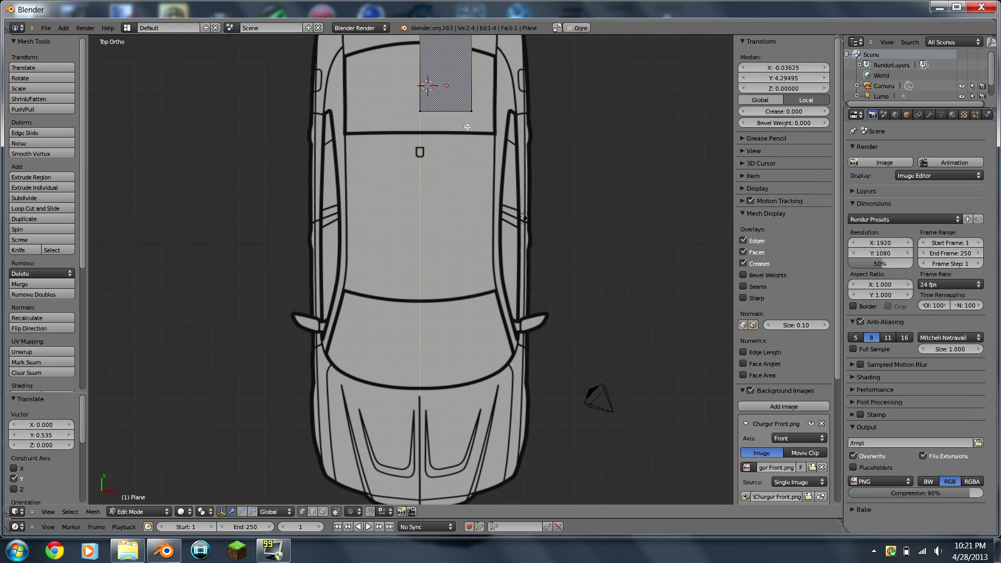
Select the bottom corners and stretch that edge along Y to the front bumper.
right_click(473, 110)
right_click(417, 113, "shift")
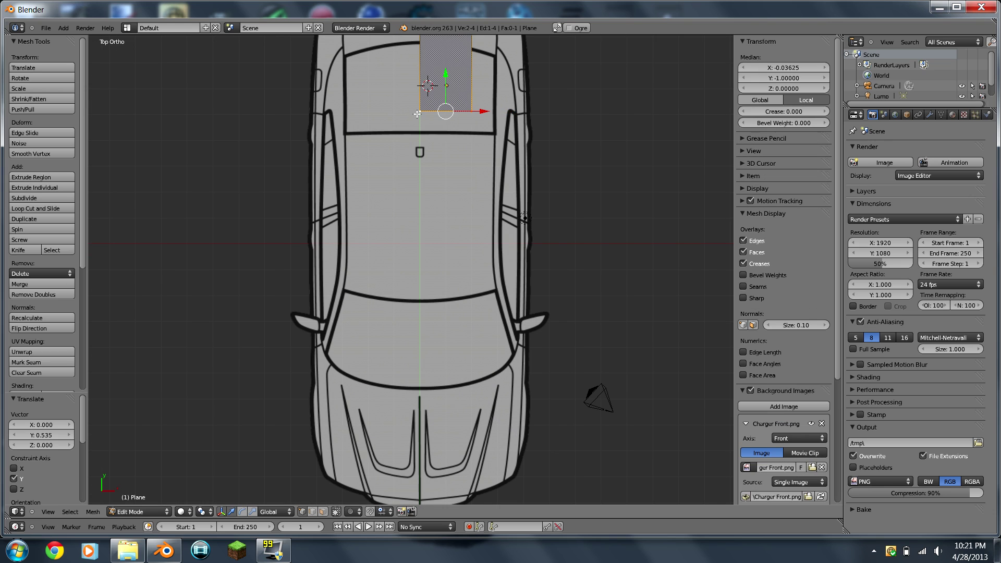
scroll(417, 114, "down", 1, "shift")
key("g")
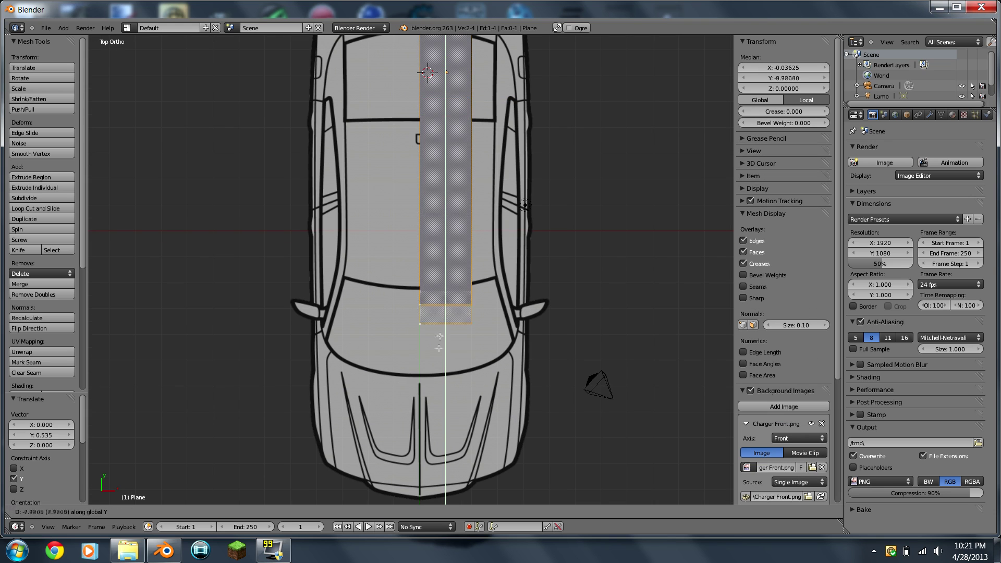
scroll(421, 485, "down", 9, "shift")
left_click(421, 370)
scroll(421, 370, "up", 8)
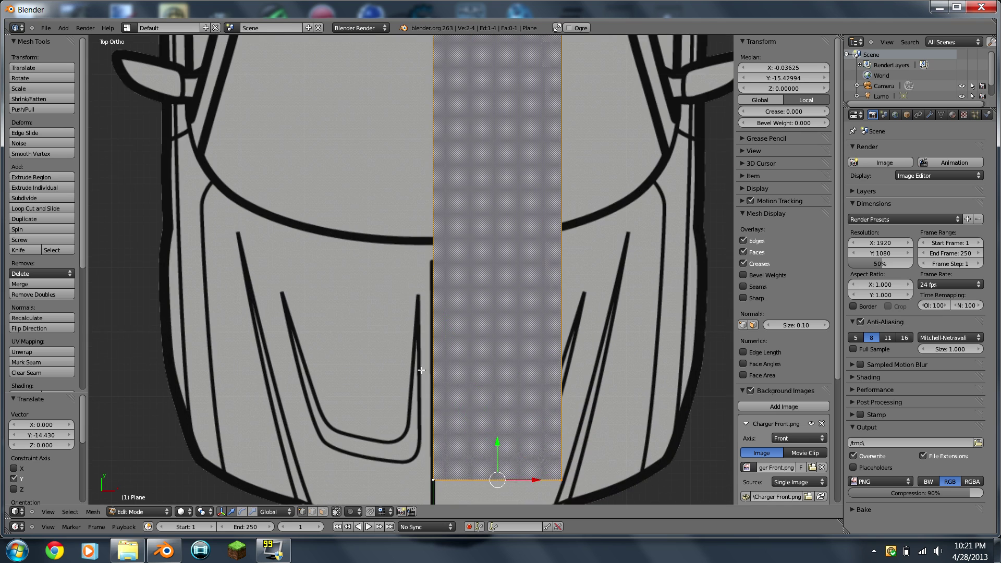
key("g")
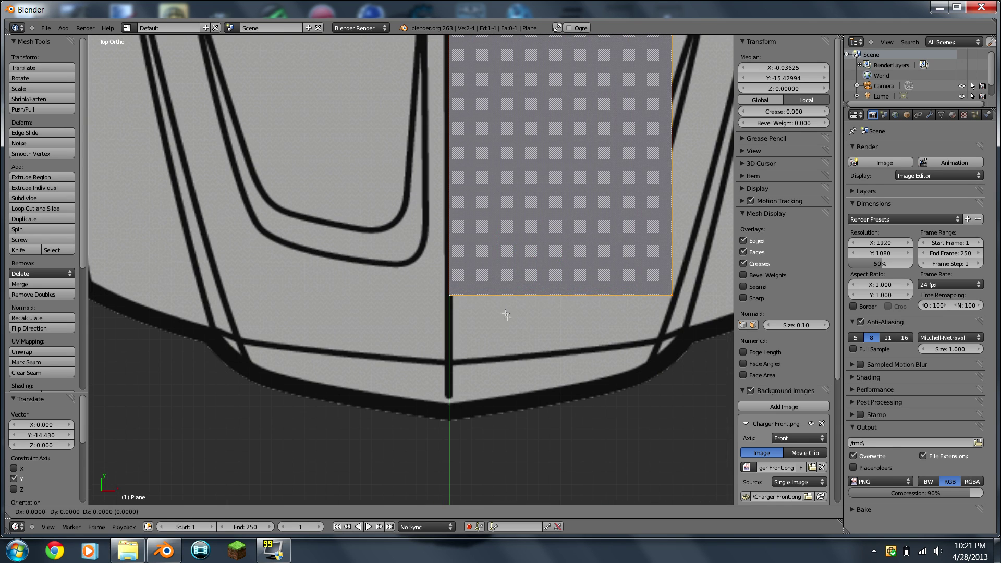
key("y")
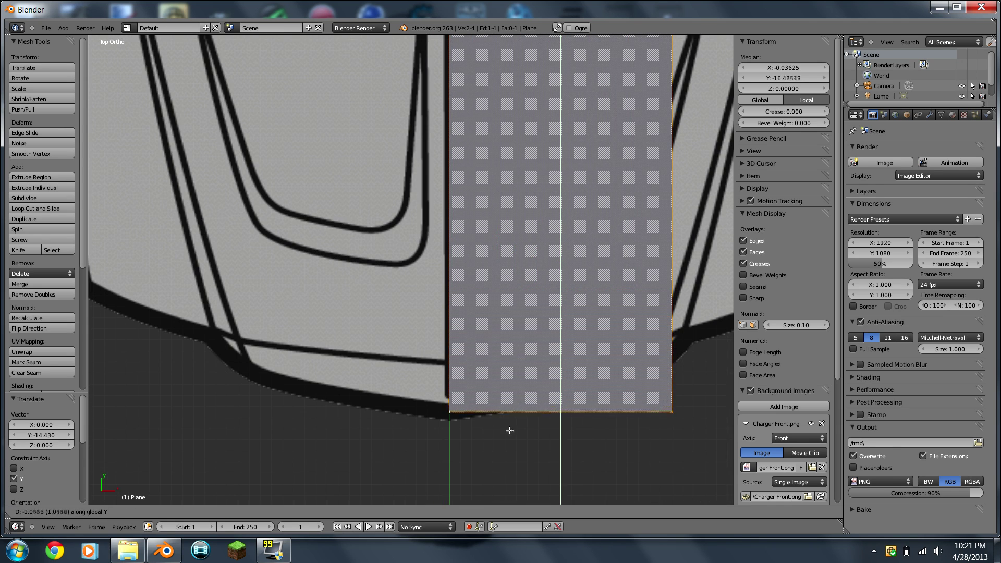
left_click(509, 439)
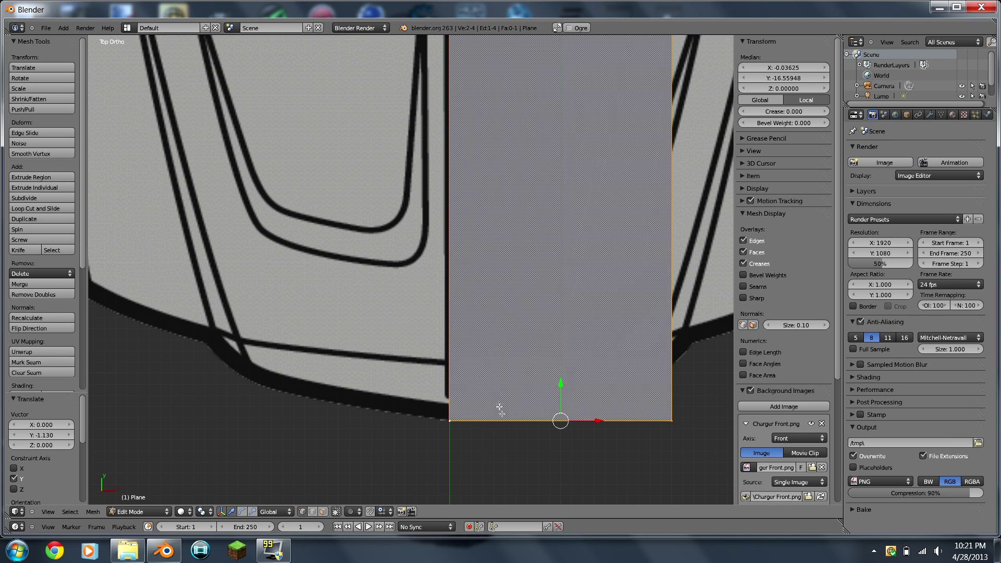
scroll(510, 439, "down", 5)
middle_click_drag(485, 174, 485, 358, "shift")
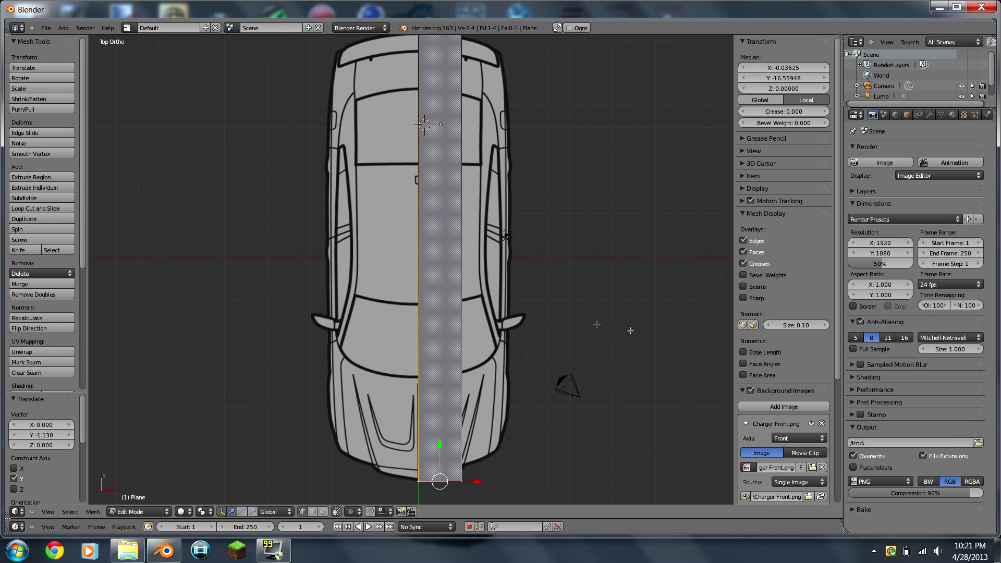
Select the plane's right edge (top-right and bottom-right vertices) and return to top view.
scroll(524, 304, "down", 2)
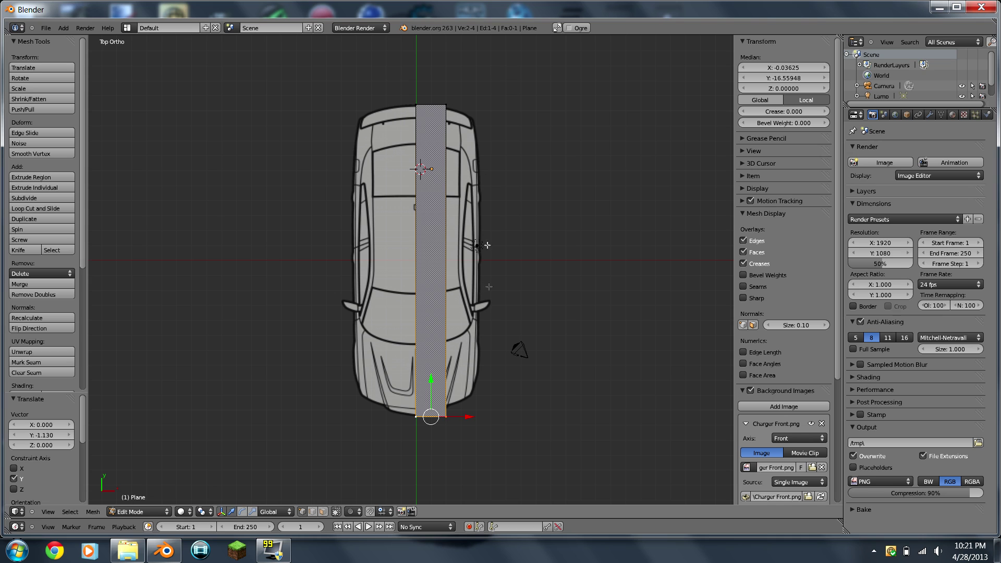
right_click(445, 105)
right_click(446, 416, "shift")
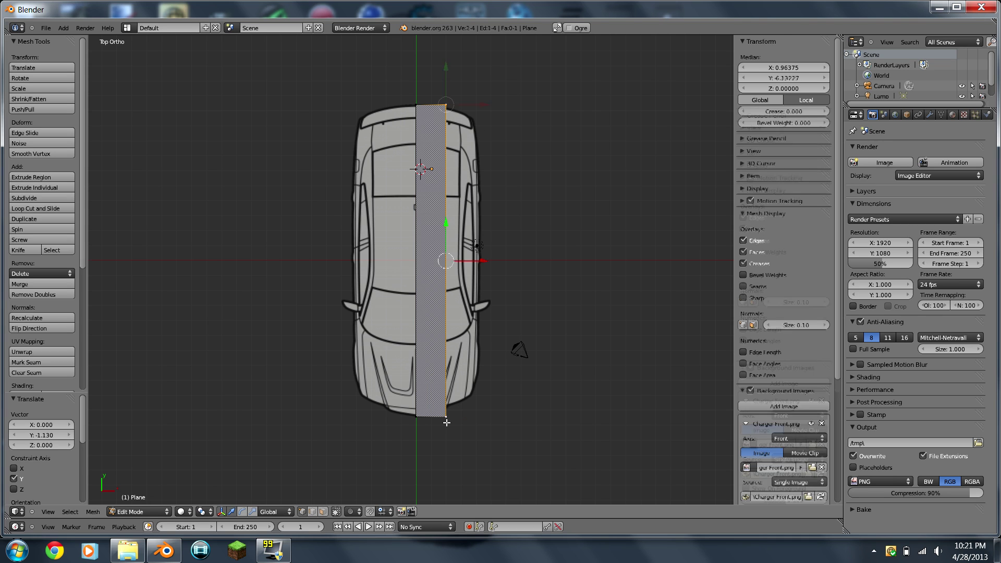
middle_click_drag(526, 411, 468, 382, "shift")
scroll(413, 284, "down", 1)
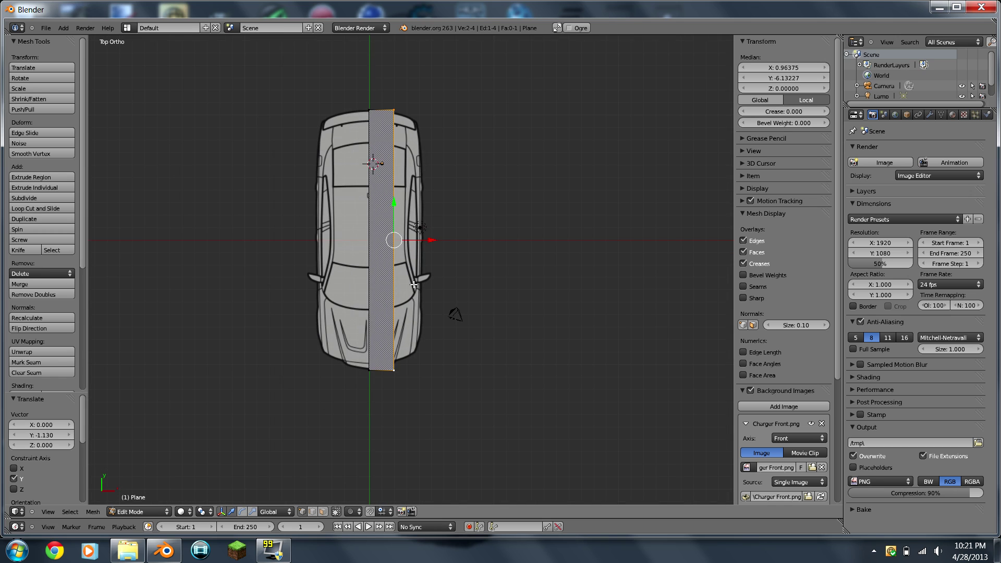
middle_click_drag(416, 298, 389, 241)
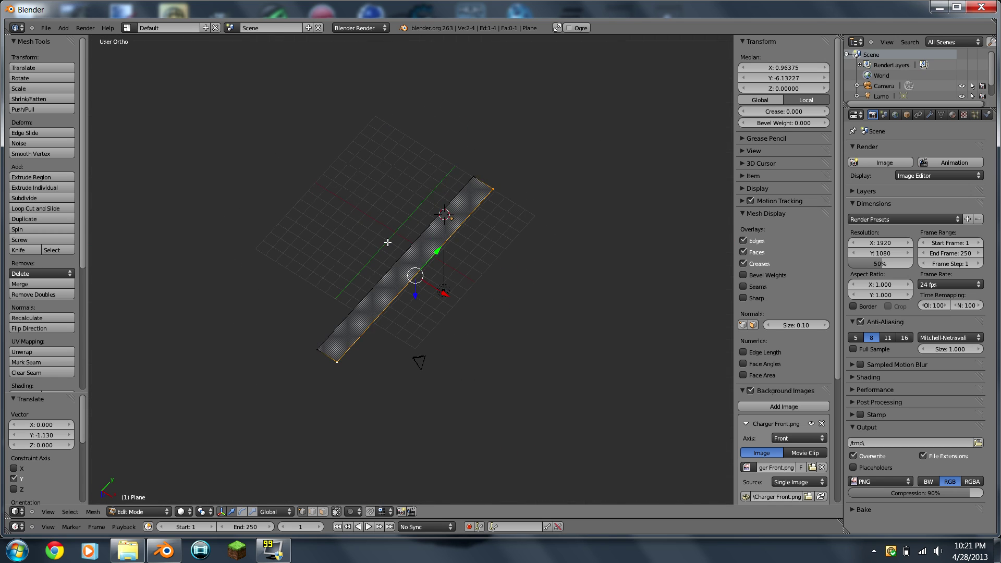
key("KP_7")
scroll(423, 241, "up", 4)
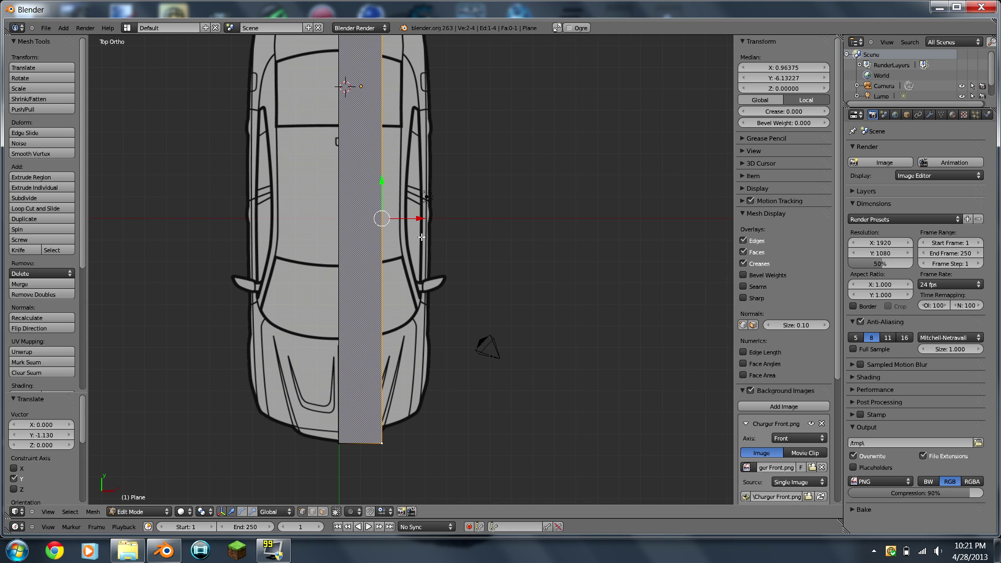
Pull the right edge along X out to the car's side.
key("g")
key("x")
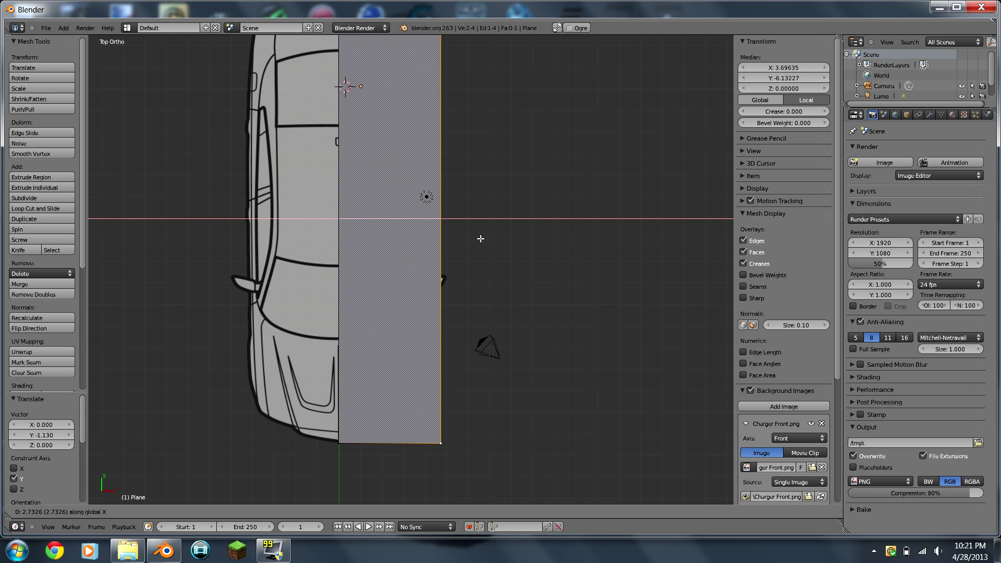
left_click(480, 238)
scroll(398, 236, "up", 9)
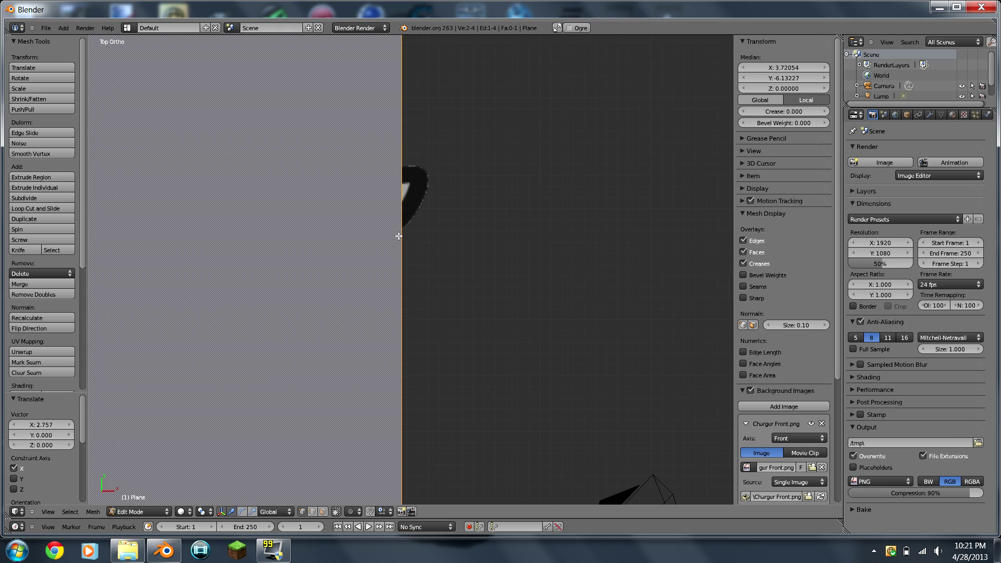
key("g")
key("x")
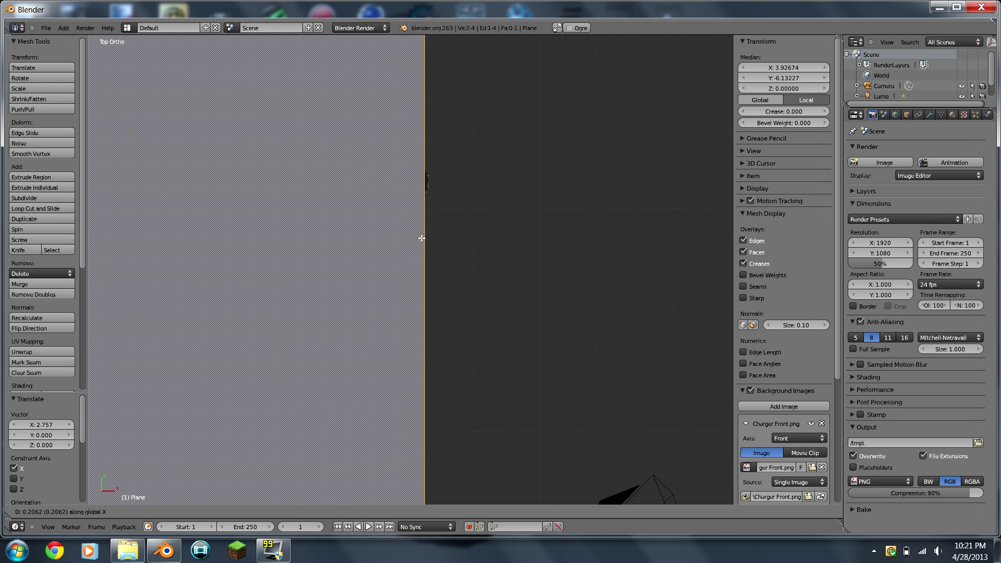
left_click(424, 240)
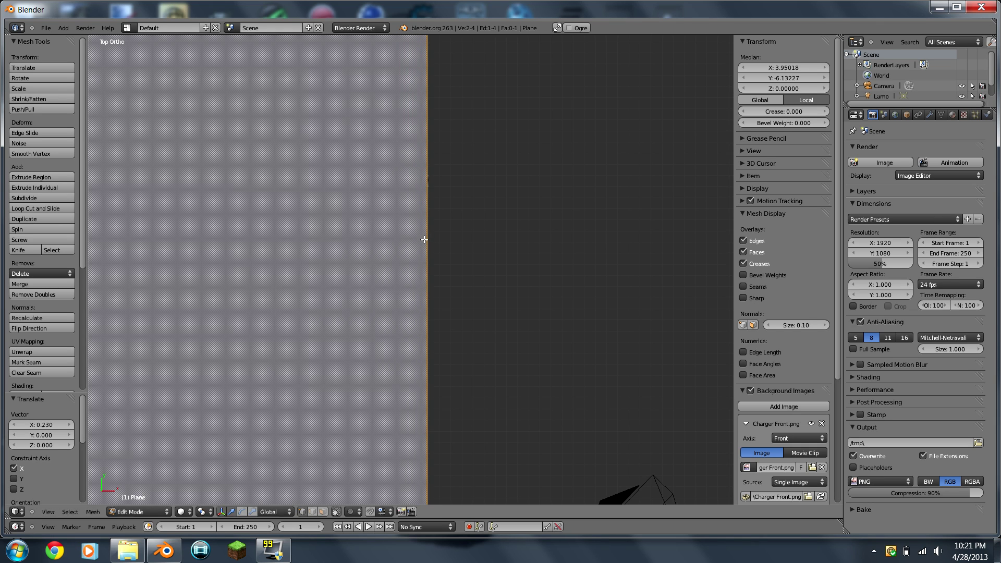
scroll(424, 240, "down", 9)
scroll(392, 190, "down", 2)
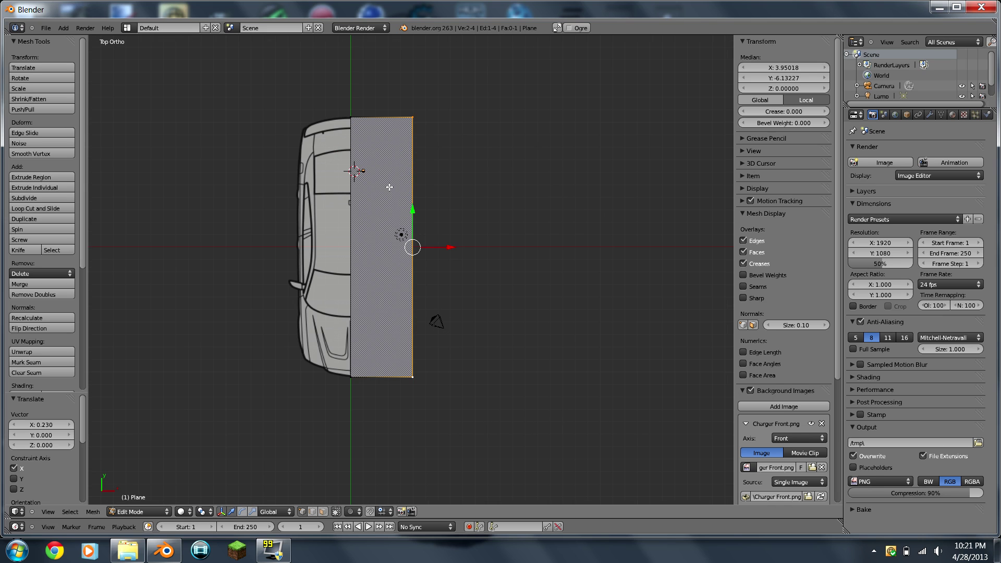
scroll(374, 333, "up", 4)
scroll(375, 333, "down", 2)
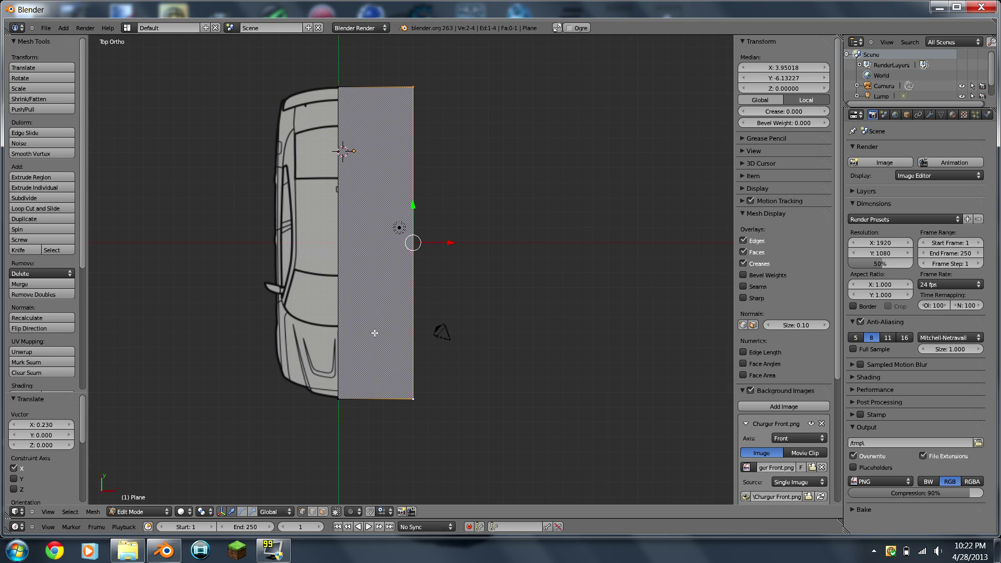
In Right Ortho view, collapse the Transform, Mesh Display and Charger Front.png sidebar panels.
key("KP_3")
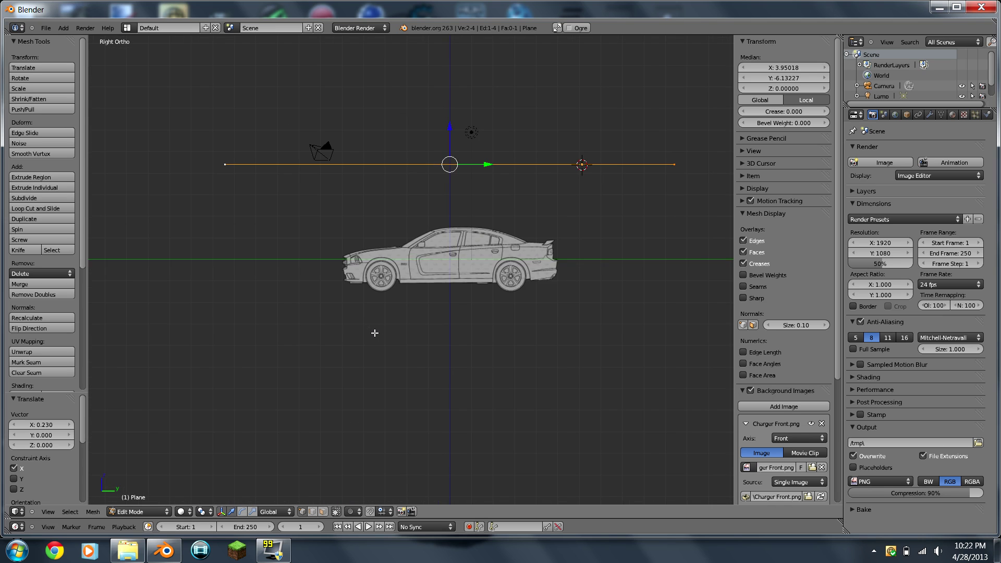
scroll(375, 333, "down", 3)
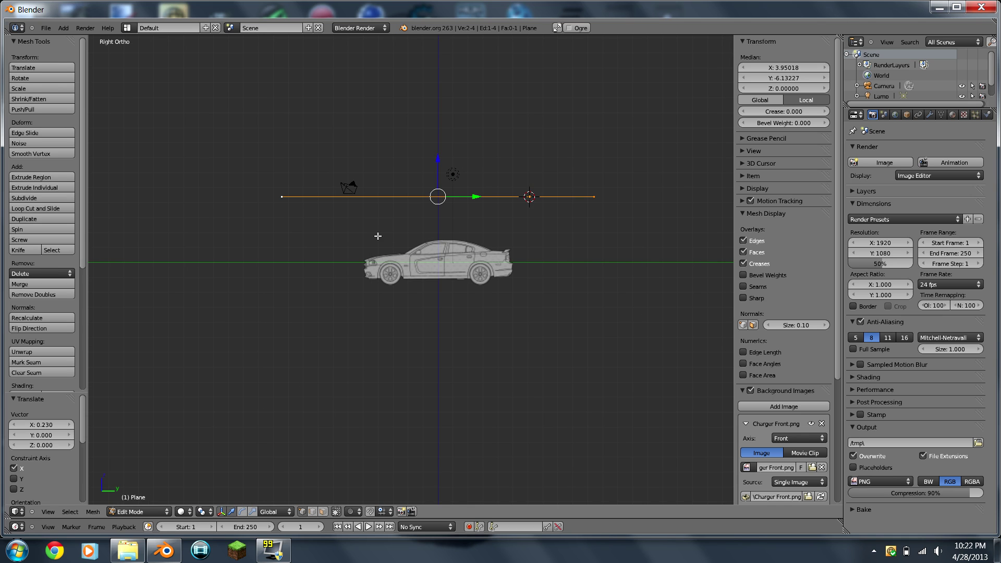
key("KP_7")
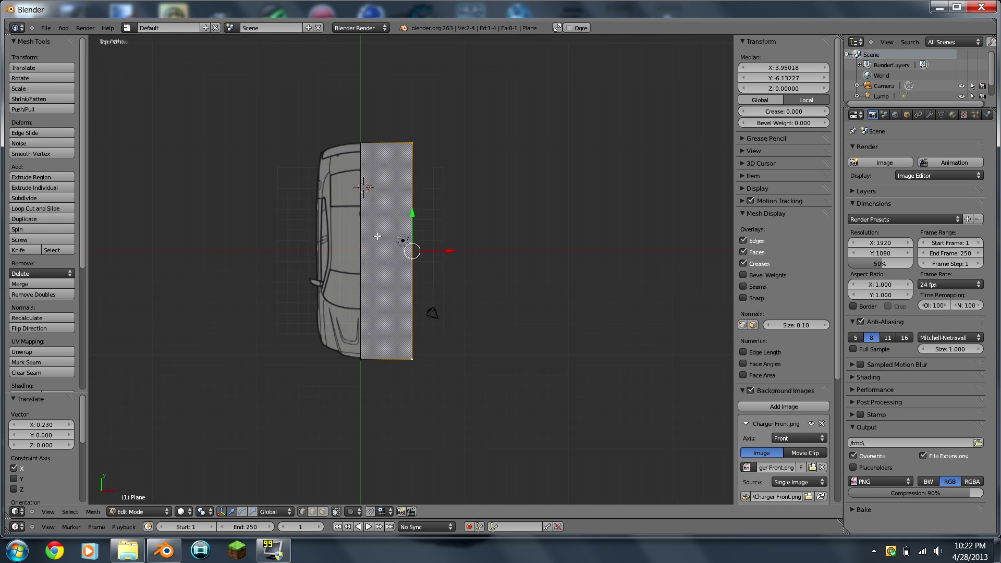
key("KP_3")
scroll(499, 277, "up", 3)
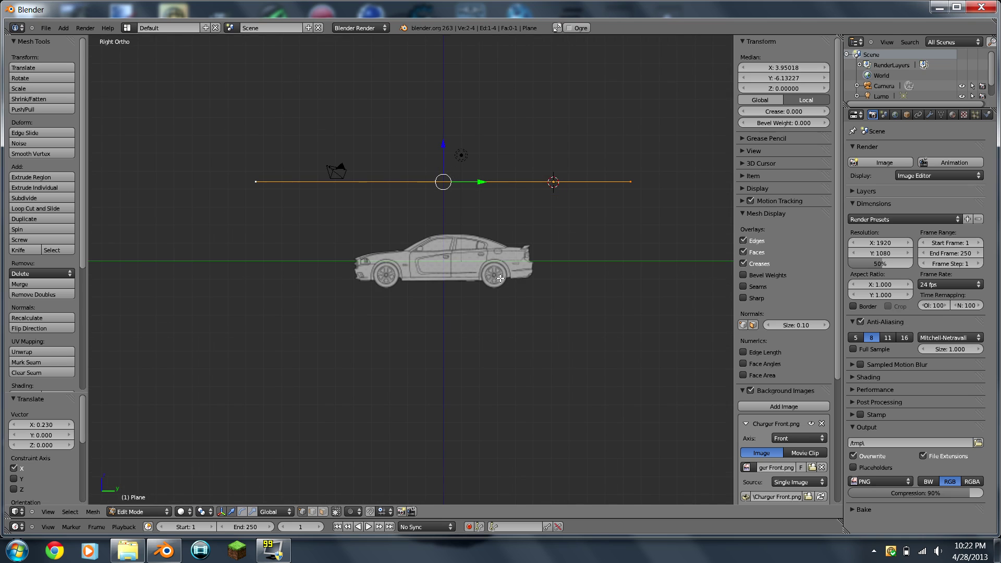
left_click(742, 43)
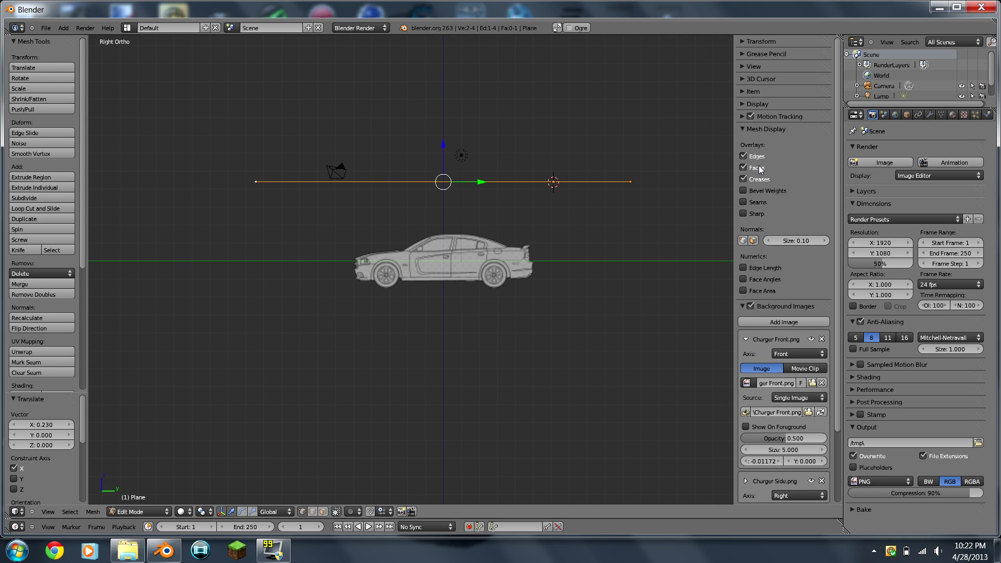
left_click(743, 128)
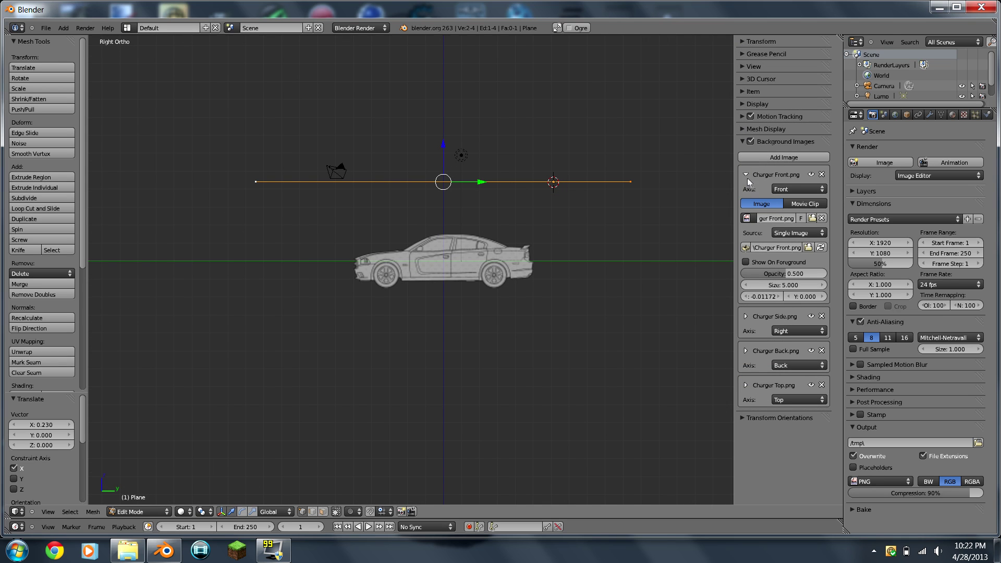
left_click(746, 175)
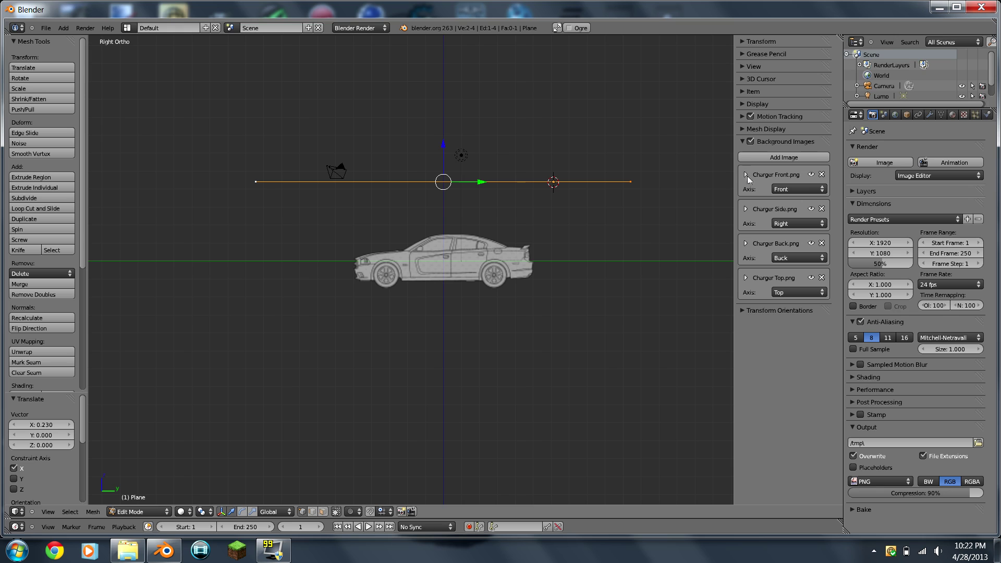
left_click(744, 209)
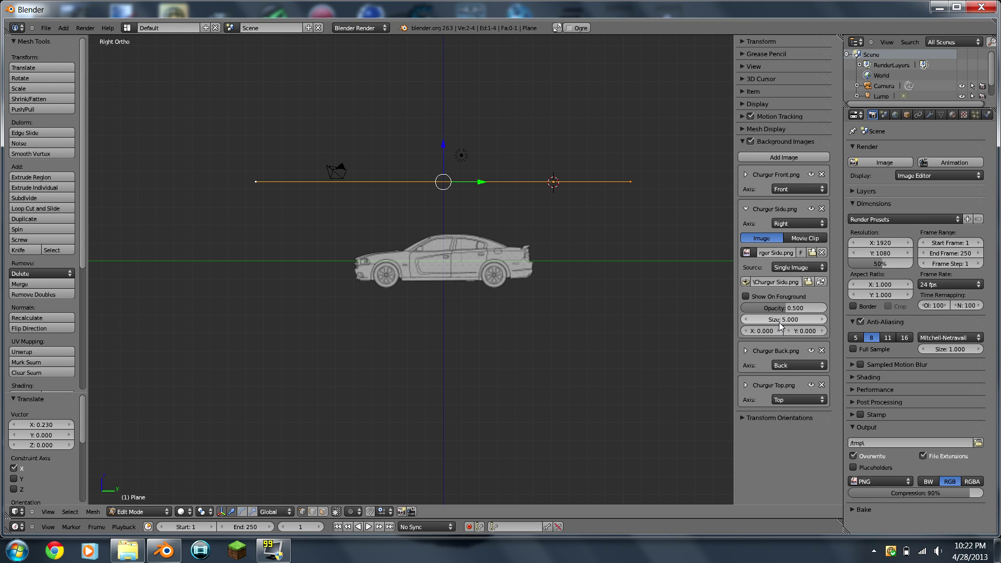
Set the Charger Side.png background image size to 11.120.
left_click_drag(779, 322, 789, 323)
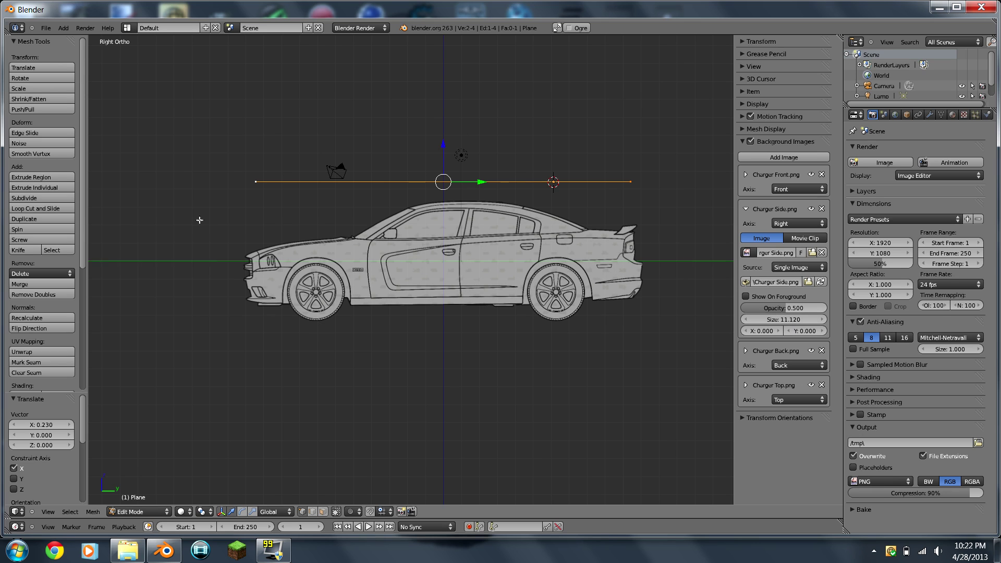
scroll(199, 220, "up", 1)
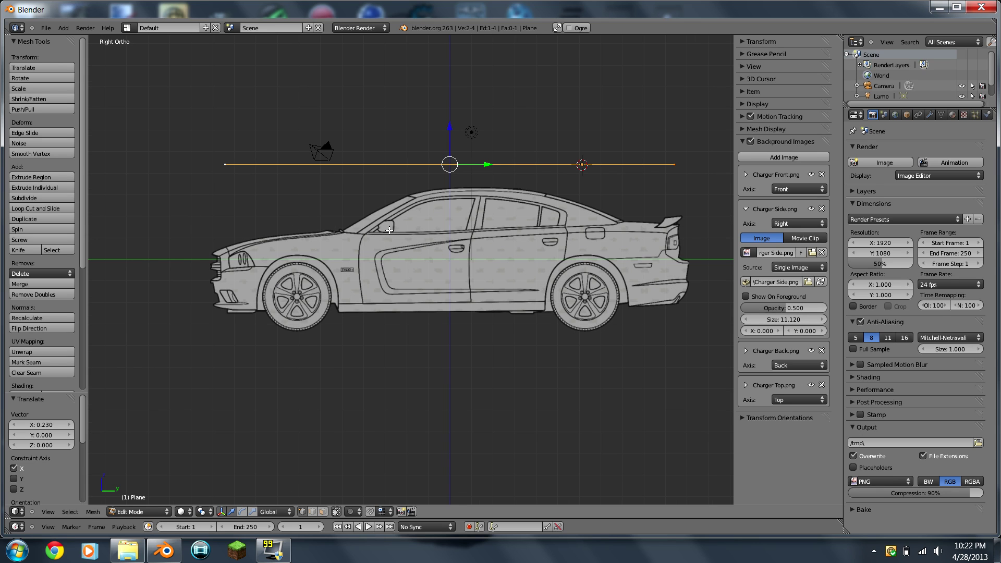
key("ctrl+space")
key("ctrl+space")
In Right view, select all the plane's vertices and lower them 4.739 along Z.
middle_click_drag(331, 226, 344, 242)
key("a")
key("a")
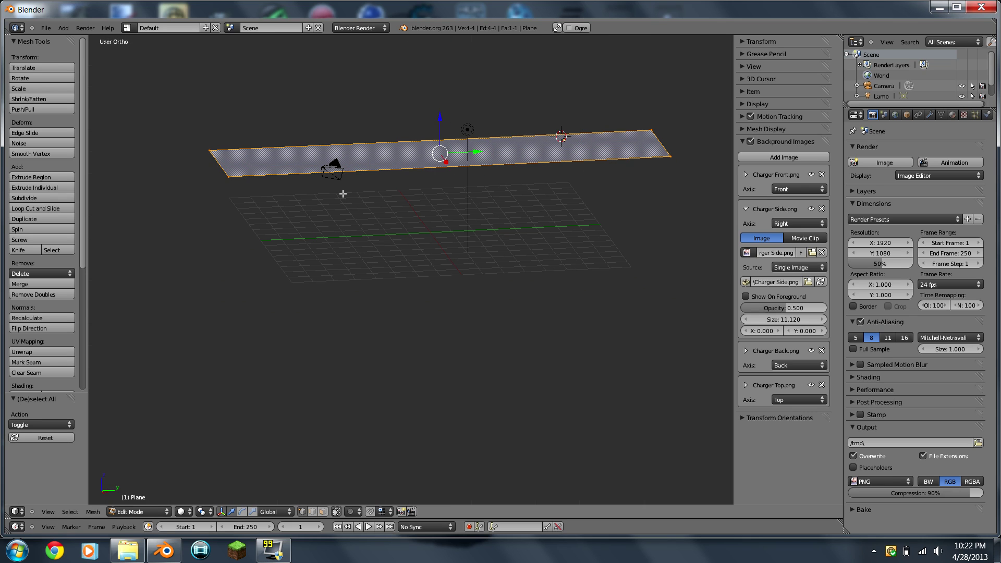
key("a")
key("a")
key("a")
key("a")
key("a")
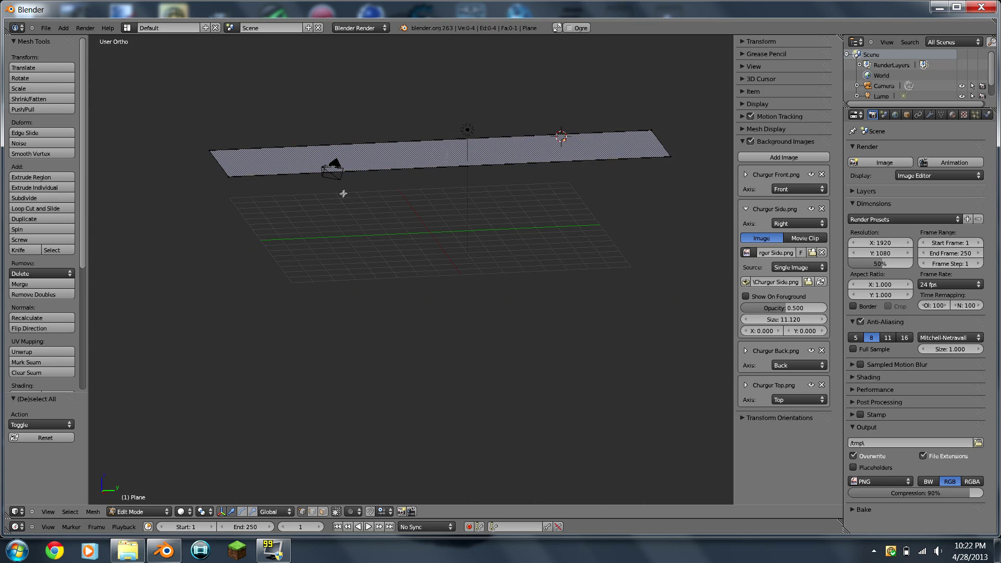
key("a")
key("KP_3")
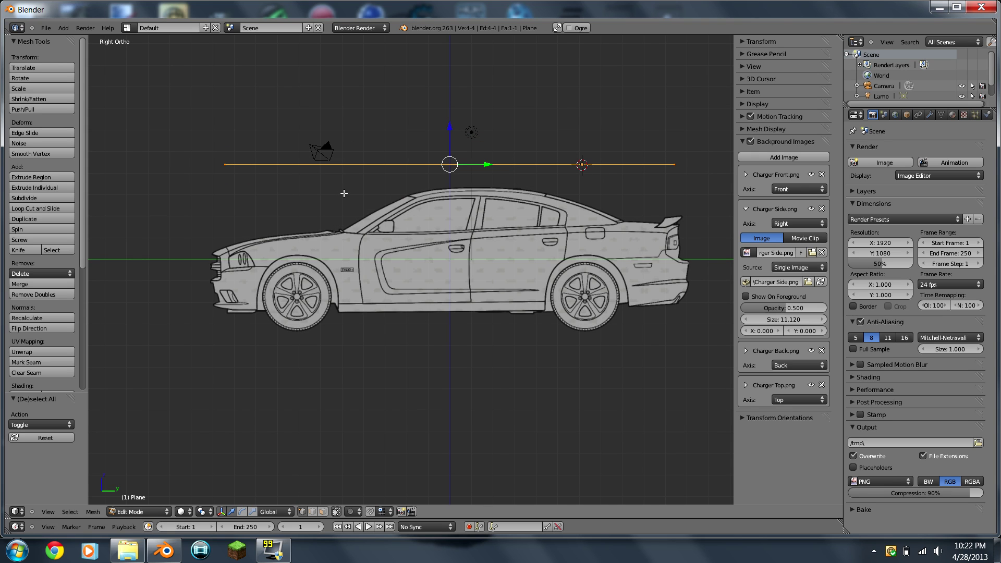
middle_click_drag(344, 193, 375, 217)
key("a")
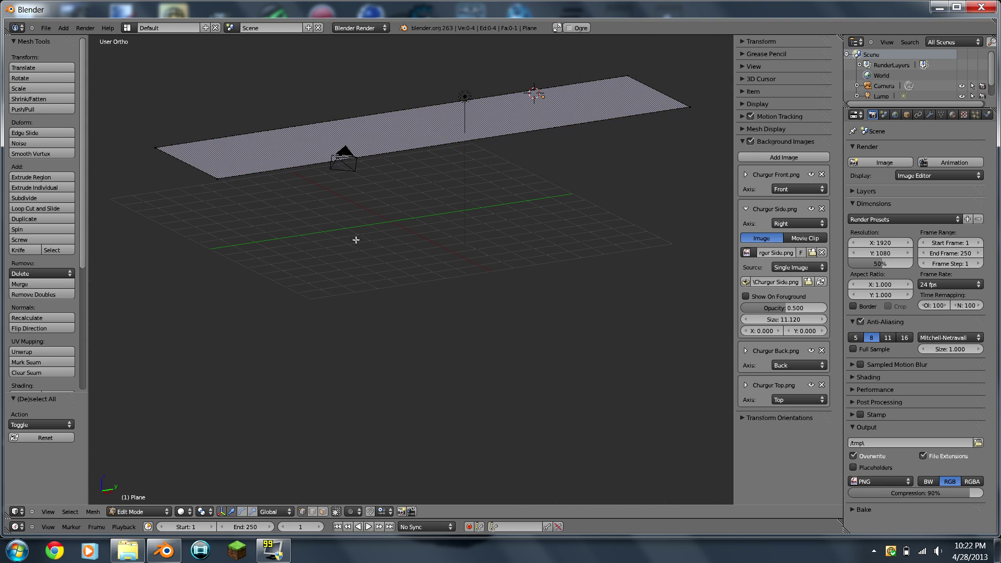
key("a")
key("KP_3")
scroll(367, 238, "down", 1)
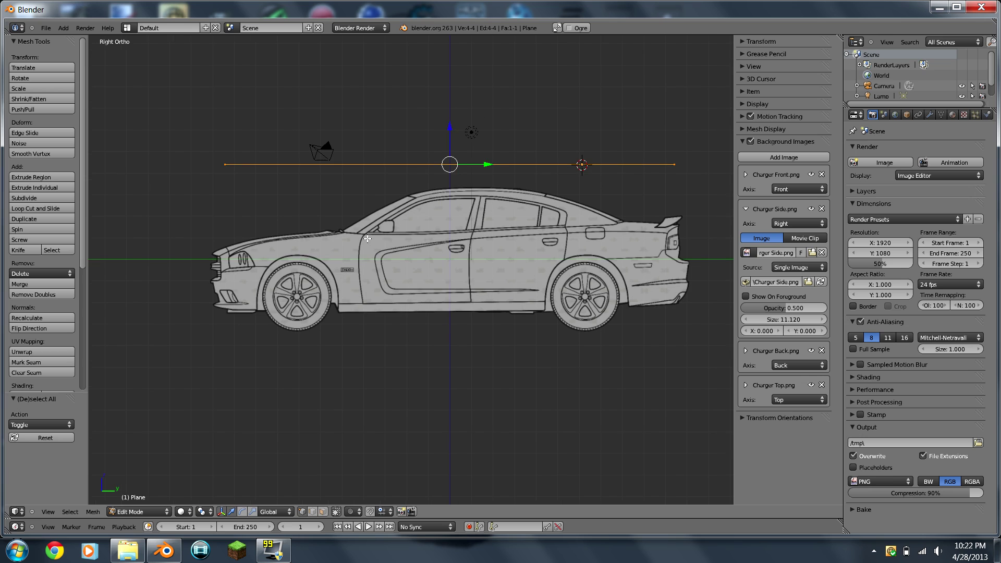
key("g")
key("z")
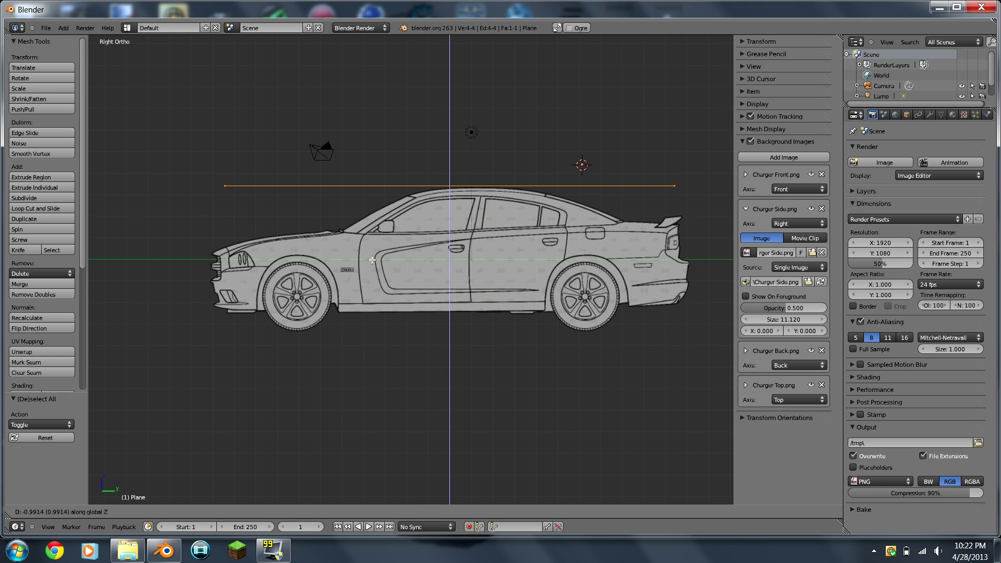
left_click(386, 341)
scroll(673, 340, "up", 1)
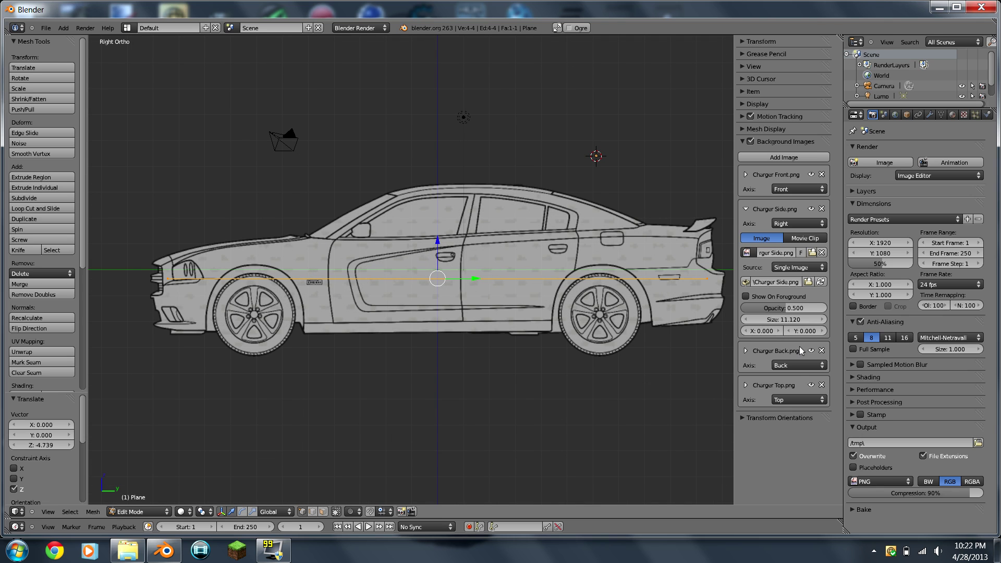
Reduce the side blueprint's background size to 10.520.
left_click(749, 320)
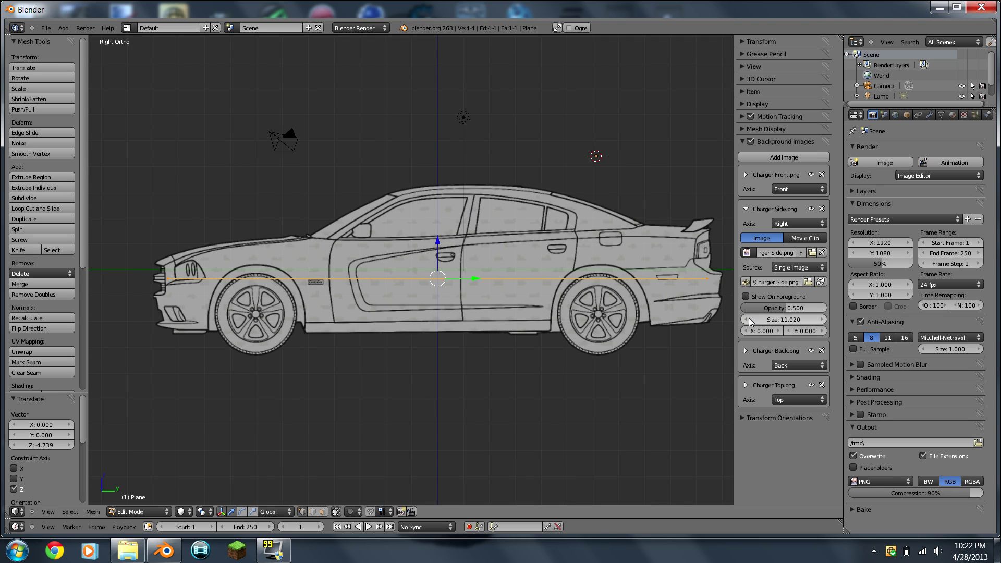
left_click(749, 320)
left_click(749, 320)
left_click(749, 320)
left_click(749, 320)
left_click(749, 320)
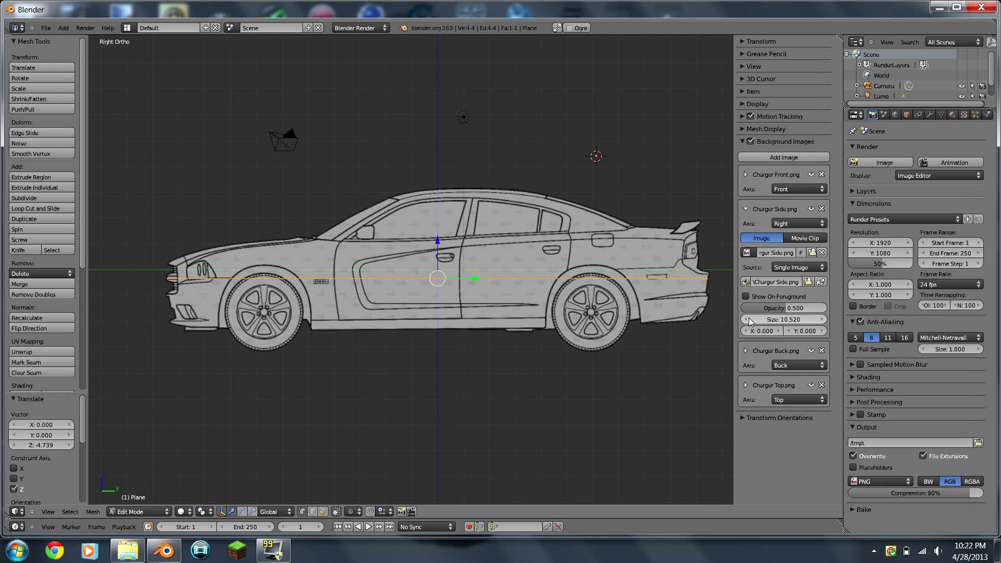
Raise the plane 0.222 along Z to line up with the car.
key("g")
key("z")
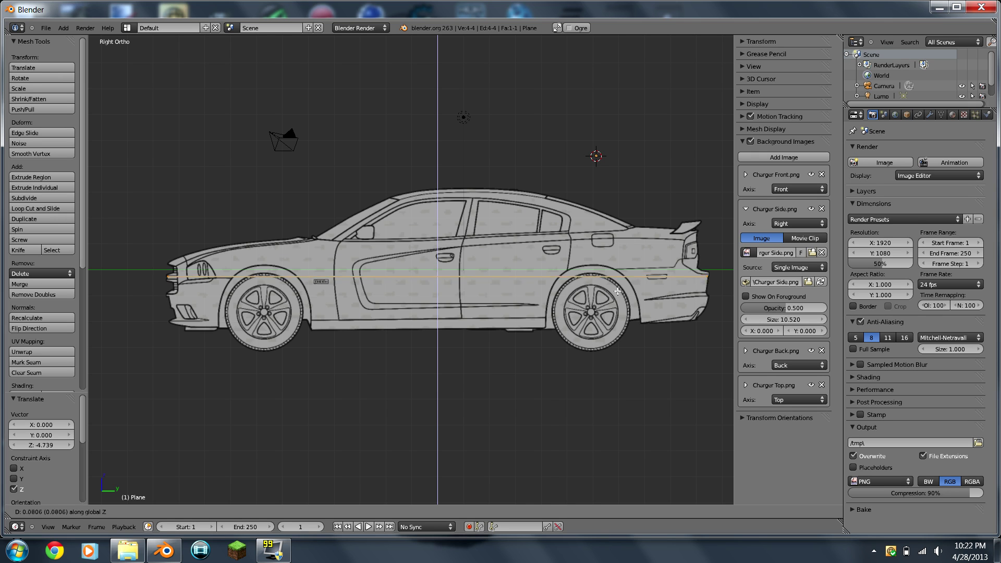
left_click(616, 288)
scroll(319, 257, "up", 3)
scroll(33, 270, "down", 1)
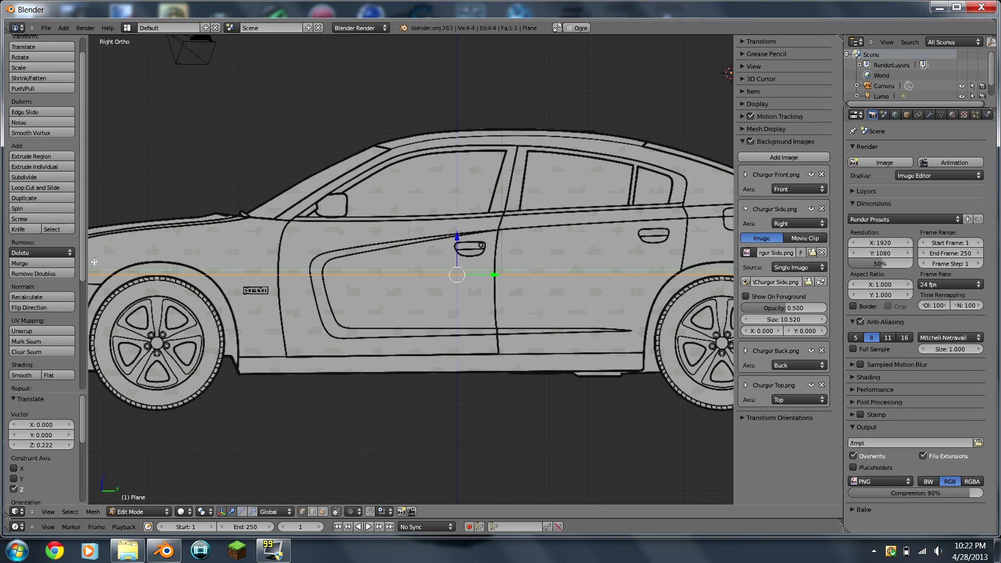
scroll(115, 266, "down", 2)
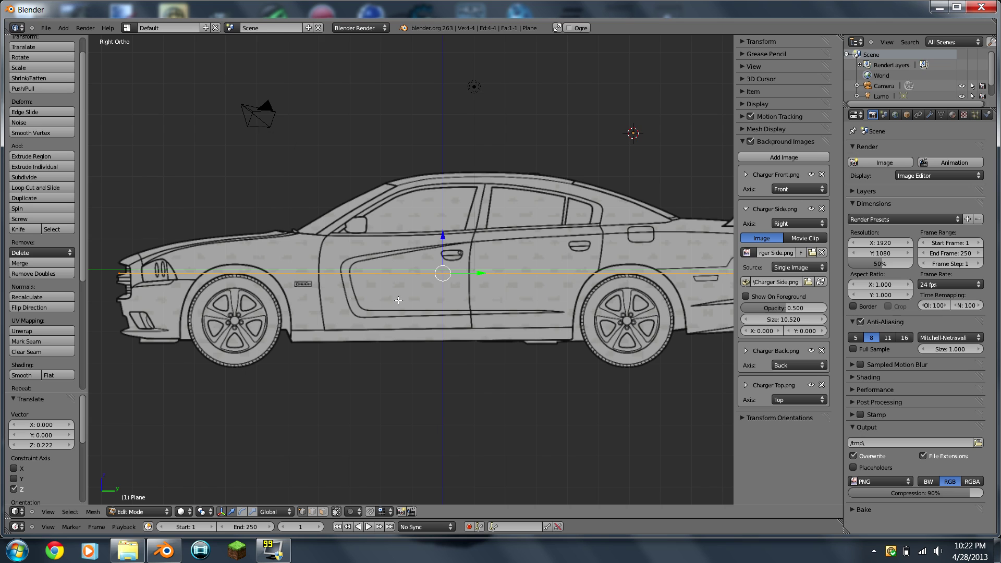
scroll(398, 300, "down", 1)
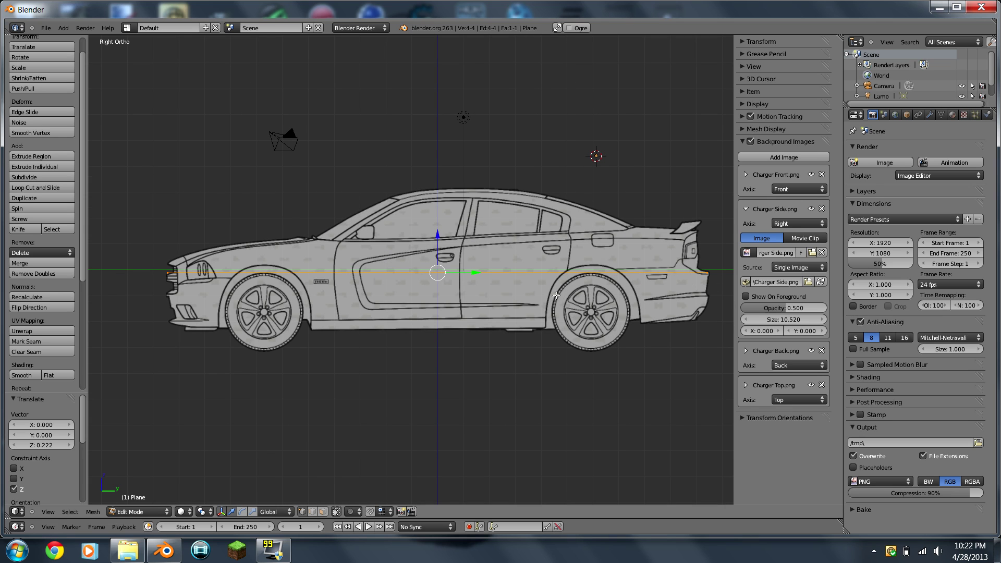
scroll(556, 295, "up", 1)
scroll(552, 295, "down", 2)
key("KP_1")
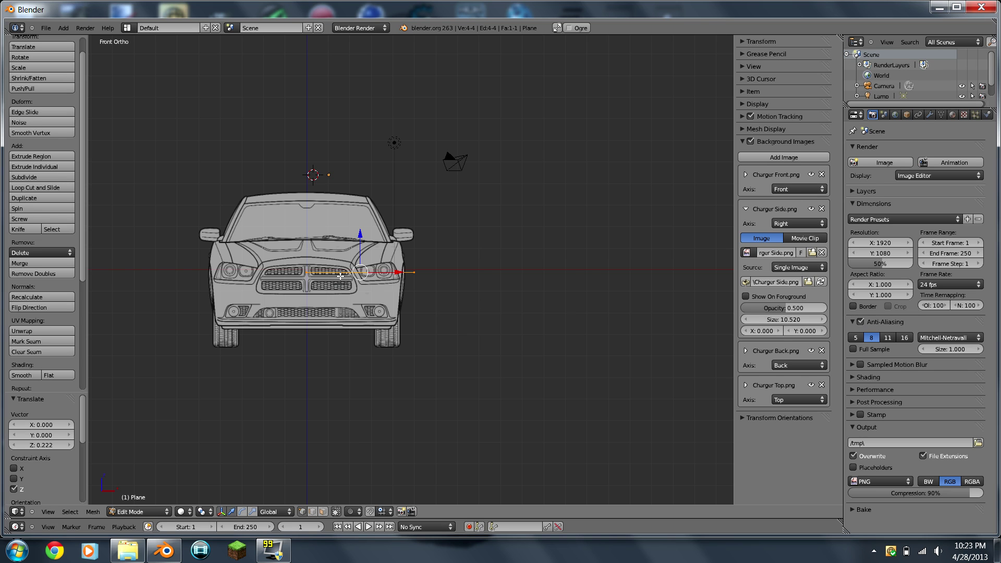
key("KP_7")
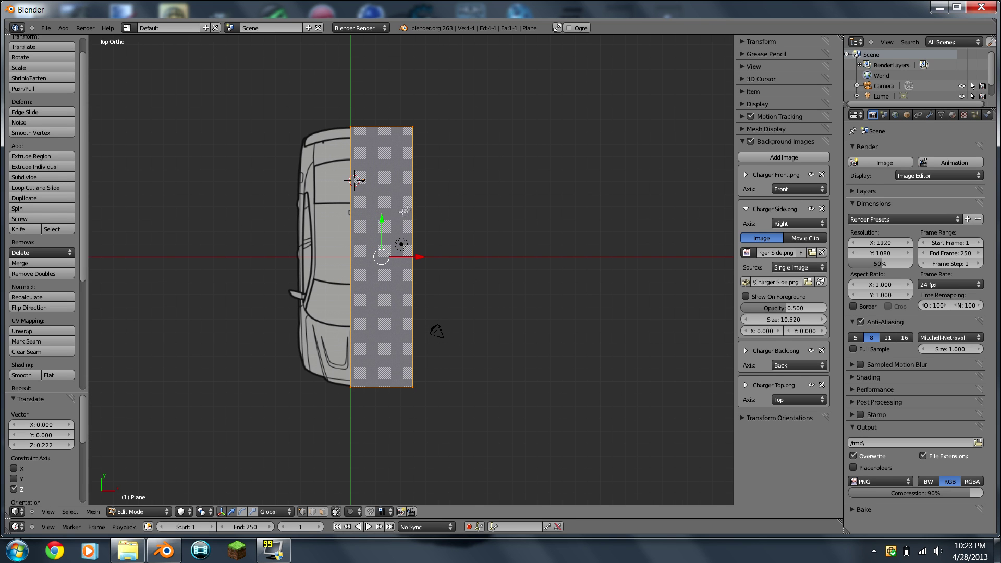
key("KP_1")
scroll(402, 271, "up", 5)
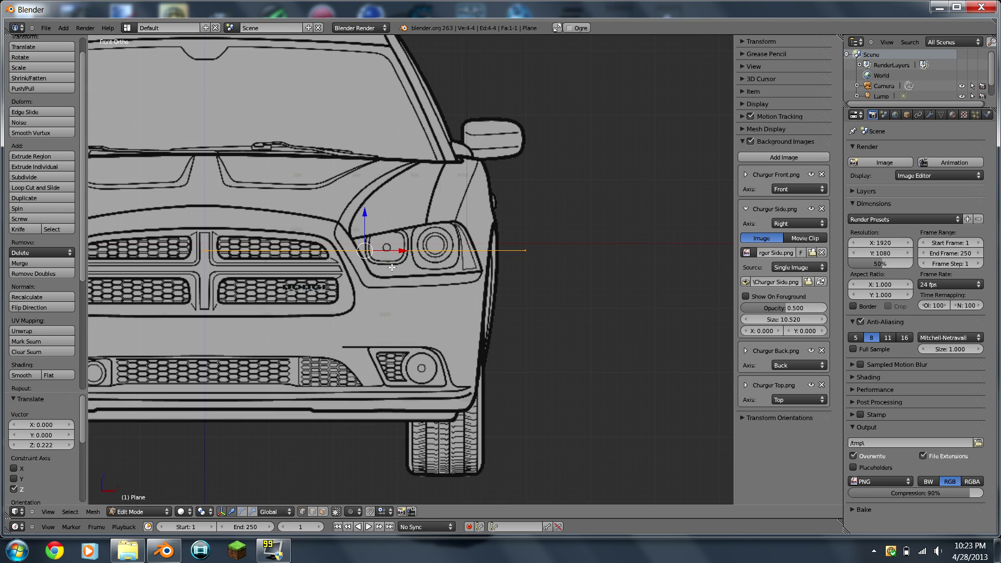
scroll(391, 267, "up", 1)
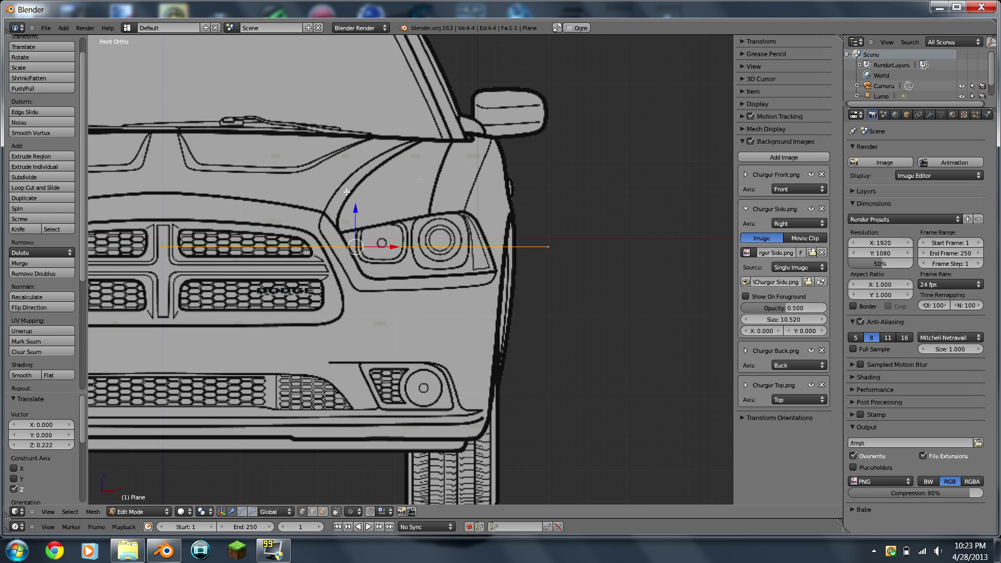
scroll(574, 192, "up", 4)
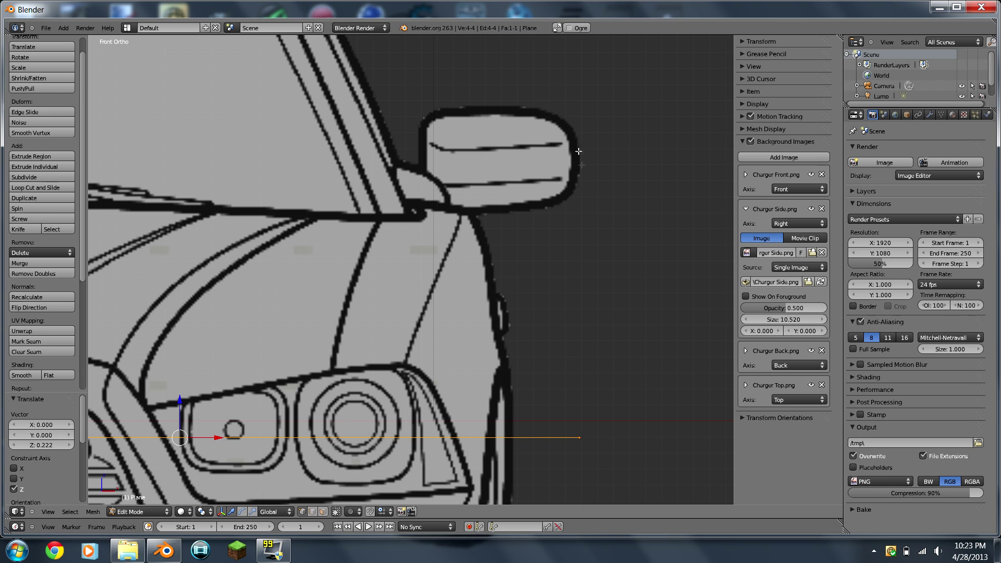
scroll(591, 392, "down", 5)
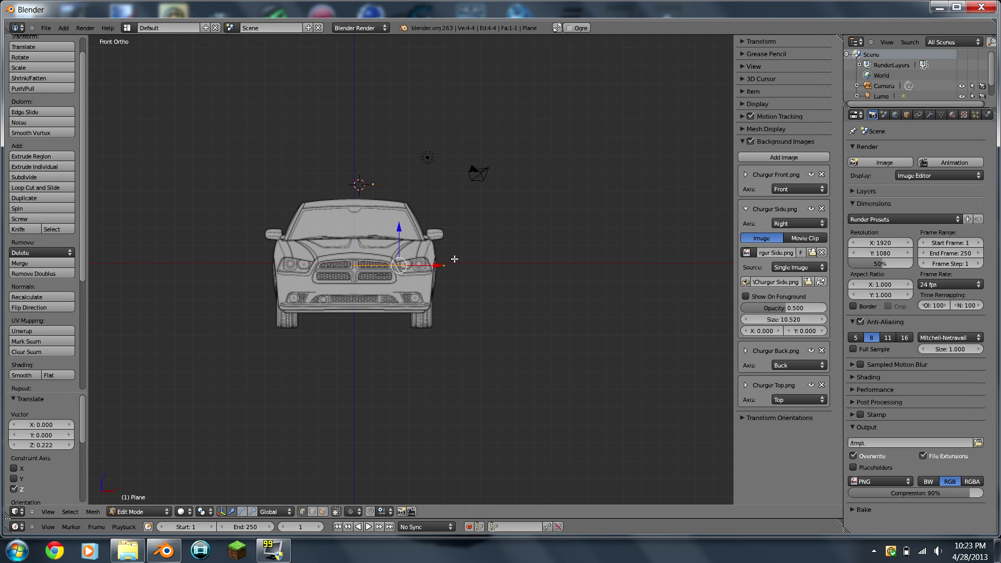
key("KP_4")
key("KP_4")
key("KP_4")
key("KP_4")
key("KP_4")
key("KP_4")
key("KP_4")
key("KP_4")
key("KP_4")
key("KP_4")
key("KP_4")
key("KP_4")
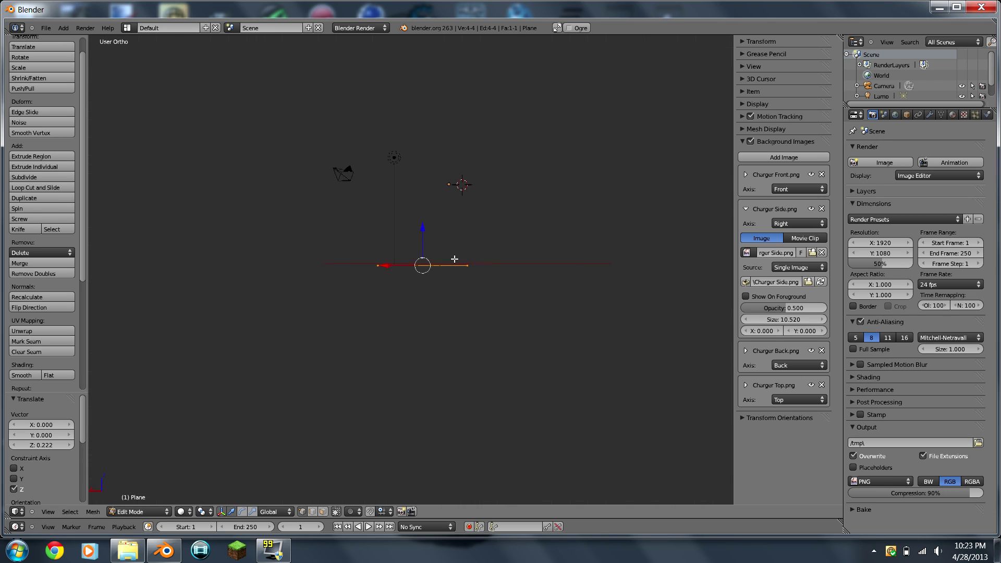
key("ctrl+KP_1")
scroll(311, 271, "up", 5)
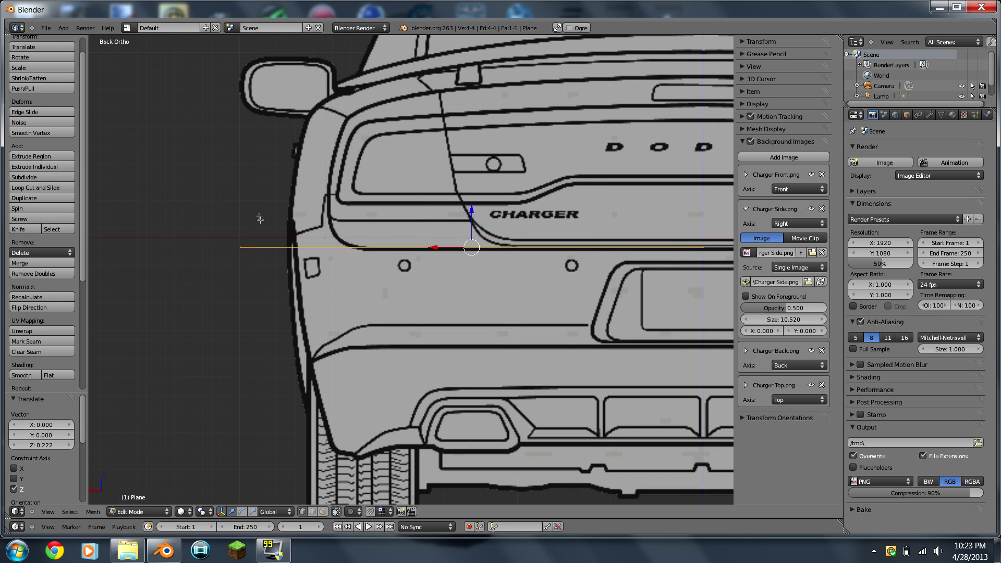
scroll(234, 71, "up", 1)
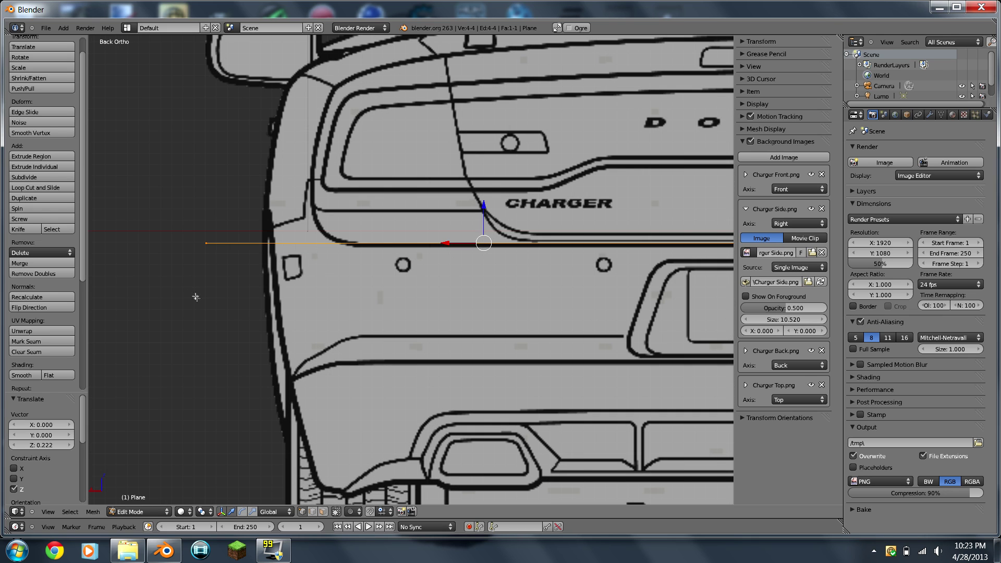
scroll(196, 297, "down", 6)
scroll(538, 272, "up", 3)
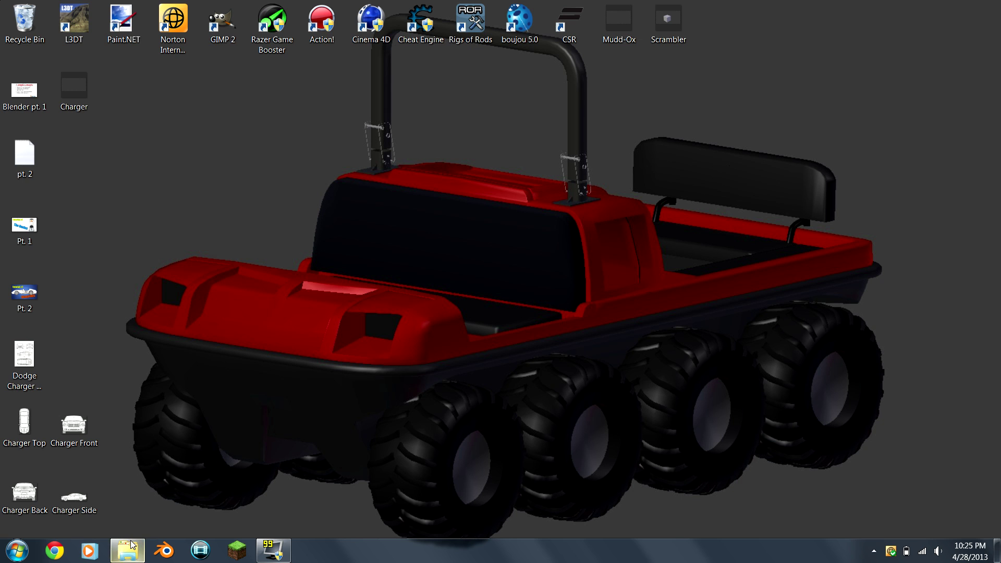
Open Pictures > ATV > Attex Reference in Explorer and maximize the window.
key("super")
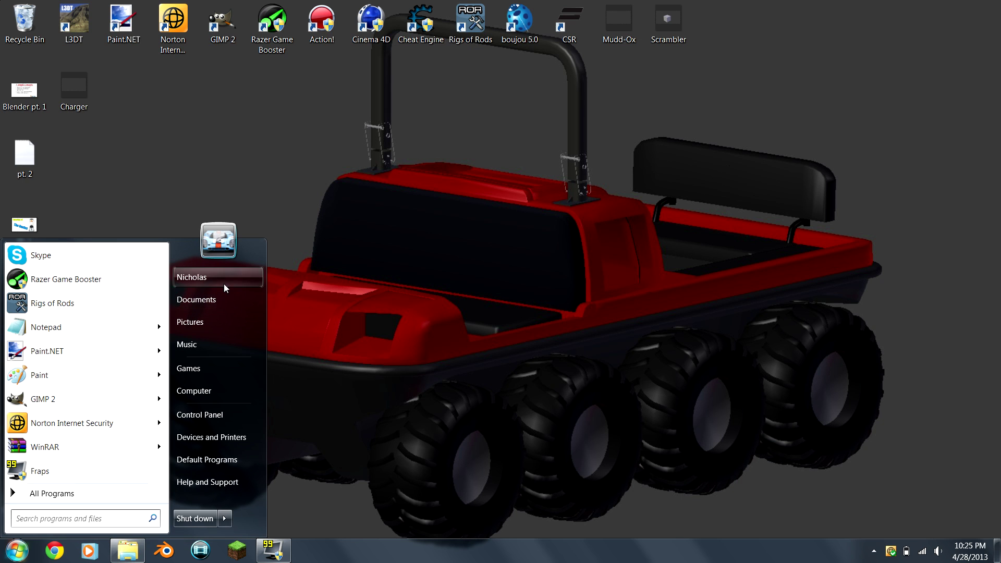
left_click(214, 306)
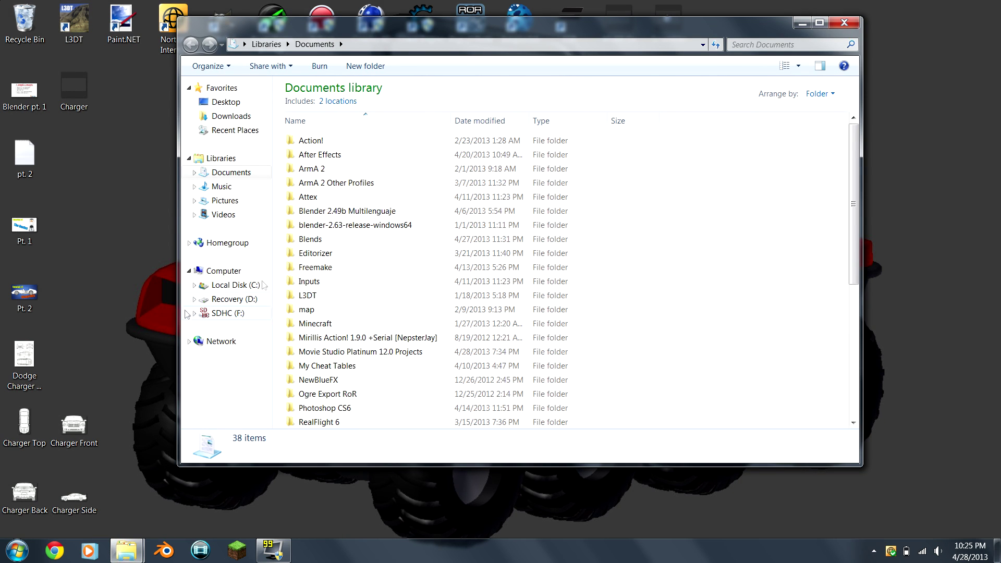
left_click(227, 206)
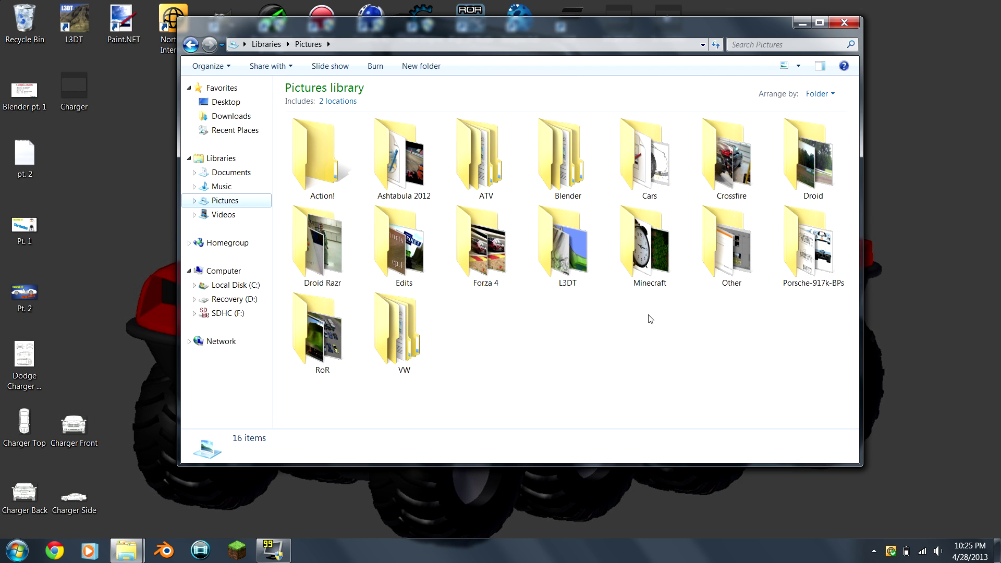
double_click(509, 188)
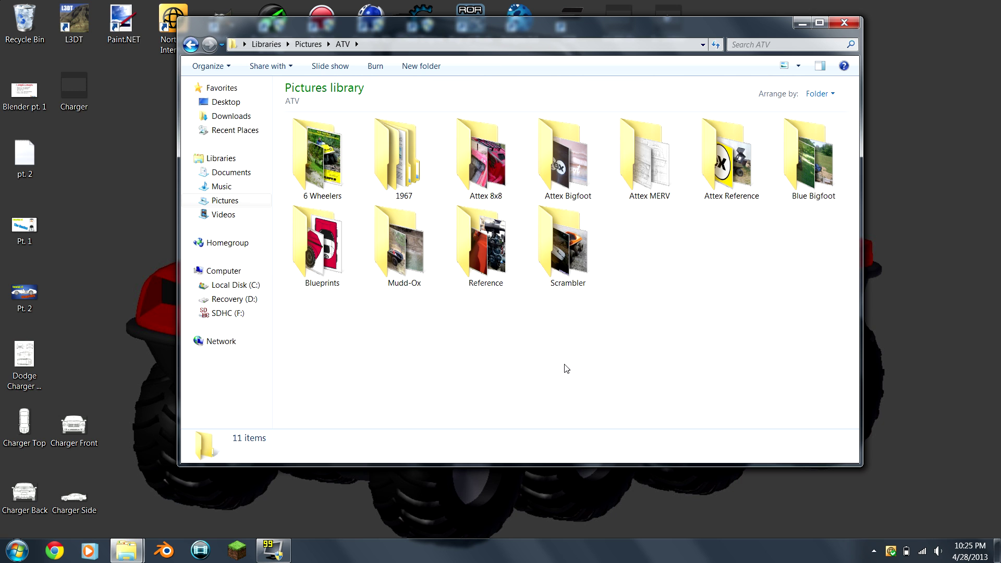
double_click(733, 197)
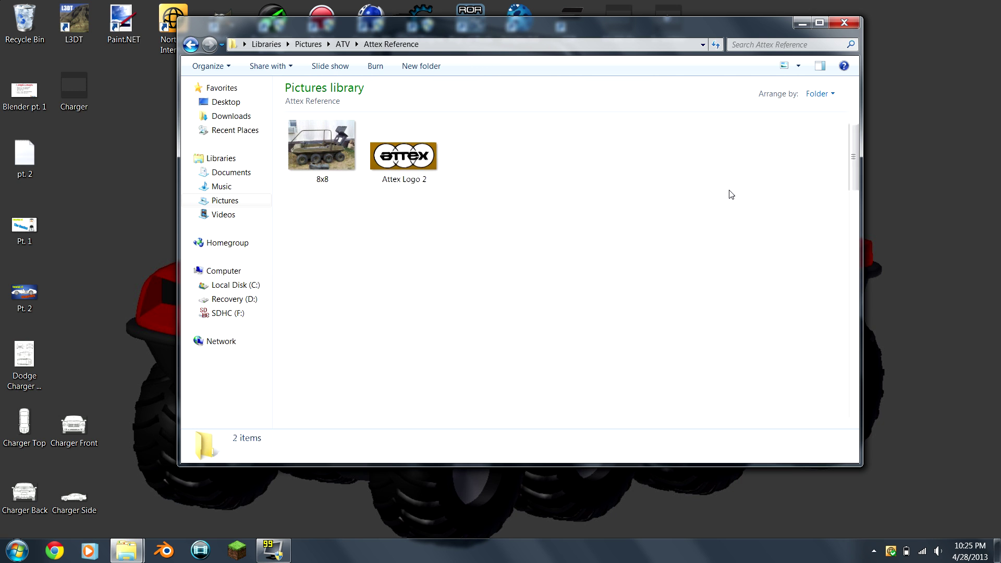
left_click(820, 22)
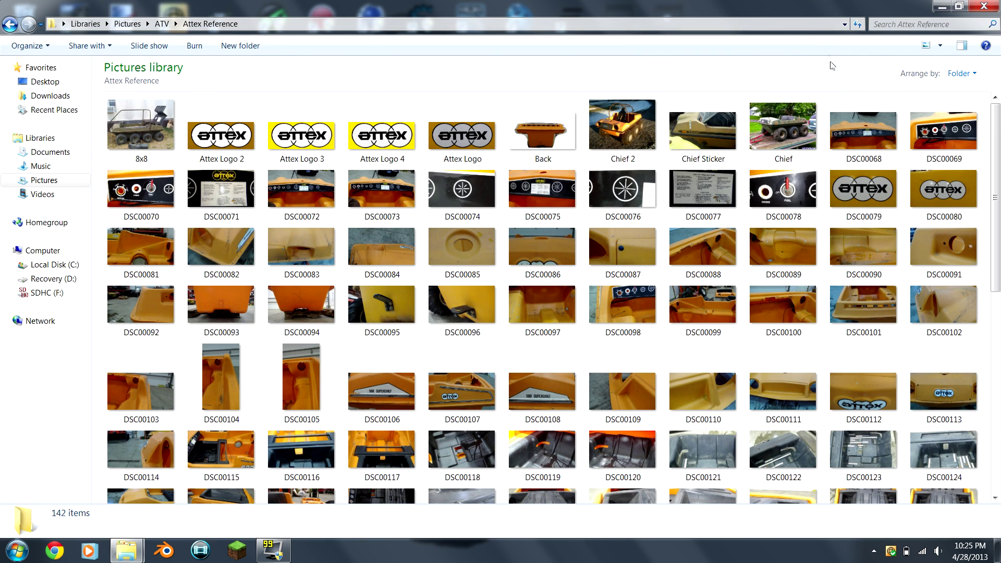
View the DSC00109 photo, then restore the window and go back to the ATV Scrambler folder.
left_click_drag(996, 200, 996, 392)
left_click_drag(998, 437, 996, 305)
left_click(625, 294)
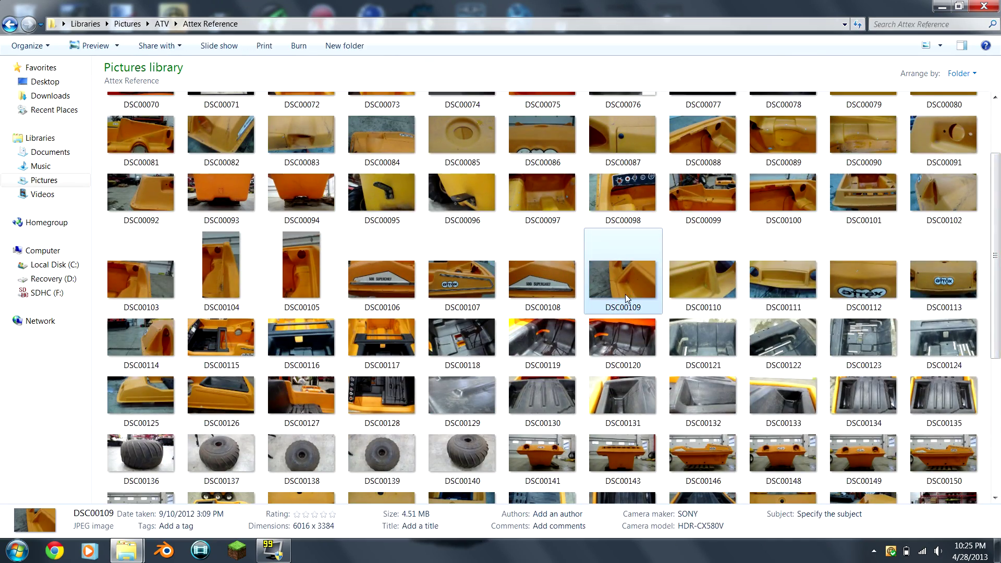
double_click(625, 294)
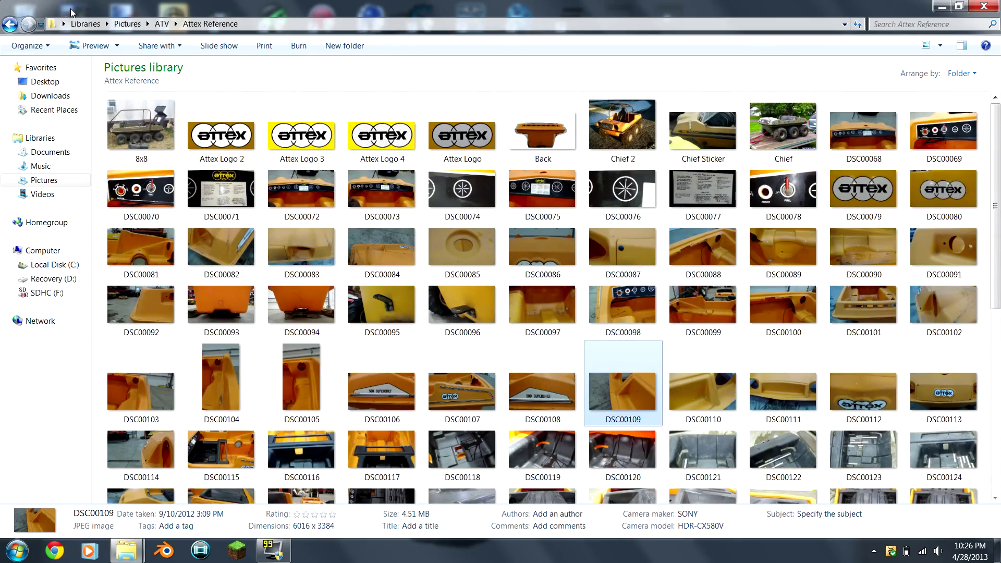
left_click_drag(71, 11, 156, 20)
left_click(124, 38)
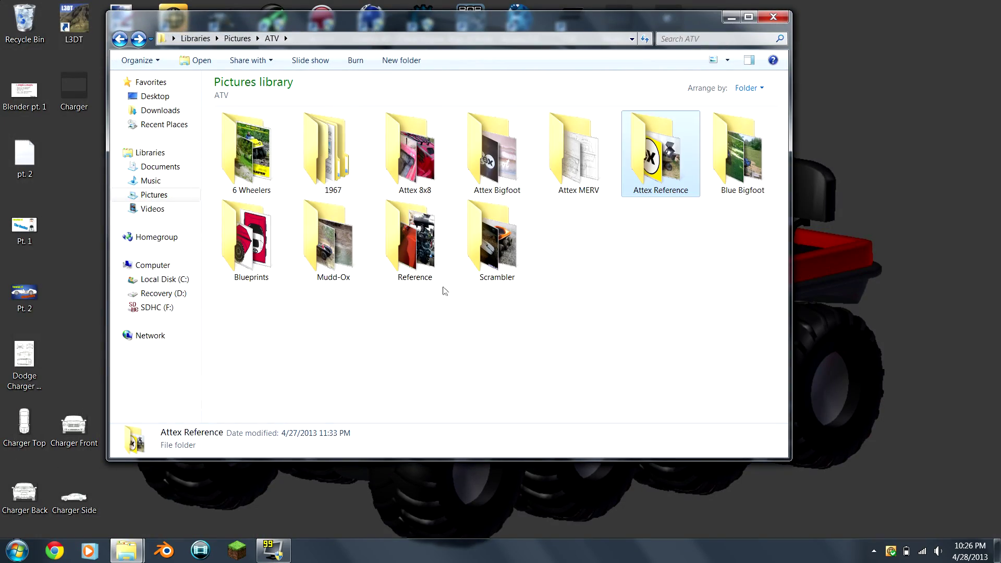
double_click(491, 264)
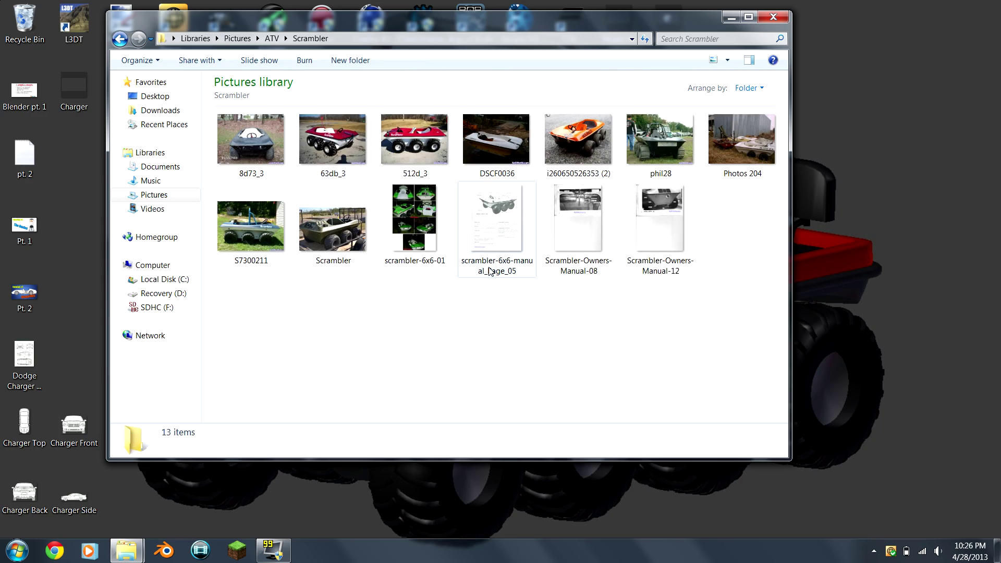
View the 63db_3 photo with zoom, then advance through phil28 to the Photos 204 image.
double_click(342, 156)
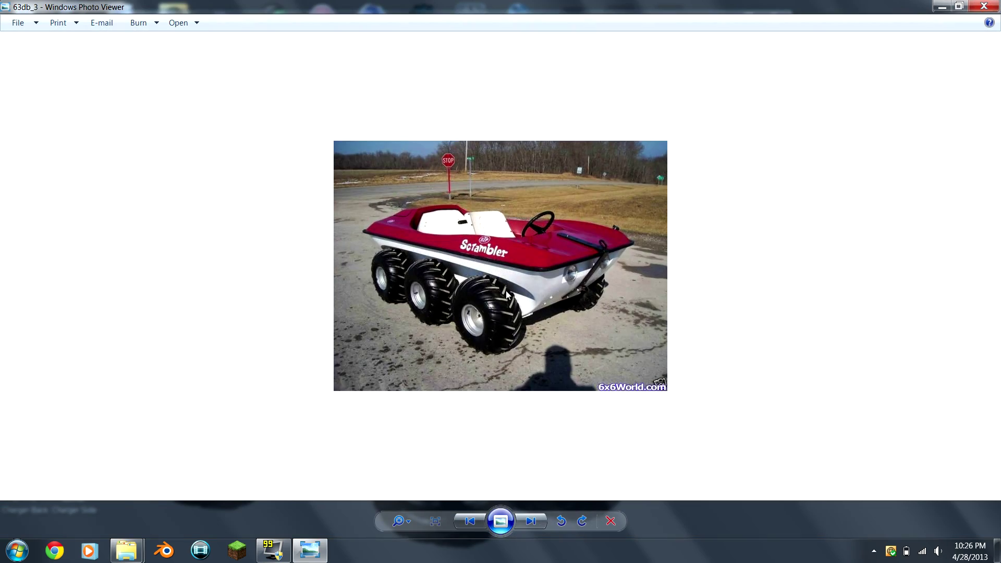
scroll(506, 294, "up", 2)
scroll(521, 260, "down", 2)
scroll(556, 212, "up", 3)
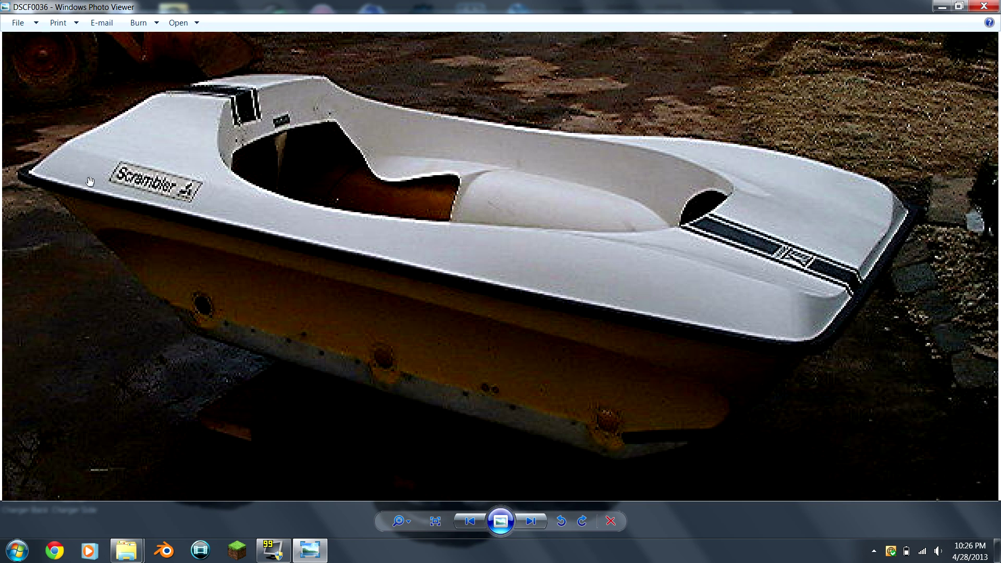
left_click(530, 521)
scroll(558, 141, "up", 4)
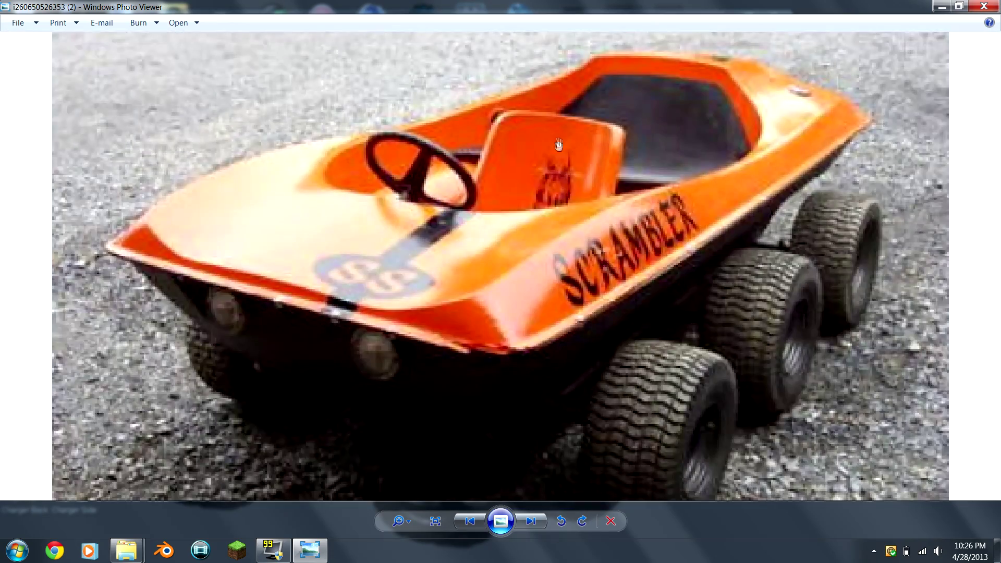
scroll(558, 144, "down", 4)
left_click(520, 516)
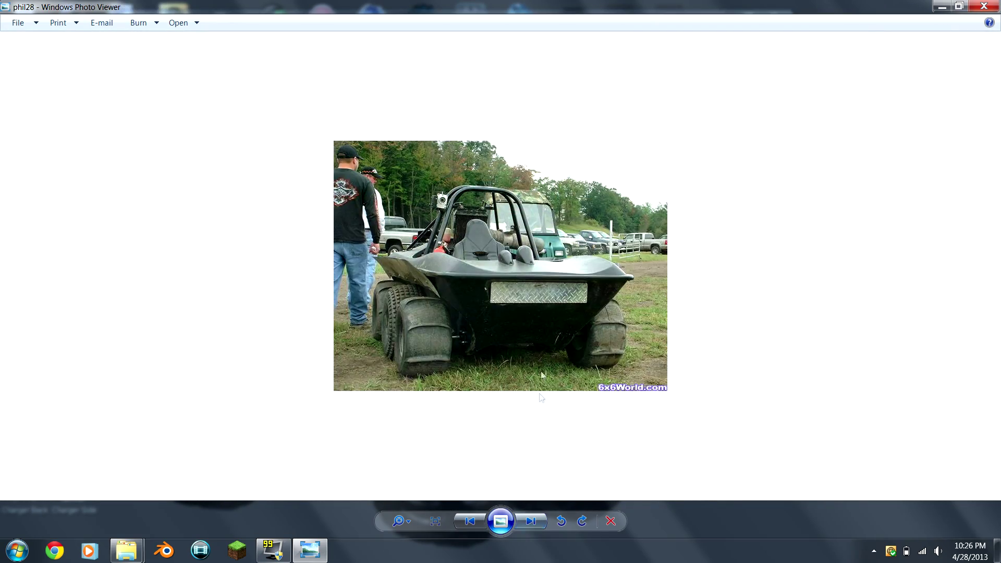
scroll(537, 351, "up", 2)
scroll(537, 351, "up", 1)
scroll(537, 352, "up", 1)
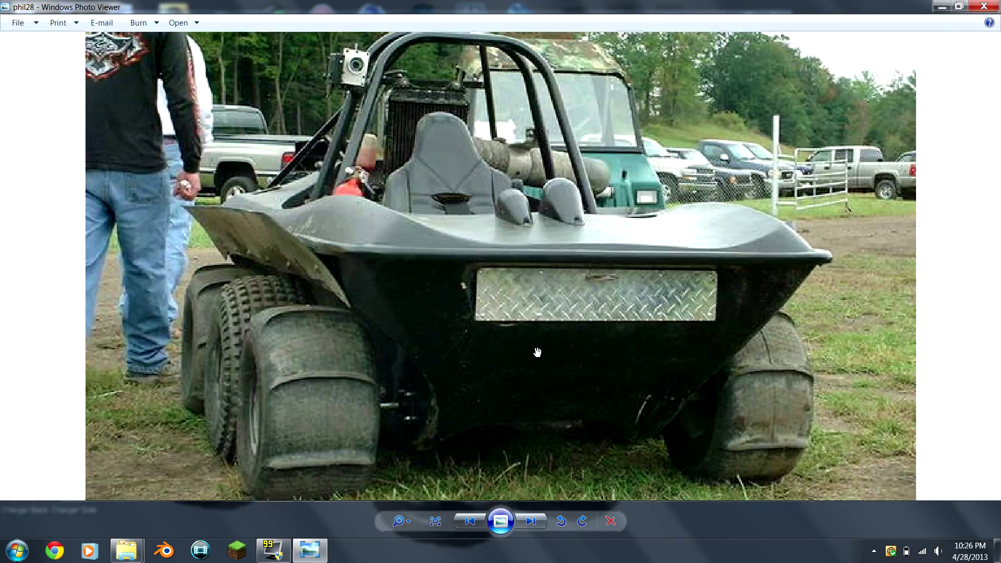
scroll(540, 417, "down", 4)
left_click(531, 521)
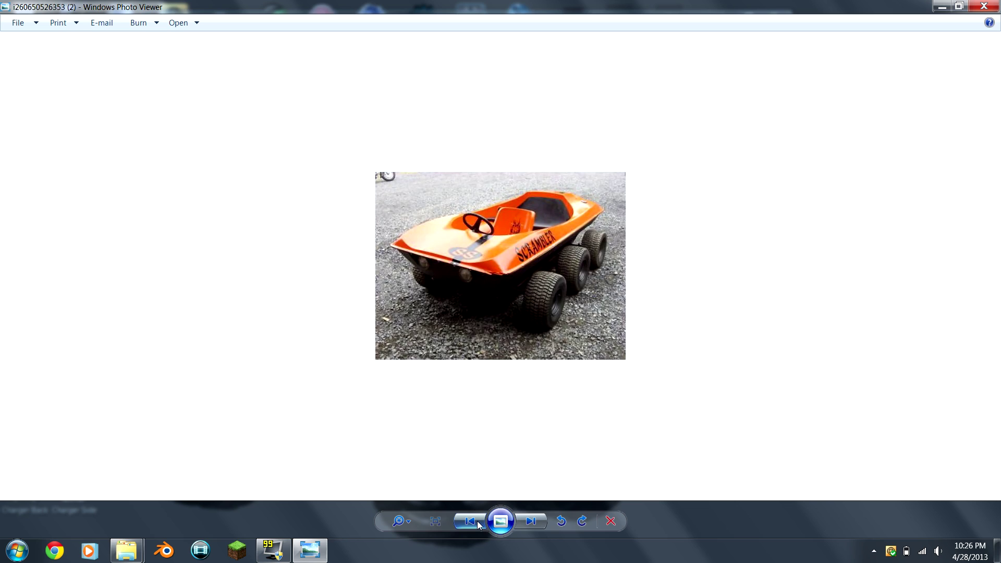
Step back through 8d73_3 to owner's manual page 12 and Page_05, zooming in, then close the viewer.
left_click(478, 523)
left_click(478, 522)
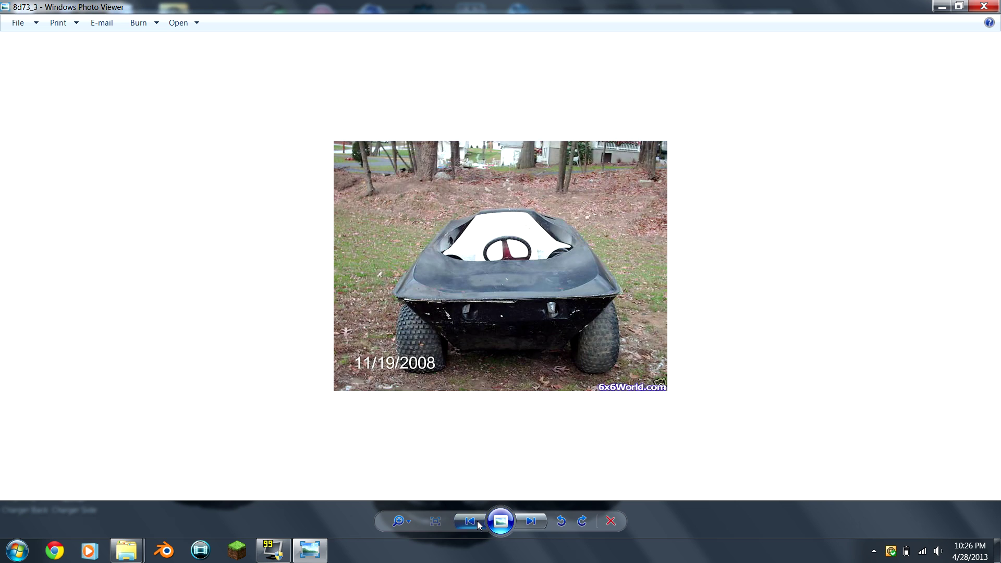
left_click(477, 520)
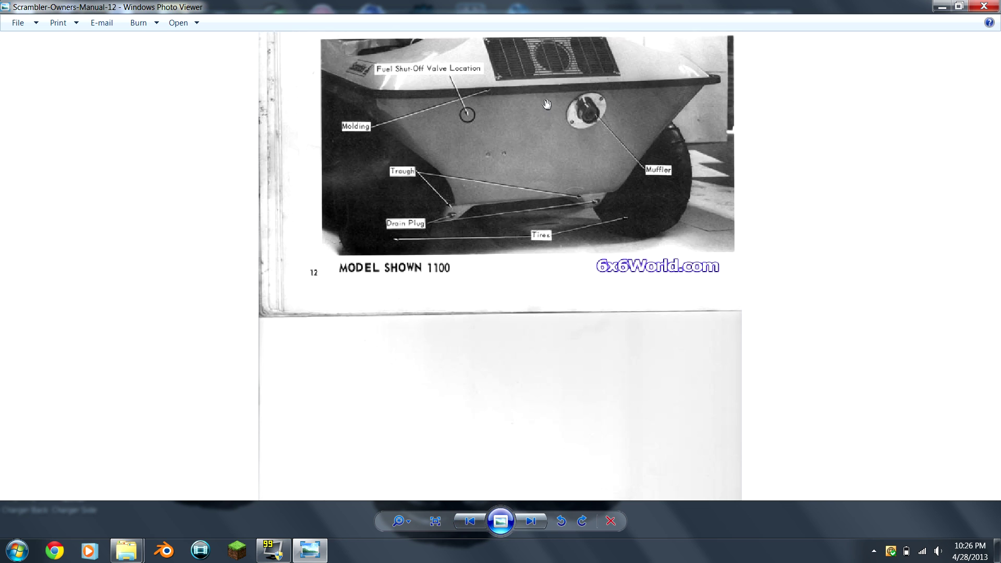
scroll(484, 108, "up", 3)
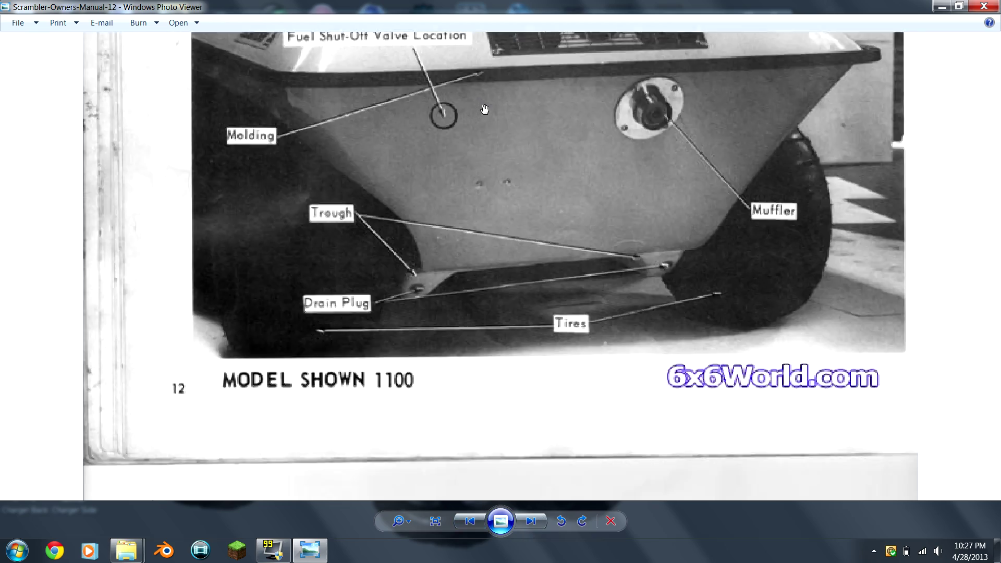
scroll(484, 108, "up", 3)
scroll(485, 108, "down", 5)
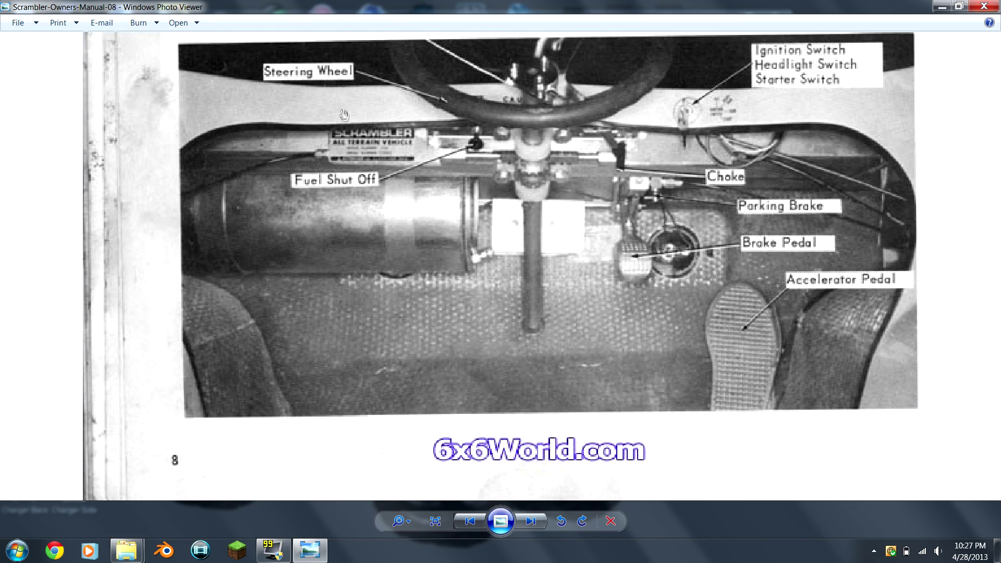
scroll(436, 208, "up", 3)
scroll(396, 312, "down", 3)
scroll(662, 128, "down", 3)
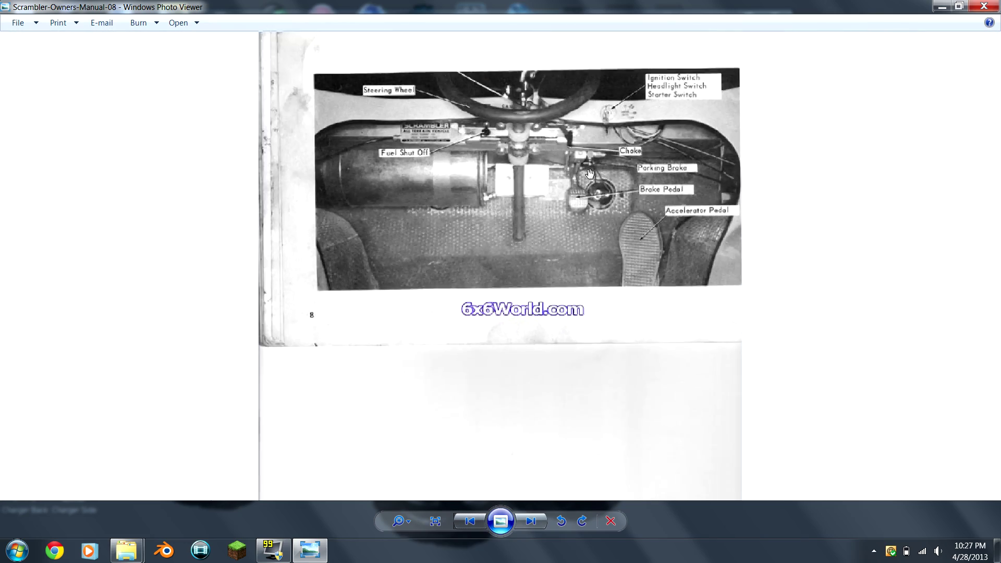
scroll(375, 135, "up", 2)
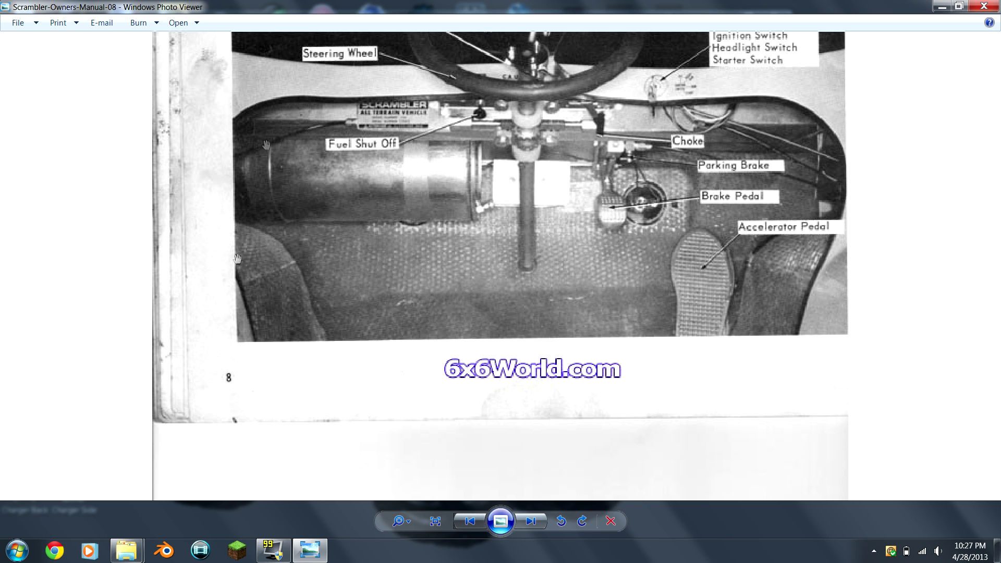
left_click(470, 522)
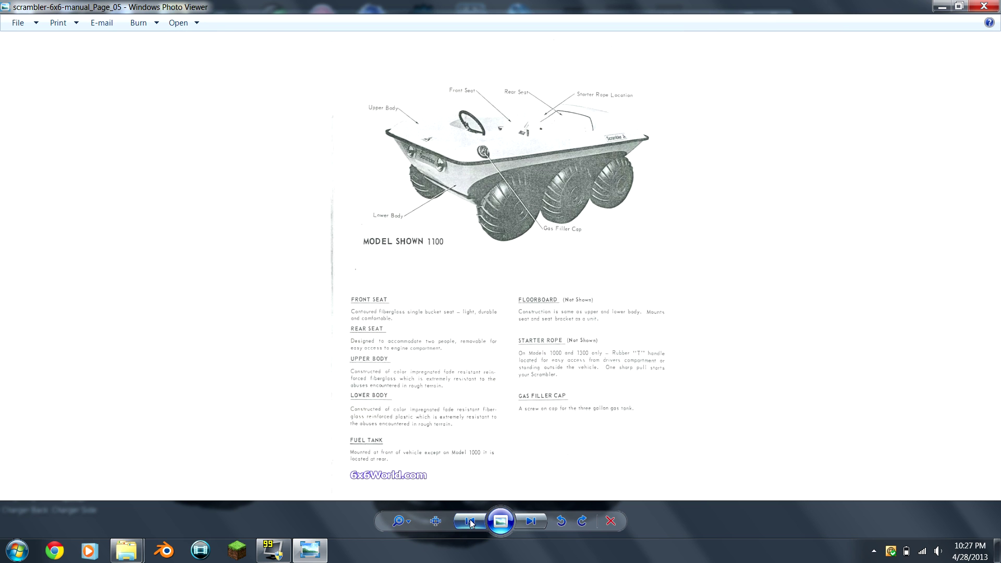
left_click(983, 6)
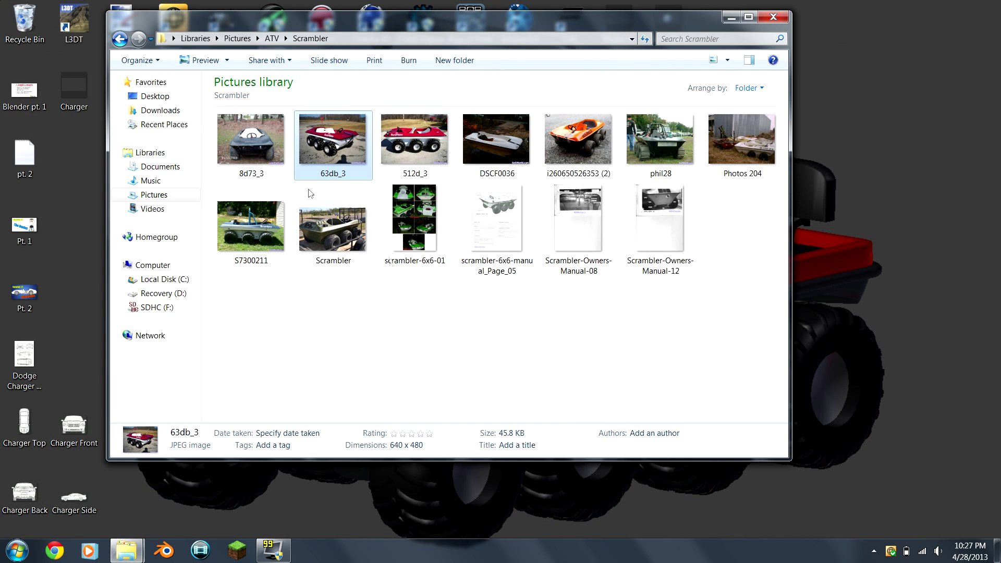
Go back to the ATV folder, open the Reference folder and maximize its window.
left_click(121, 39)
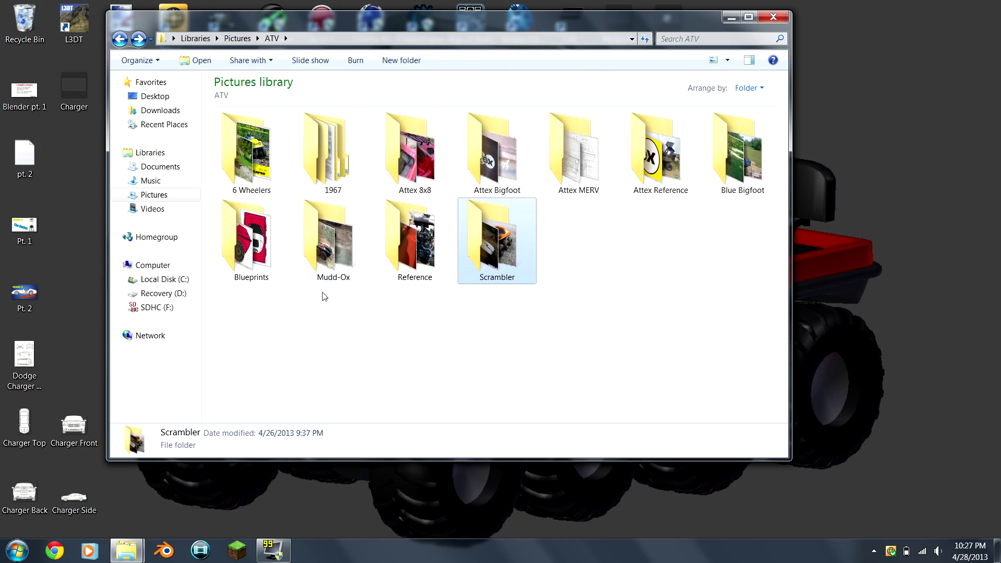
double_click(410, 265)
scroll(409, 265, "down", 1)
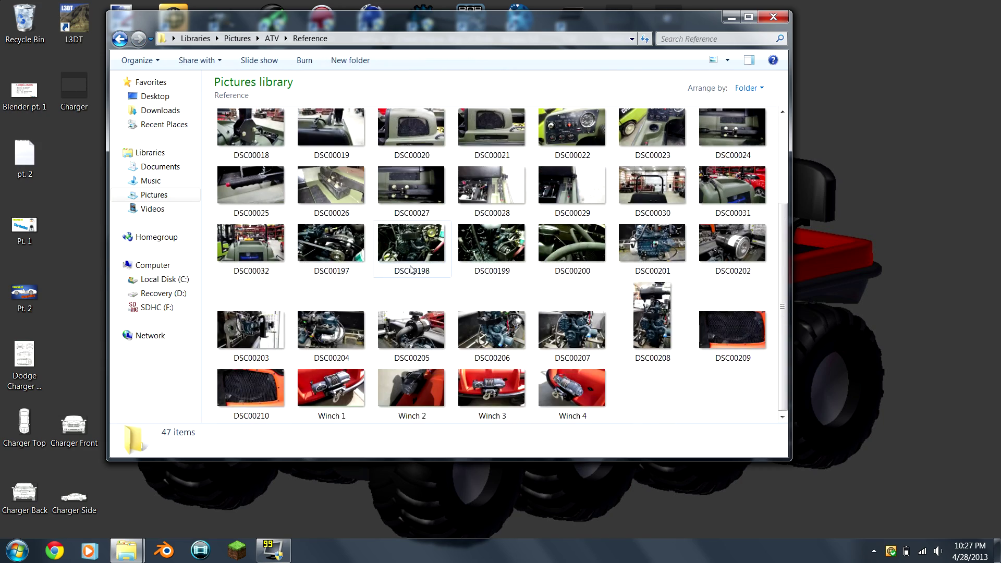
scroll(410, 265, "up", 1)
scroll(716, 138, "down", 3)
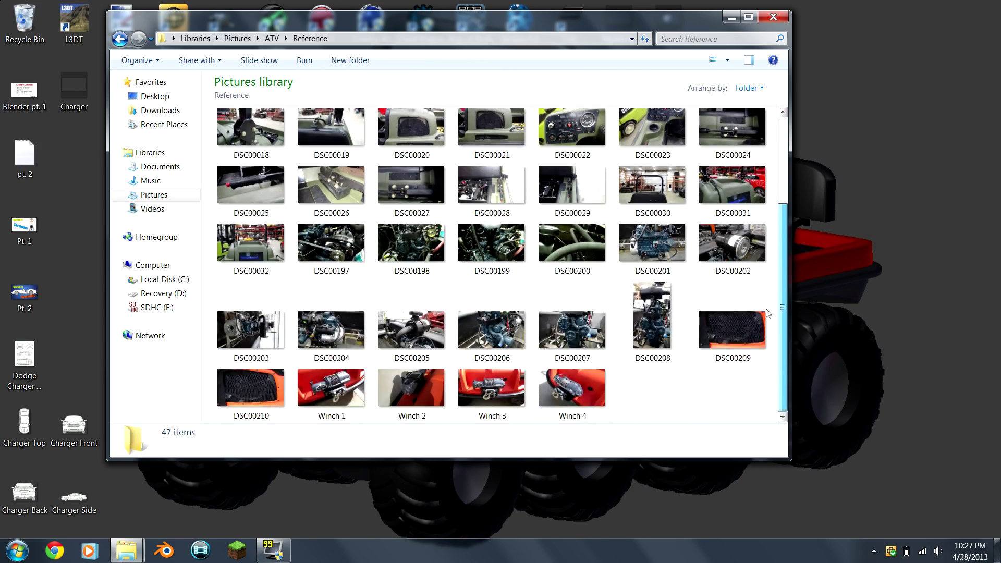
left_click_drag(695, 29, 680, 143)
double_click(679, 143)
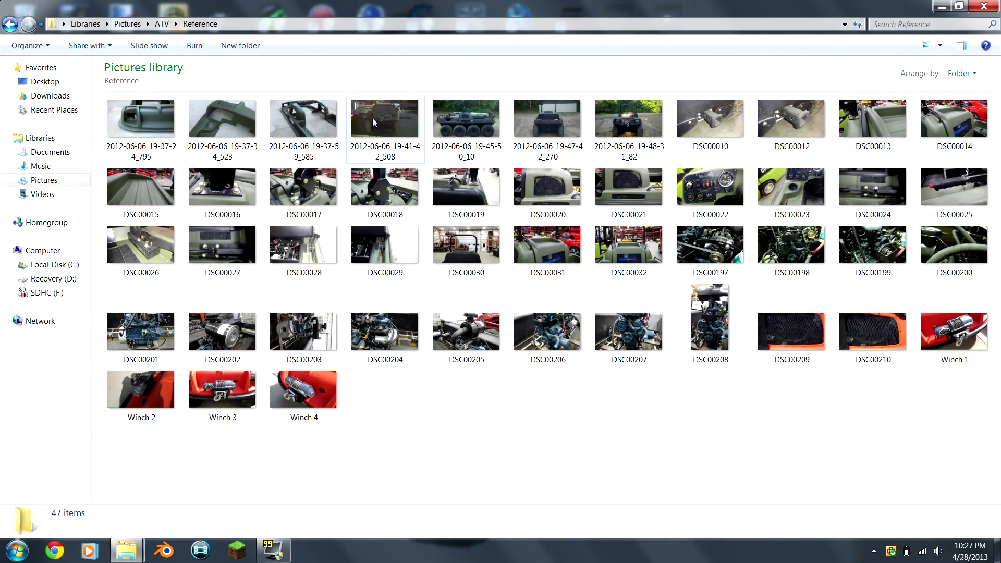
View the Reference photos from the first one through the DSC00010 hitch photo.
double_click(145, 160)
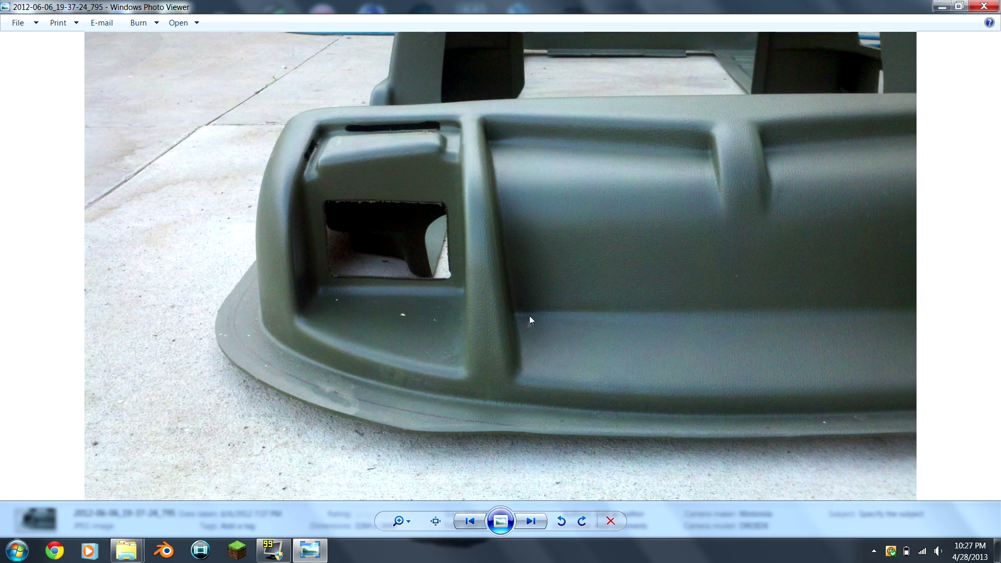
left_click(532, 522)
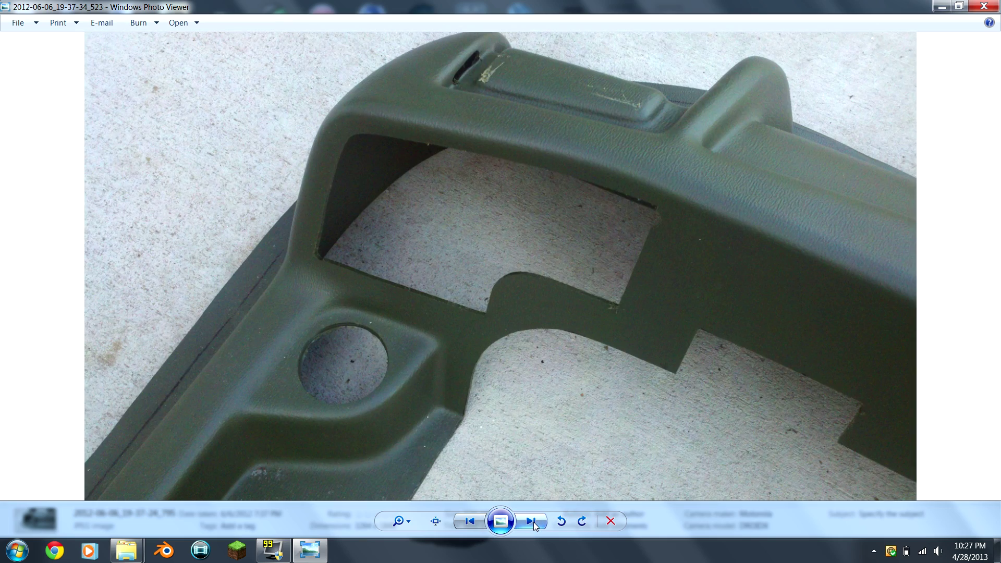
left_click(532, 521)
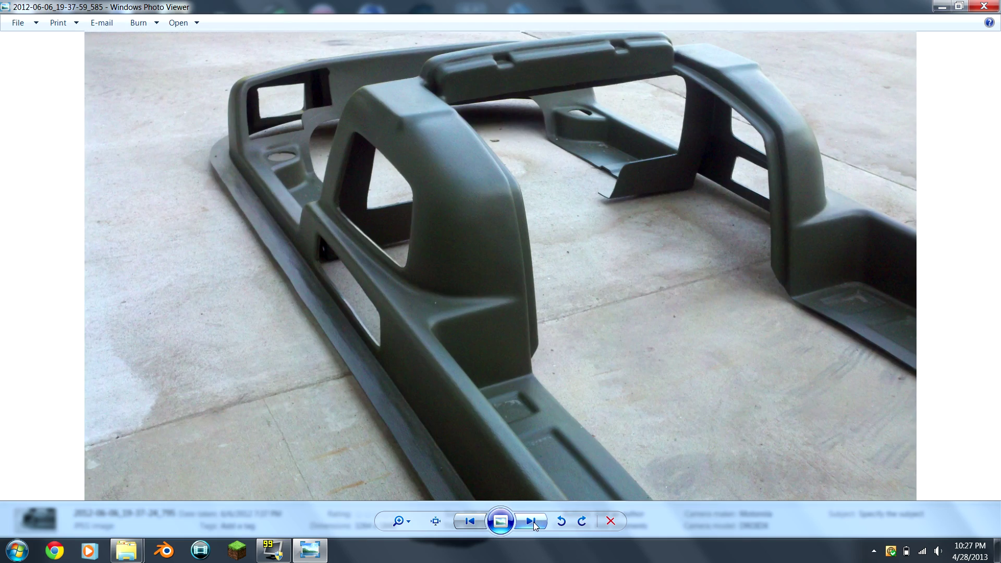
left_click(532, 521)
left_click(533, 521)
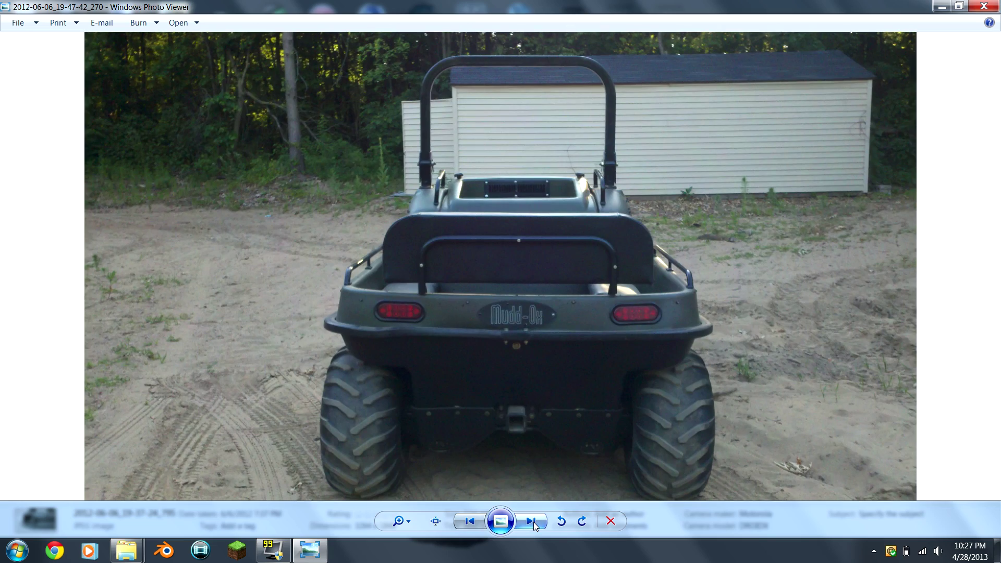
left_click(533, 521)
left_click(533, 521)
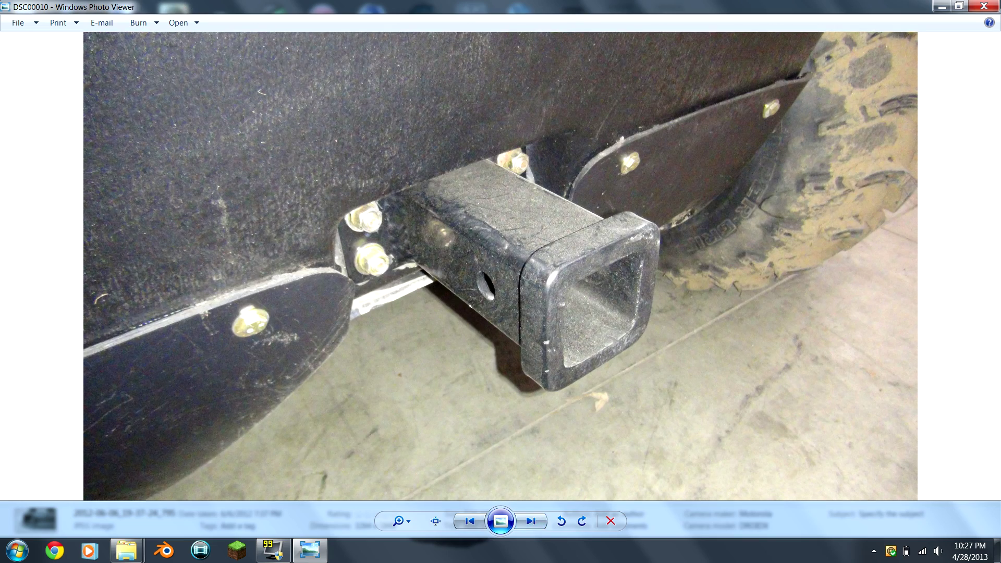
Close the photo viewer, restore the Explorer window and show the desktop.
key("Escape")
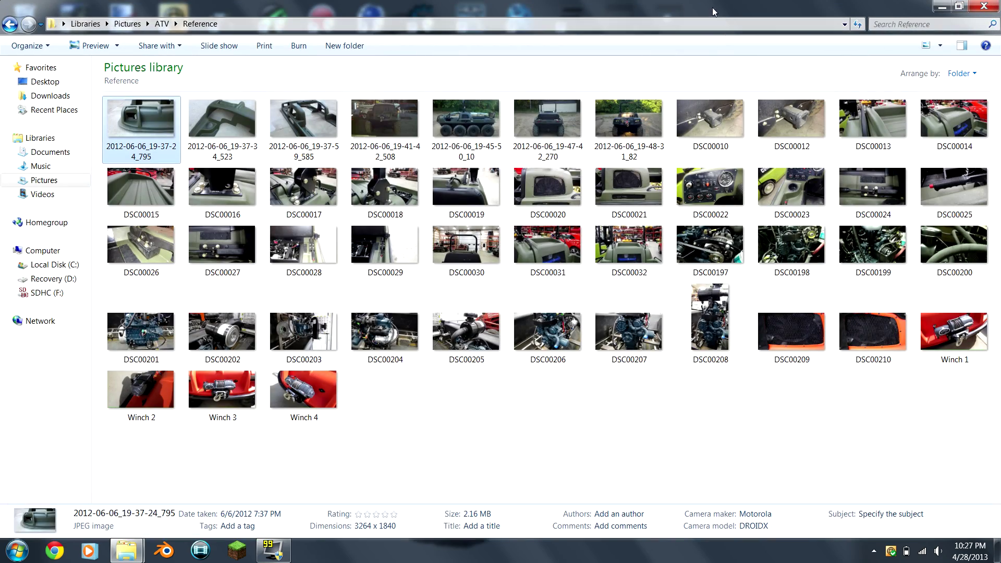
double_click(567, 16)
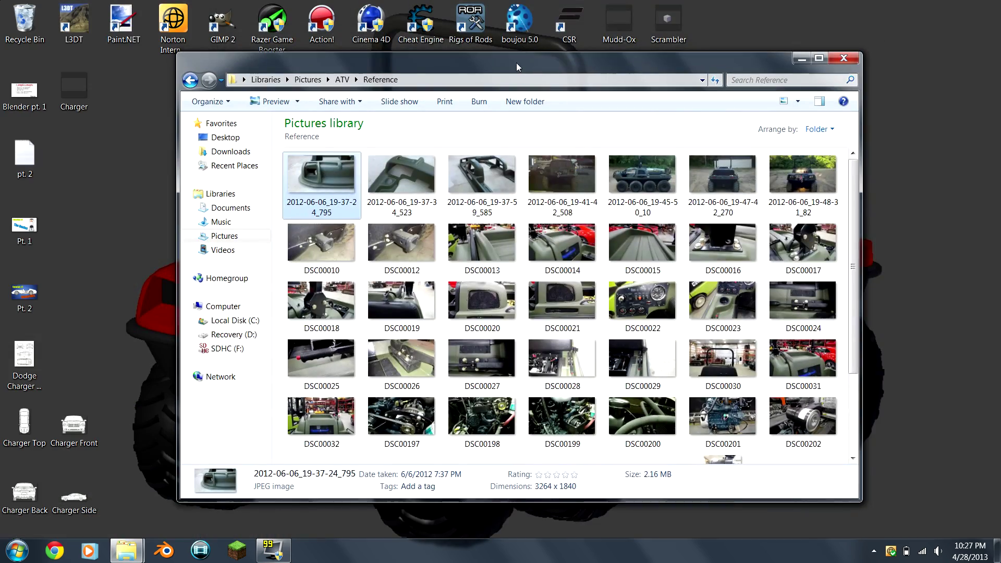
key("super+d")
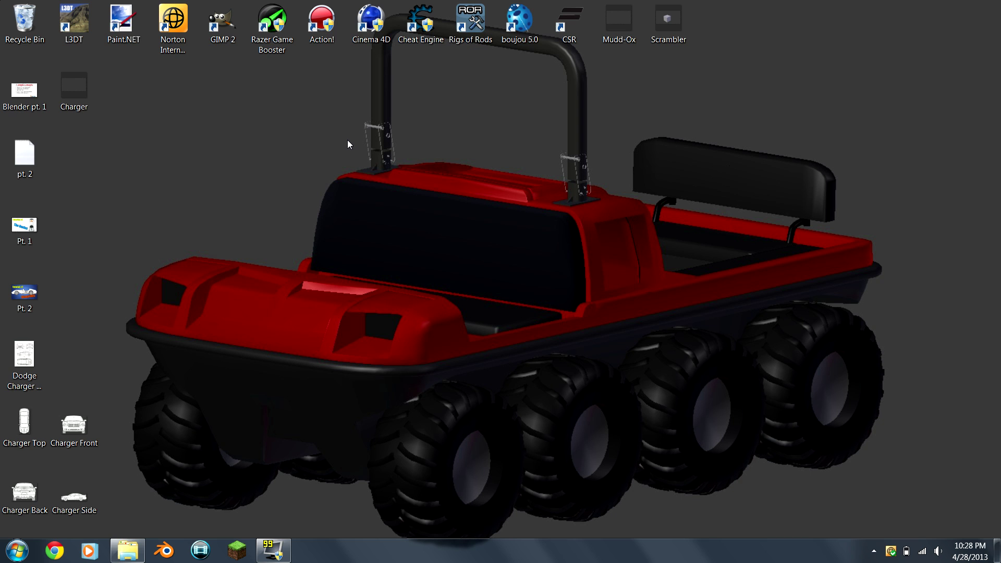